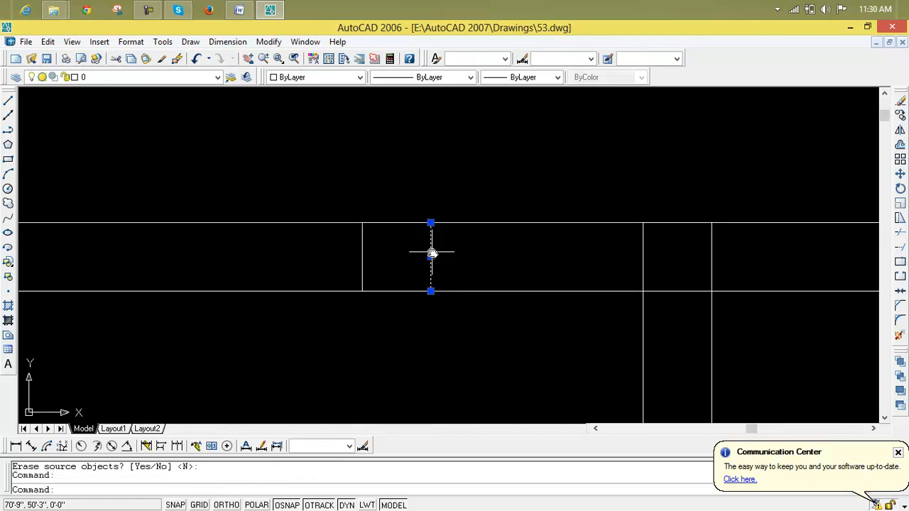
- Erase the two short cross lines in the horizontal wall and trim the overlapping lines at the adjacent wall junction
key("Delete")
key("Delete")
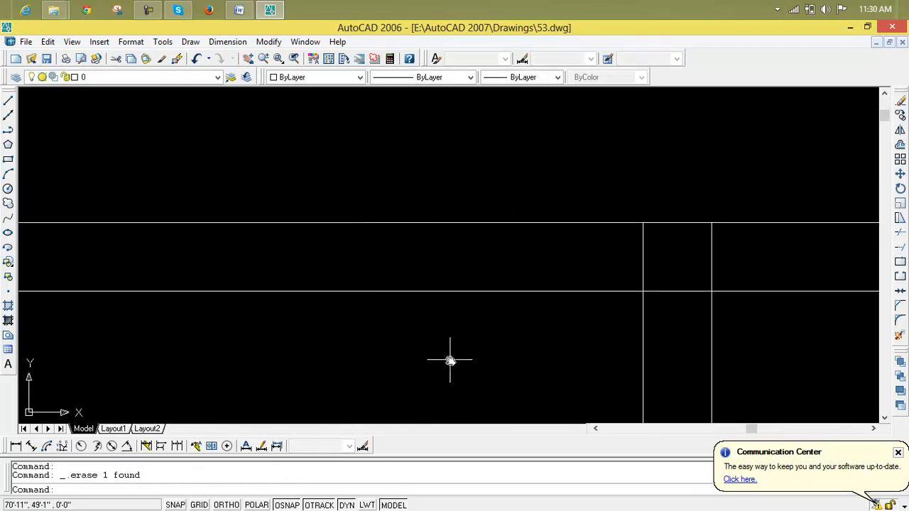
type("tr")
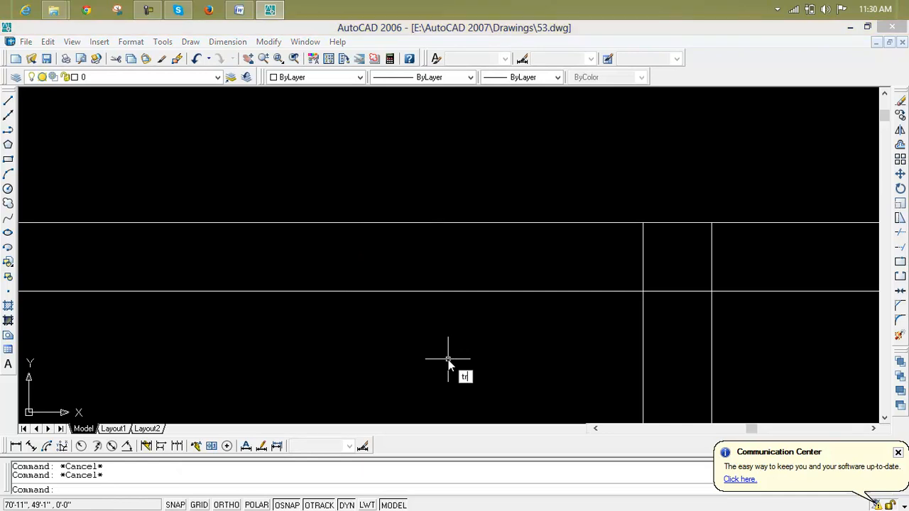
key("Return")
key("Return")
left_click(737, 247)
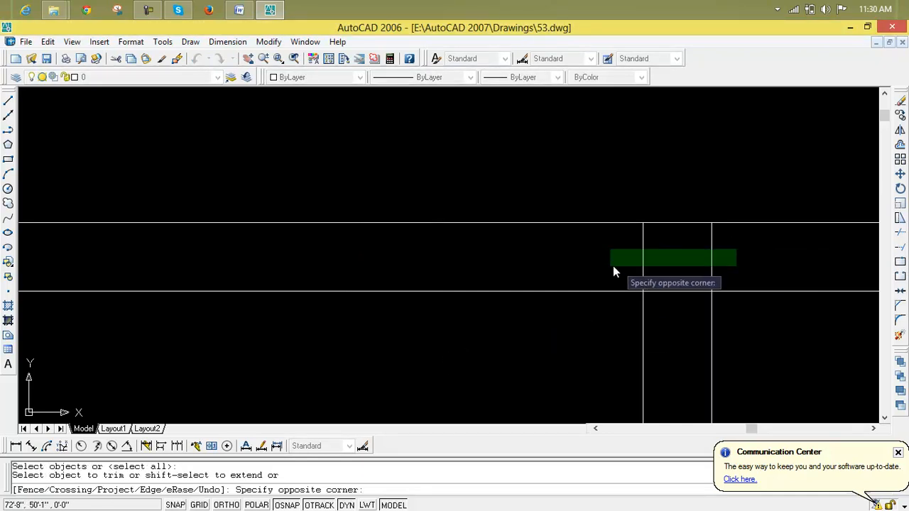
left_click(625, 274)
left_click(659, 270)
left_click(693, 345)
- Trim the overlapping wall lines at the plan's upper-left corner and at the top of the adjoining narrow partition
scroll(658, 331, "down", 5)
middle_click_drag(609, 340, 743, 228)
scroll(397, 238, "up", 3)
middle_click_drag(454, 193, 467, 272)
left_click(372, 246)
left_click(377, 284)
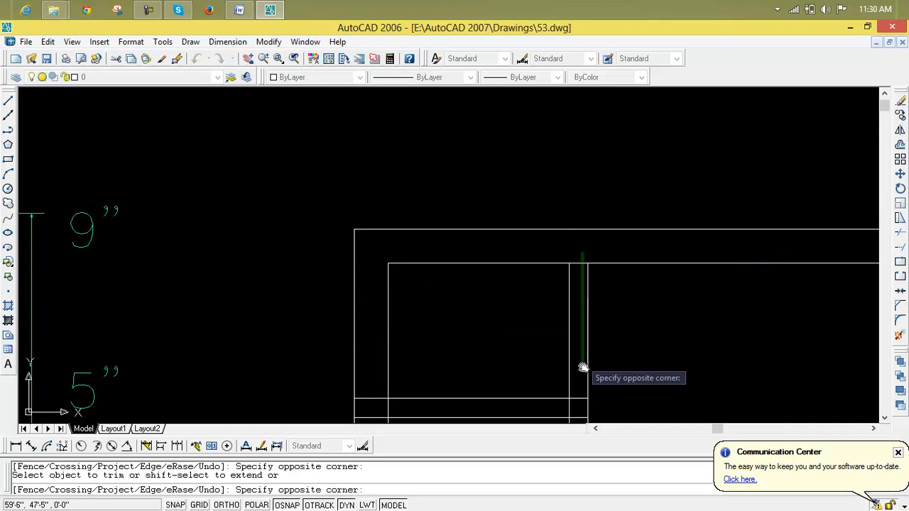
left_click(578, 425)
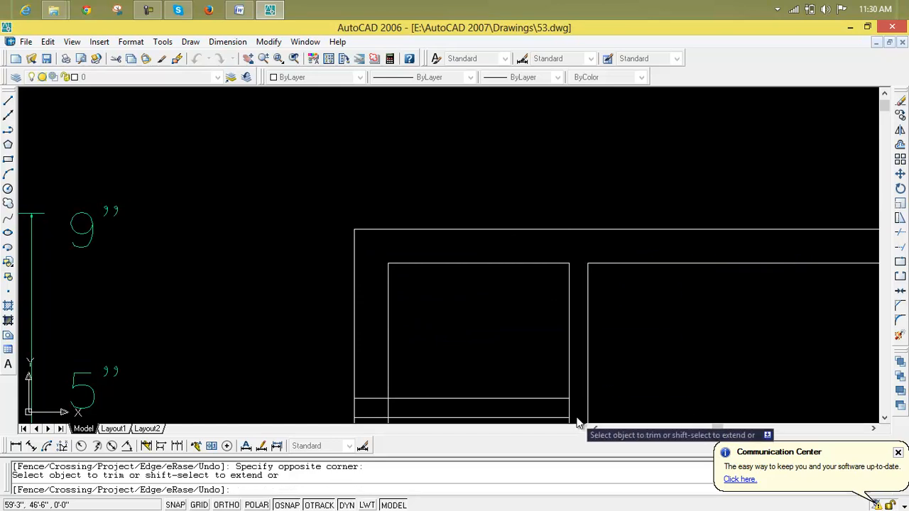
- Trim the overlaps where the wall below the small upper-left room meets the partition and the outer wall
scroll(578, 426, "down", 2)
middle_click_drag(578, 427, 572, 237)
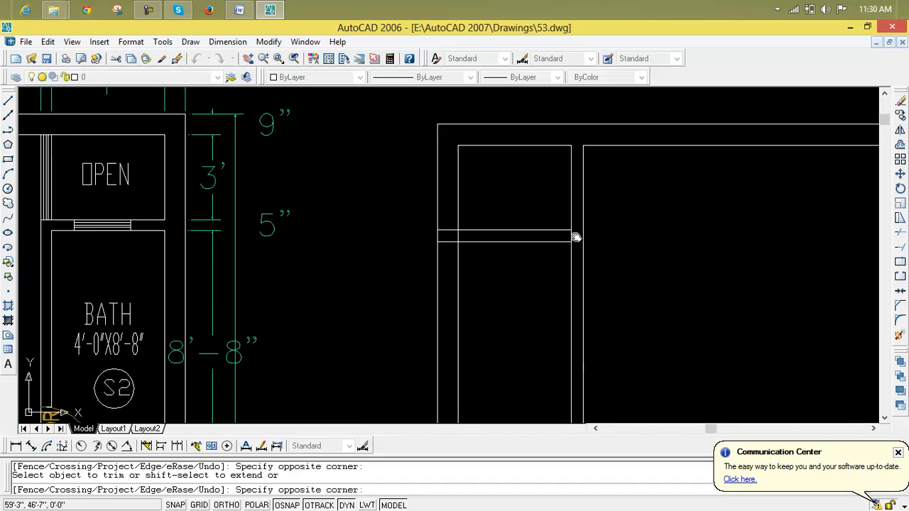
left_click(442, 238)
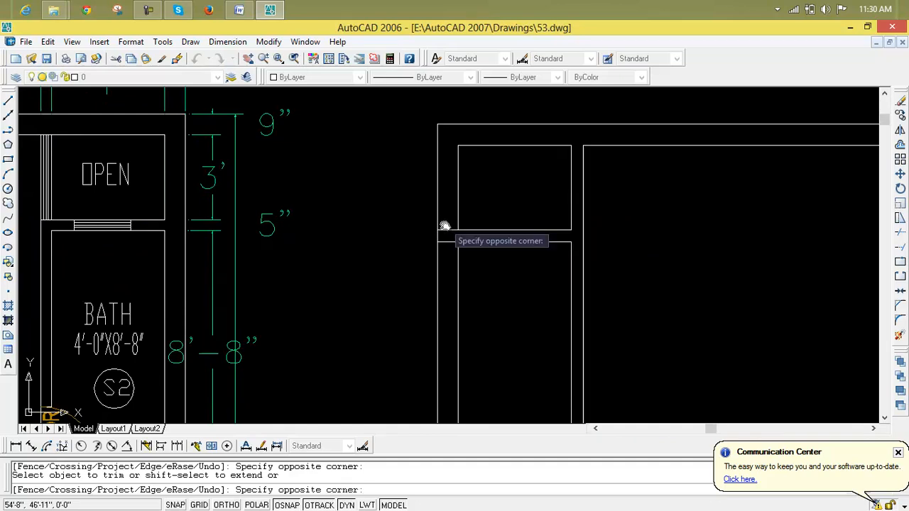
- Trim the overlapping lines where the wall below the upper-left bath meets the left outer wall
scroll(447, 273, "down", 2)
scroll(484, 286, "down", 1)
middle_click_drag(483, 287, 429, 169)
scroll(426, 190, "up", 4)
left_click(328, 209)
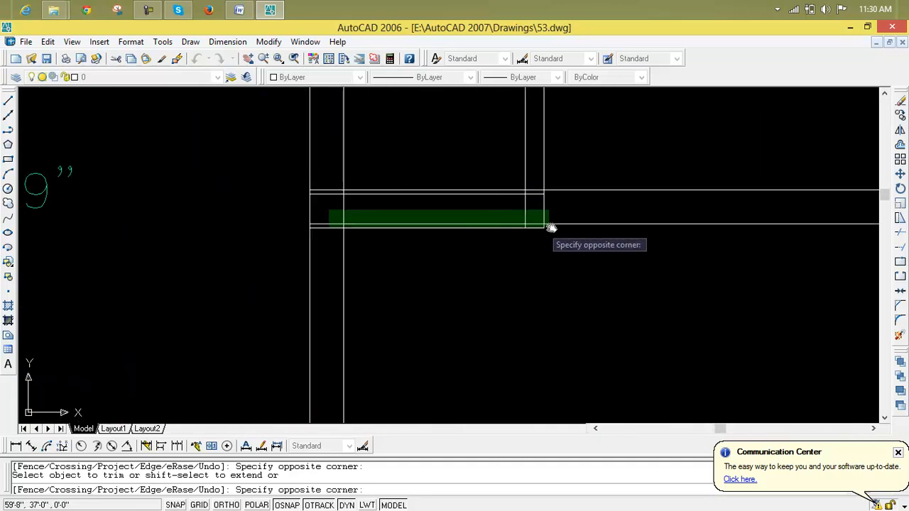
left_click(571, 213)
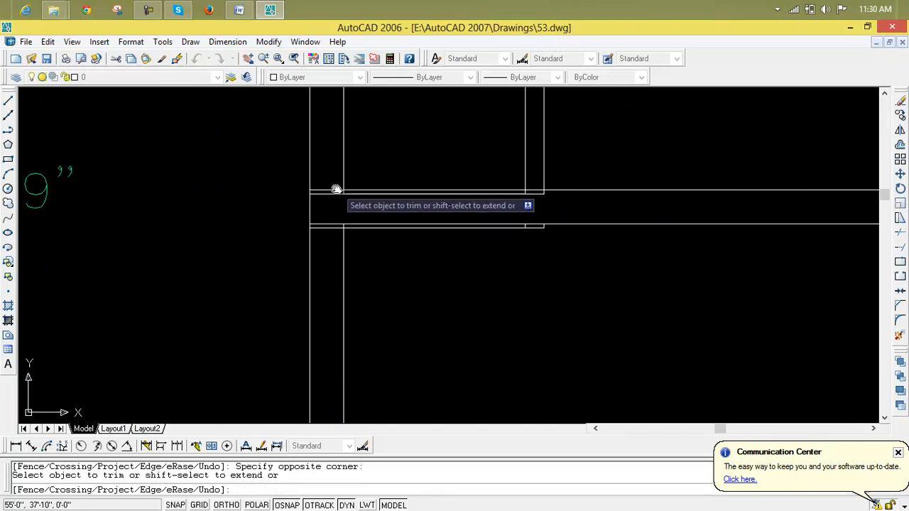
left_click(329, 279)
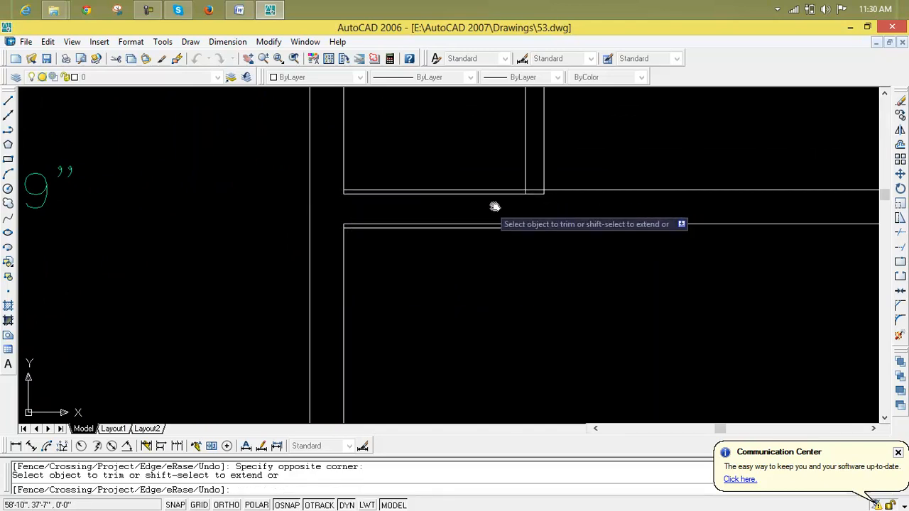
- Trim the line ends protruding past the lower end of the narrow bath partition at the horizontal wall
scroll(515, 185, "up", 1)
scroll(526, 213, "up", 3)
left_click(583, 168)
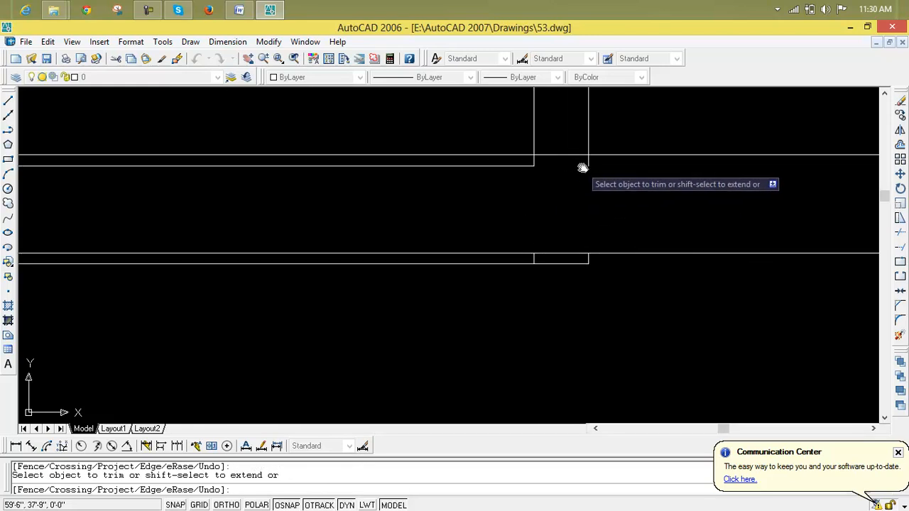
left_click(525, 166)
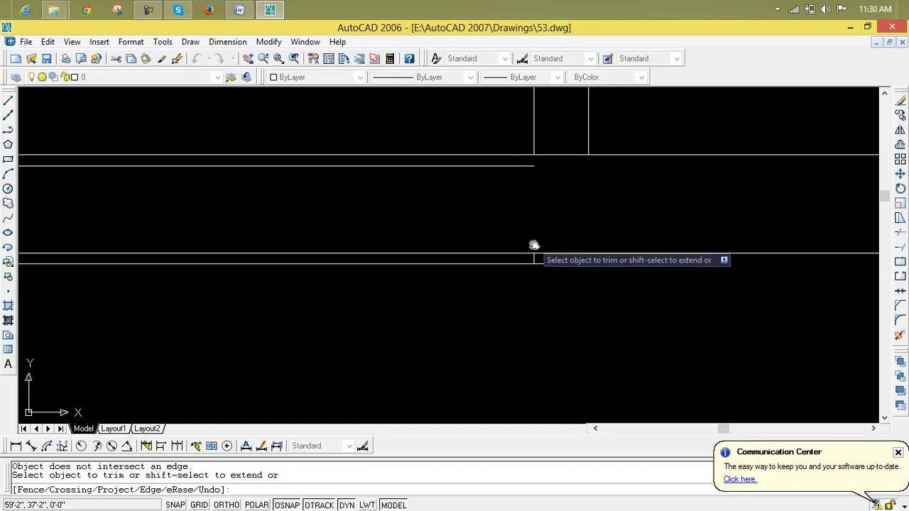
left_click(590, 267)
left_click(586, 263)
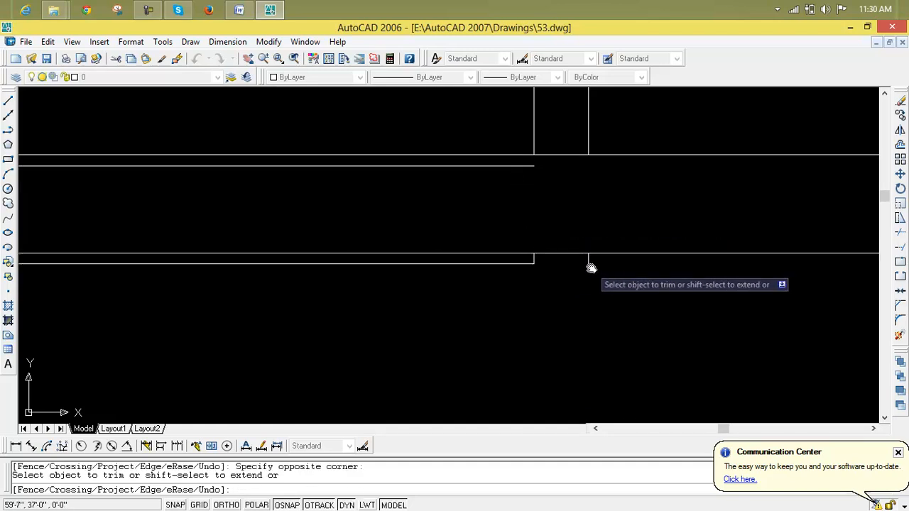
- End the trim and erase the two leftover duplicate lines running alongside the horizontal wall below the bath
key("Escape")
left_click(518, 264)
key("Delete")
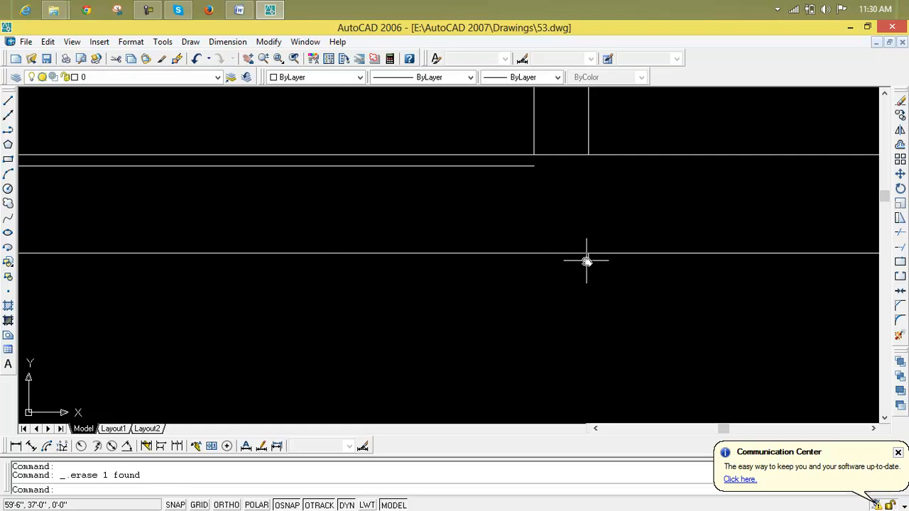
left_click(483, 166)
key("Delete")
- Trim the inner wall stub at the left outer wall and the wall line crossing the bath partition's lower end
scroll(410, 240, "down", 3)
scroll(251, 206, "up", 4)
scroll(313, 228, "up", 1)
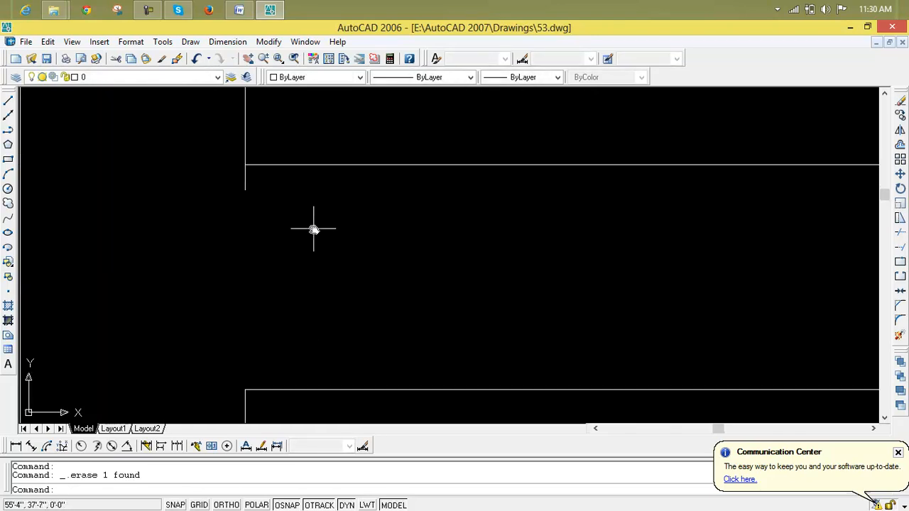
type("tr")
key("Return")
key("Return")
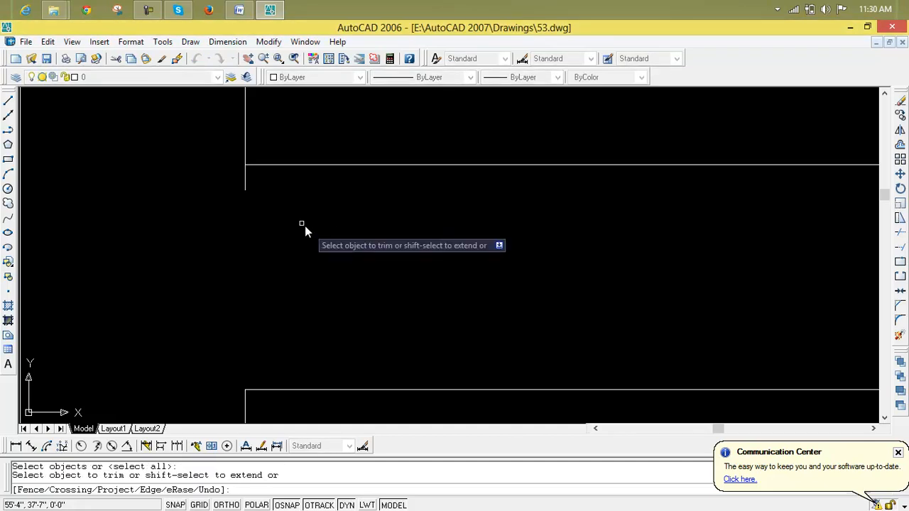
scroll(427, 375, "down", 3)
scroll(427, 291, "up", 4)
scroll(469, 272, "up", 2)
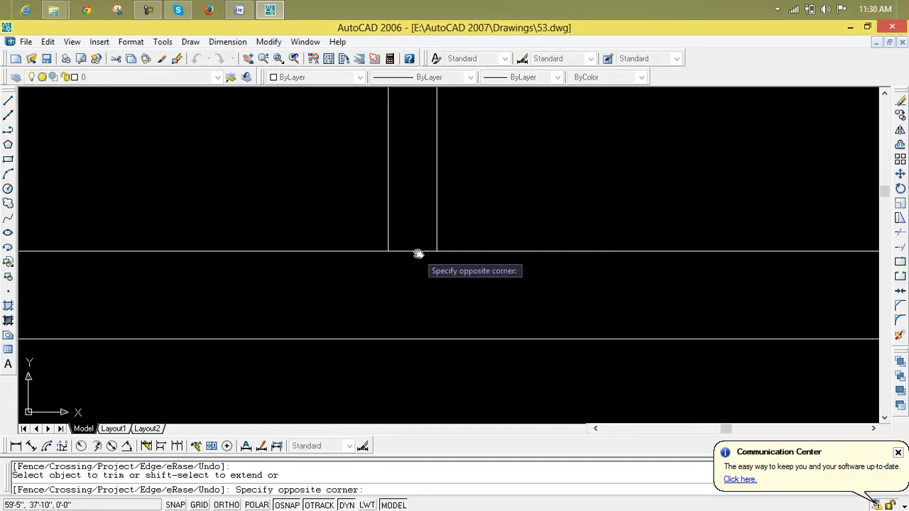
- Trim the central junctions where the upper bedroom partition and both lobby walls meet the horizontal wall
scroll(439, 286, "down", 4)
scroll(346, 240, "up", 2)
scroll(428, 208, "up", 4)
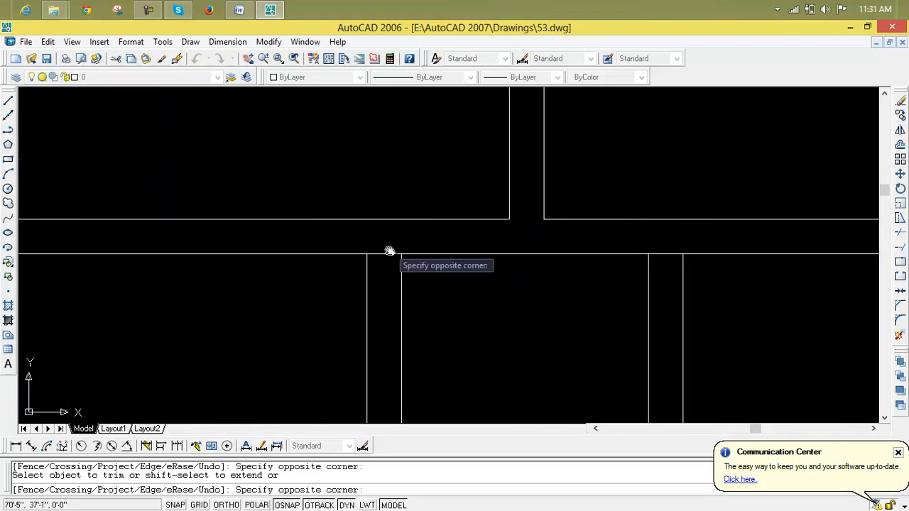
left_click(675, 247)
left_click(668, 307)
scroll(641, 323, "down", 4)
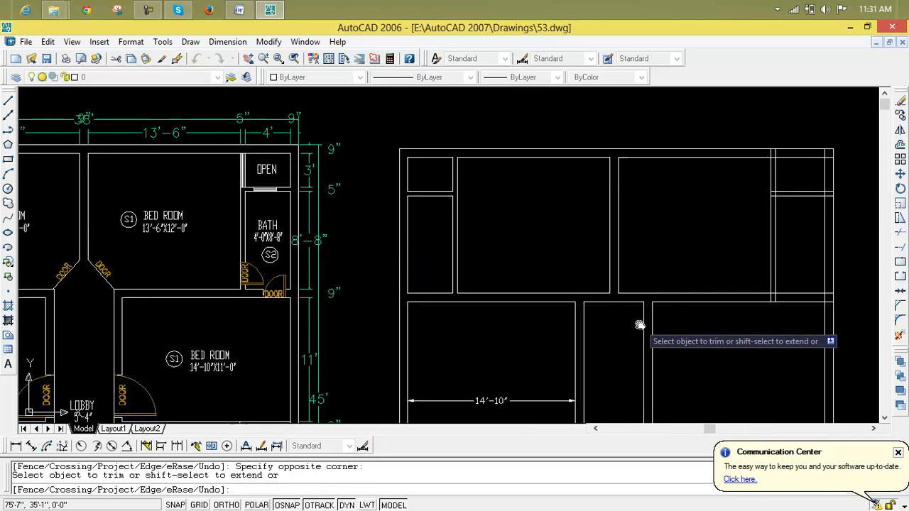
- Trim the overlapping lines where the staircase walls meet the left lobby wall
middle_click_drag(642, 323, 599, 180)
scroll(601, 319, "down", 2)
middle_click_drag(599, 324, 561, 169)
scroll(550, 171, "up", 5)
left_click(552, 188)
left_click(557, 329)
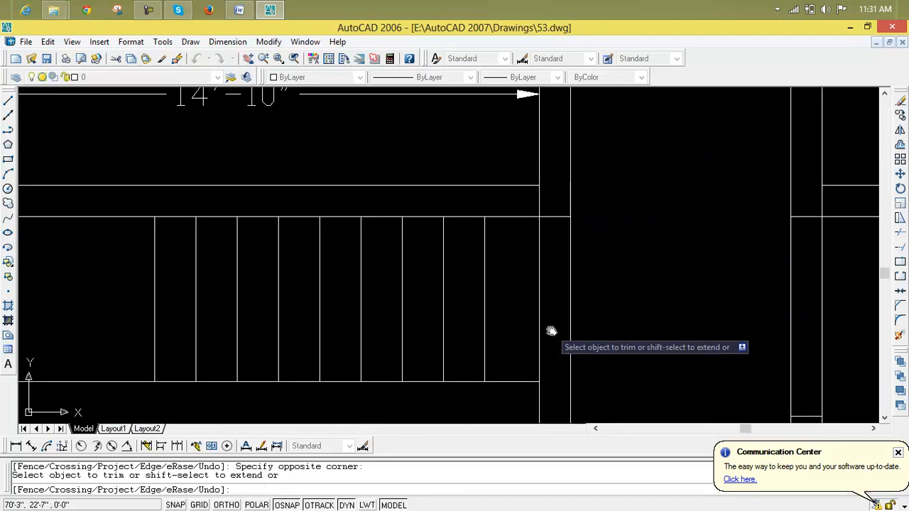
left_click(543, 193)
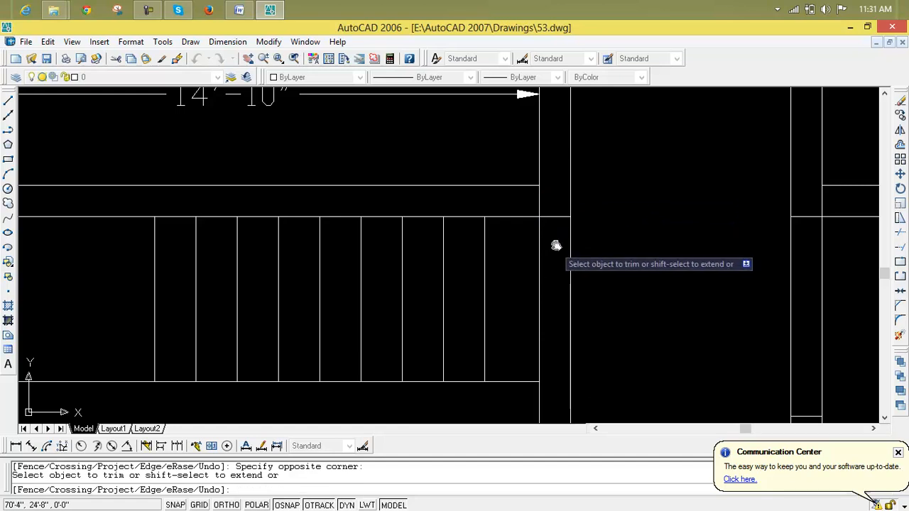
- End the trim and erase the short line left across the lobby wall beside the staircase
key("Escape")
left_click(554, 217)
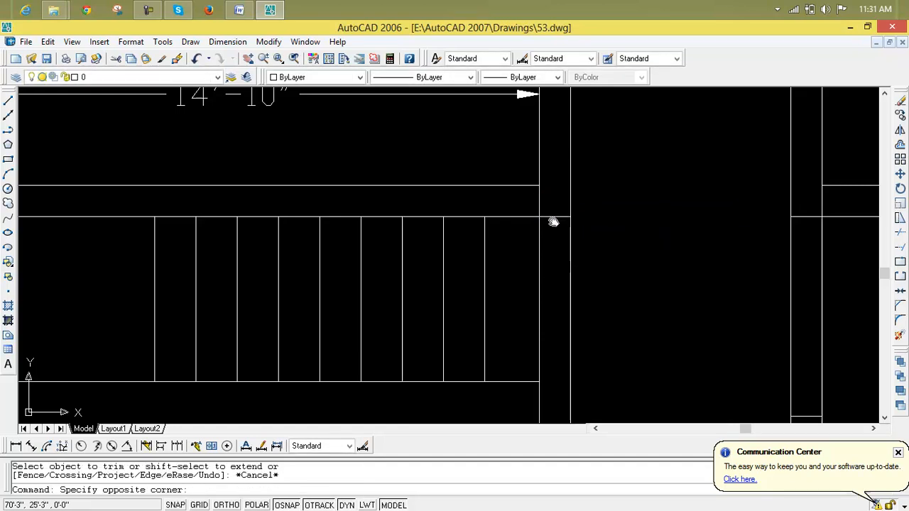
left_click(553, 218)
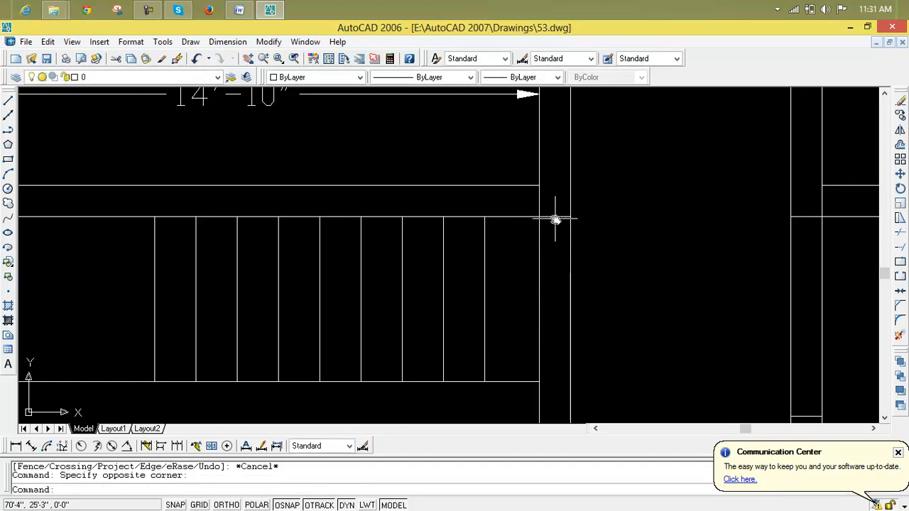
left_click(555, 216)
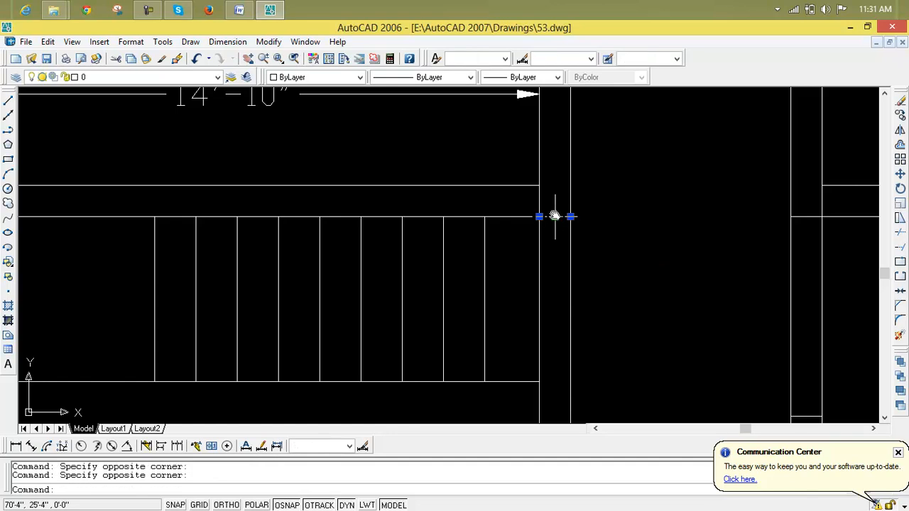
key("Delete")
scroll(552, 213, "down", 6)
scroll(417, 280, "up", 8)
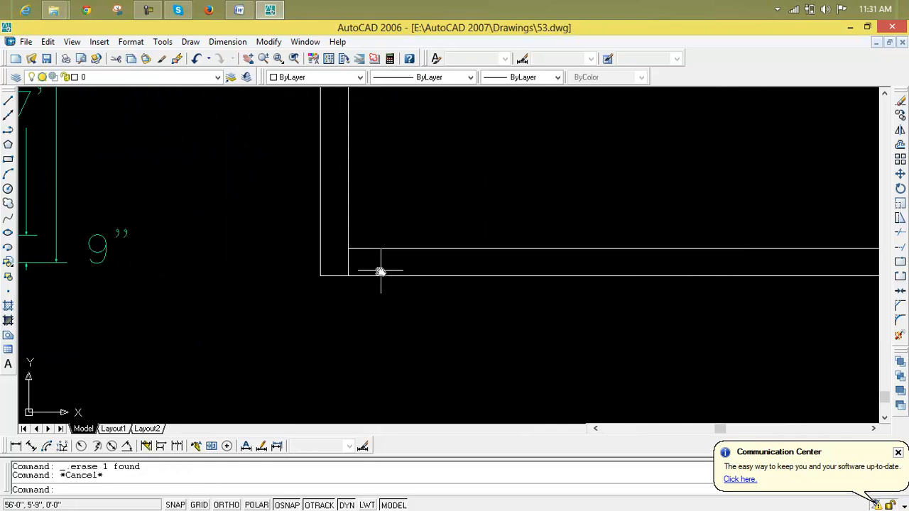
type("tr")
key("Return")
left_click(376, 268)
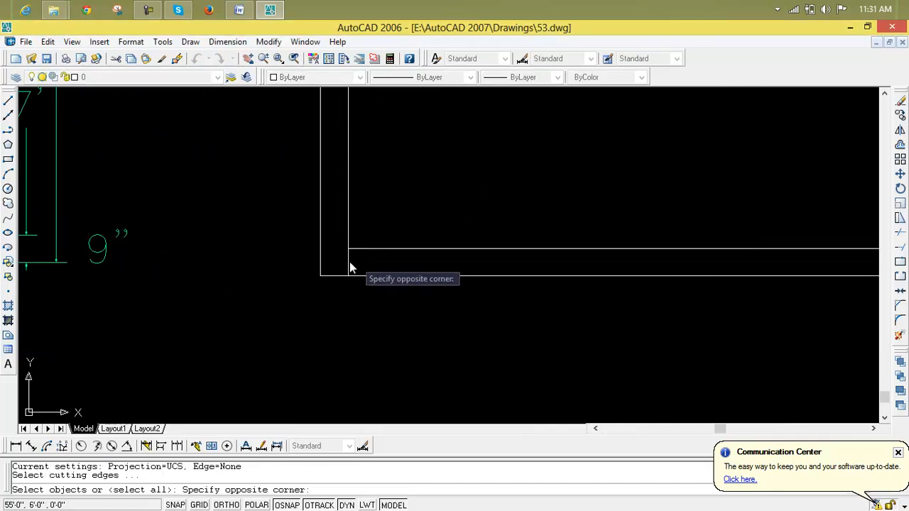
left_click(333, 268)
key("Escape")
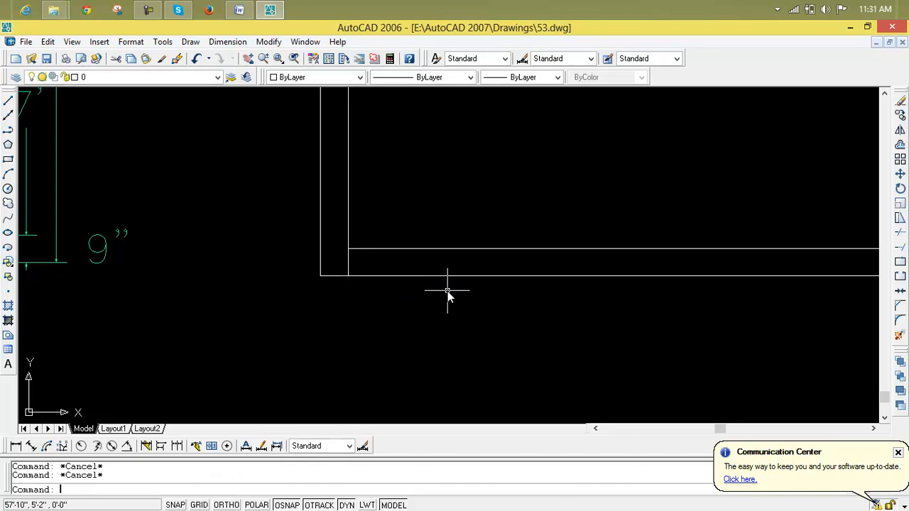
- Trim the inner wall lines at the lower-left corner and central wall's base, and erase the small circle beside it
key("Return")
key("Return")
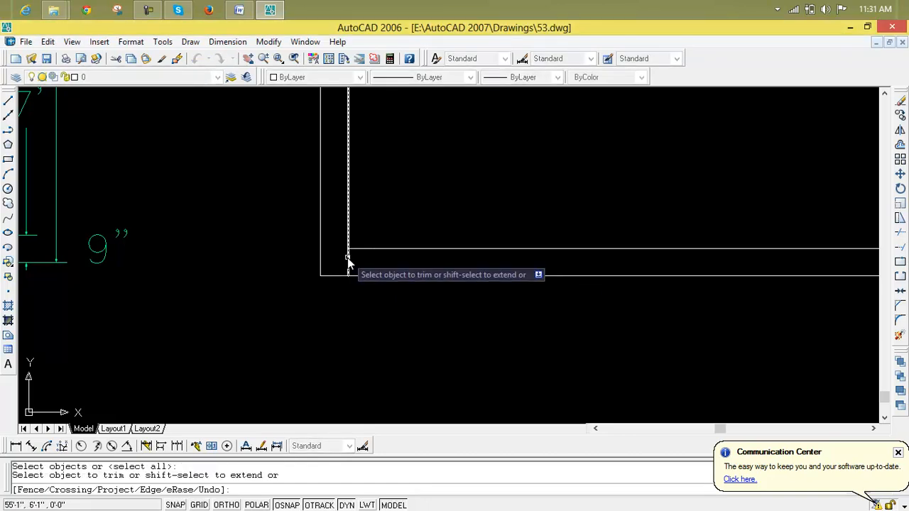
scroll(422, 278, "down", 4)
scroll(454, 315, "up", 6)
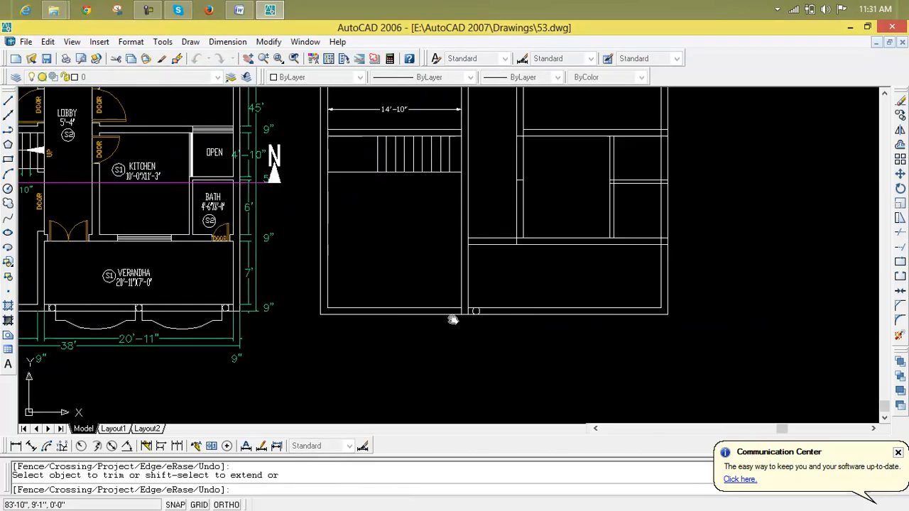
left_click(484, 291)
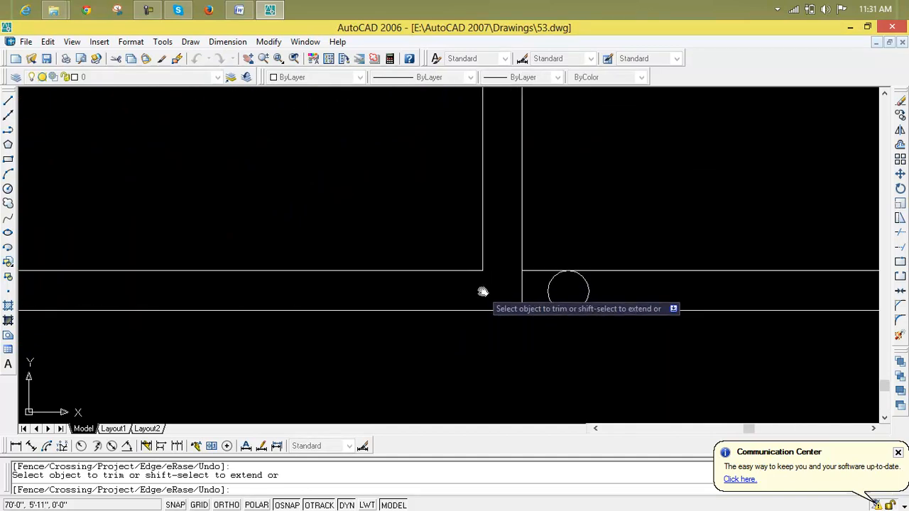
key("Escape")
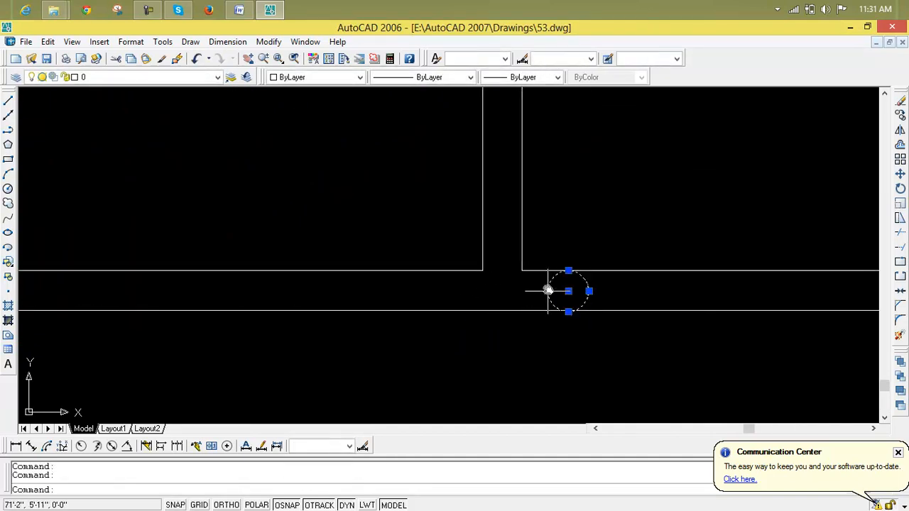
key("Delete")
- Trim the overlaps where the horizontal wall above the verandah meets the right outer wall
scroll(552, 292, "down", 5)
scroll(499, 343, "up", 6)
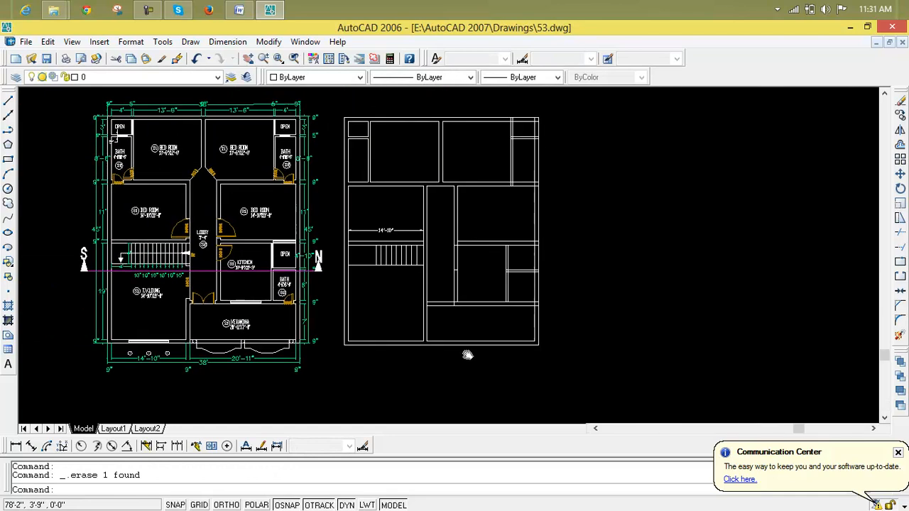
scroll(505, 330, "up", 2)
middle_click_drag(676, 246, 516, 356)
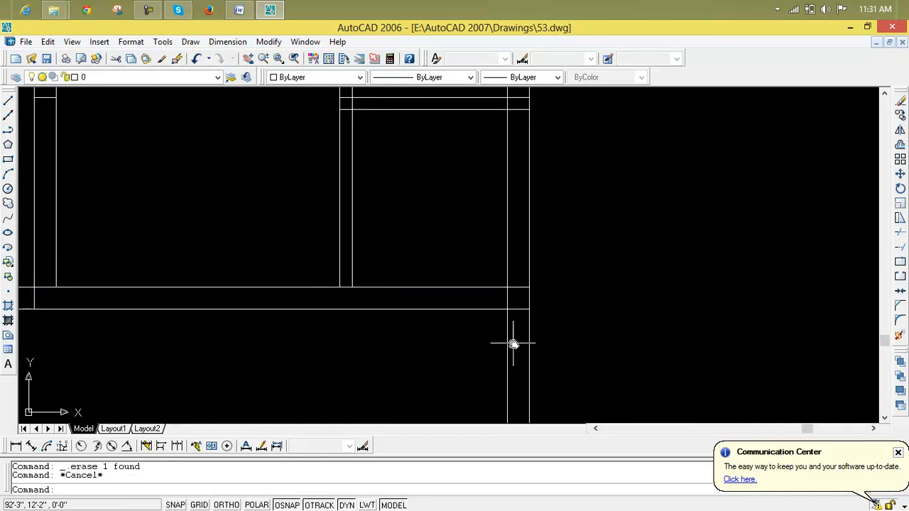
type("tr")
key("Return")
key("Return")
left_click(523, 297)
left_click(522, 336)
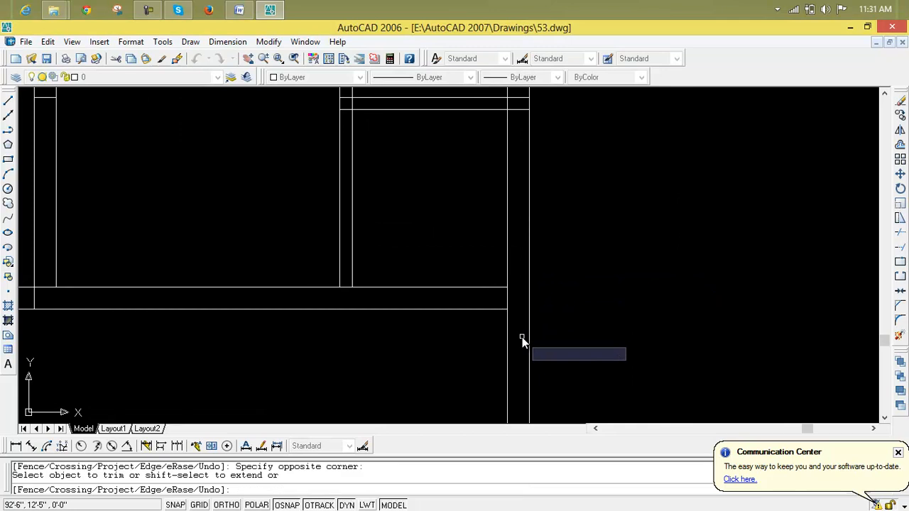
left_click(489, 302)
- Trim the overhanging ends of the walls above and below the small right-hand open area at the right outer wall
scroll(487, 304, "down", 2)
scroll(502, 329, "up", 3)
left_click(467, 191)
left_click(462, 242)
left_click(462, 334)
left_click(468, 392)
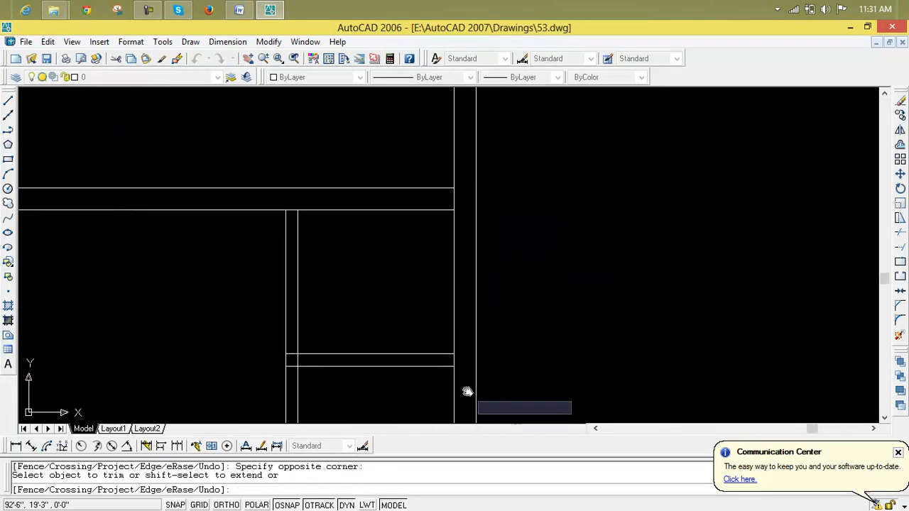
- Trim the overlaps at both ends of the partition between the two small rooms beside the kitchen
left_click(463, 361)
left_click(446, 362)
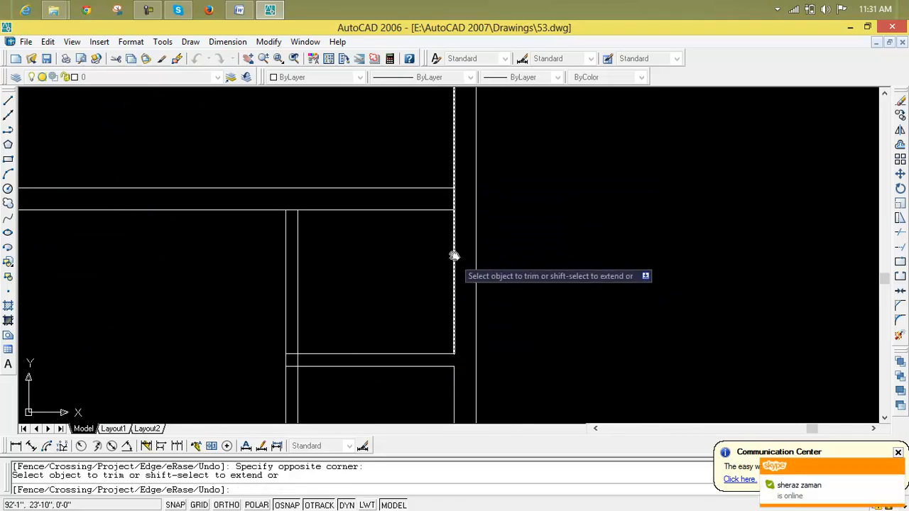
mouse_move(430, 197)
middle_mouse_down()
mouse_move(353, 260)
mouse_move(410, 301)
mouse_move(385, 286)
mouse_move(309, 178)
mouse_move(294, 211)
mouse_move(328, 340)
mouse_move(359, 294)
mouse_move(363, 202)
mouse_move(361, 348)
mouse_move(386, 179)
mouse_move(374, 311)
mouse_move(382, 148)
middle_mouse_up()
scroll(377, 152, "up", 6)
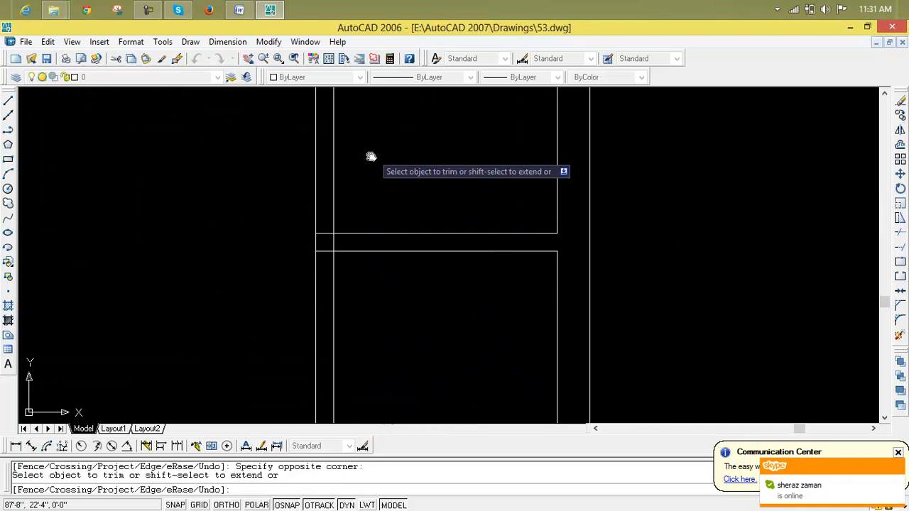
left_click(319, 272)
left_click(321, 244)
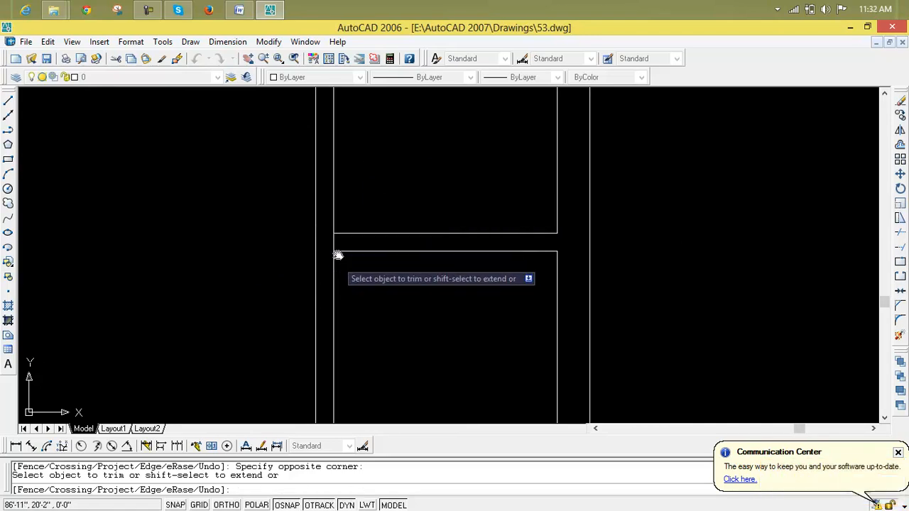
left_click(332, 245)
- Trim the leftover lines crossing the lobby's right wall at the kitchen's upper corner
scroll(371, 302, "down", 4)
middle_click_drag(380, 307, 465, 267)
scroll(295, 214, "up", 1)
scroll(295, 214, "up", 3)
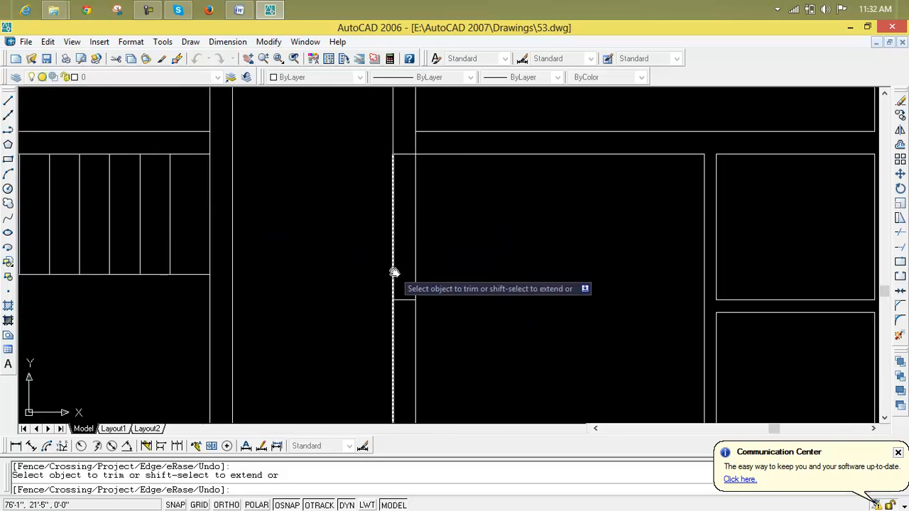
left_click(406, 163)
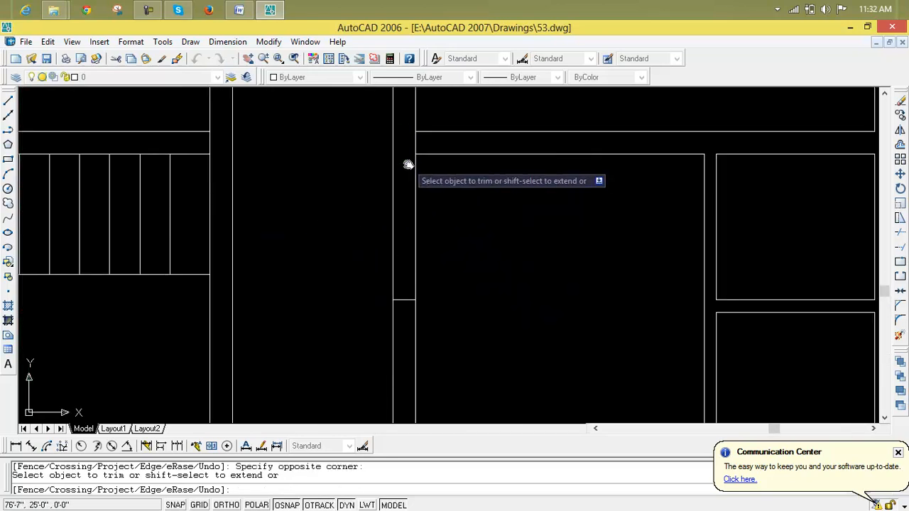
left_click(384, 144)
- Trim the overlaps where the wall between lobby and kitchen meets the horizontal wall above the verandah
scroll(436, 289, "down", 3)
scroll(430, 163, "up", 4)
scroll(429, 262, "up", 2)
left_click(392, 220)
left_click(400, 275)
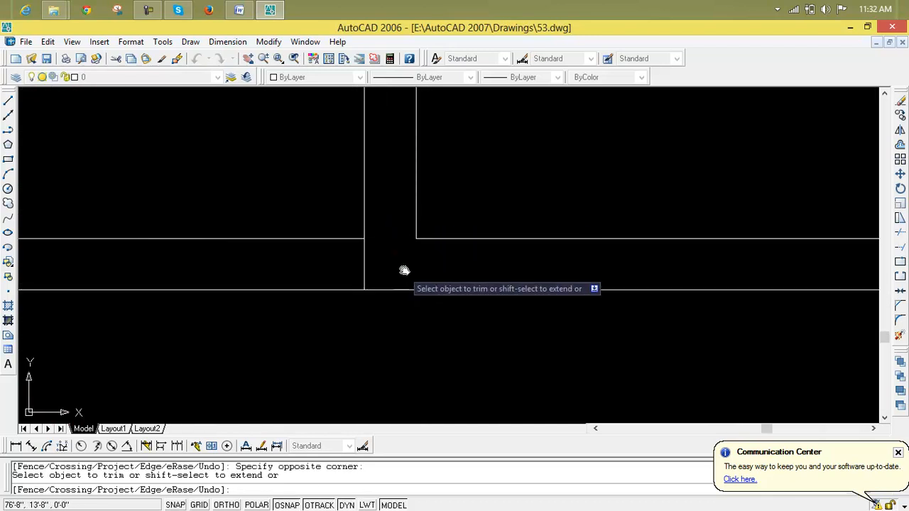
- Trim the overlaps where the horizontal wall below the upper-right bath meets the right outer wall
scroll(362, 277, "down", 3)
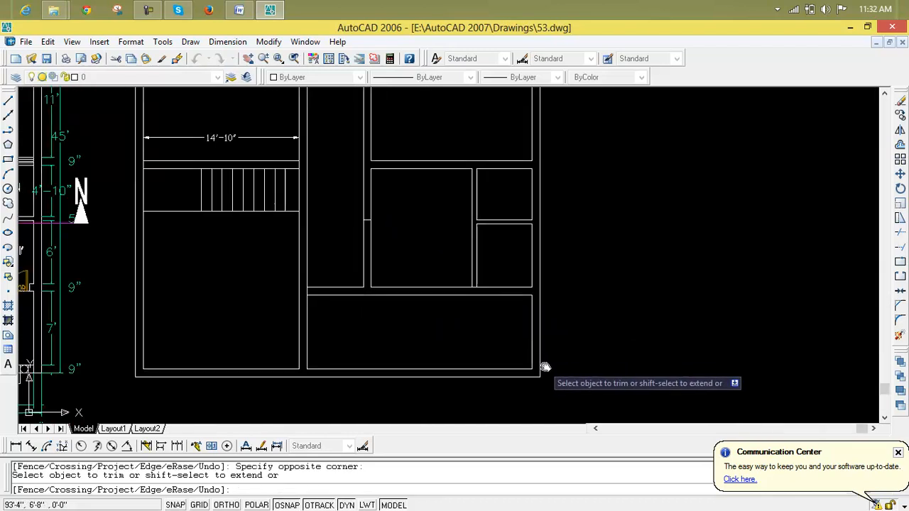
scroll(483, 395, "up", 2)
scroll(483, 395, "down", 3)
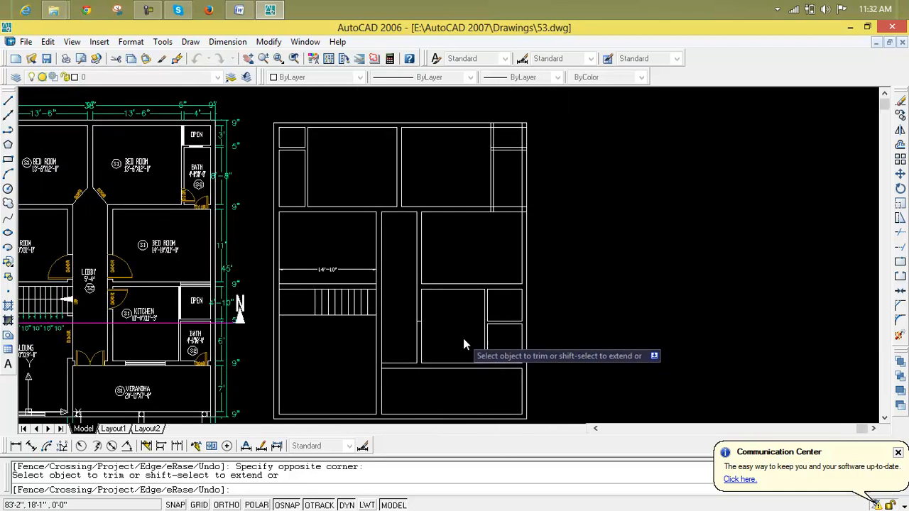
scroll(430, 269, "up", 4)
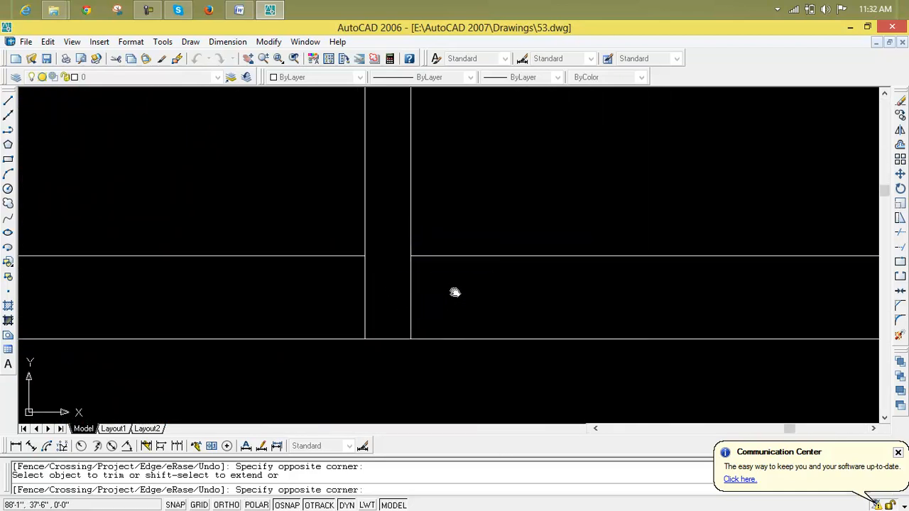
scroll(600, 371, "down", 3)
scroll(467, 351, "up", 4)
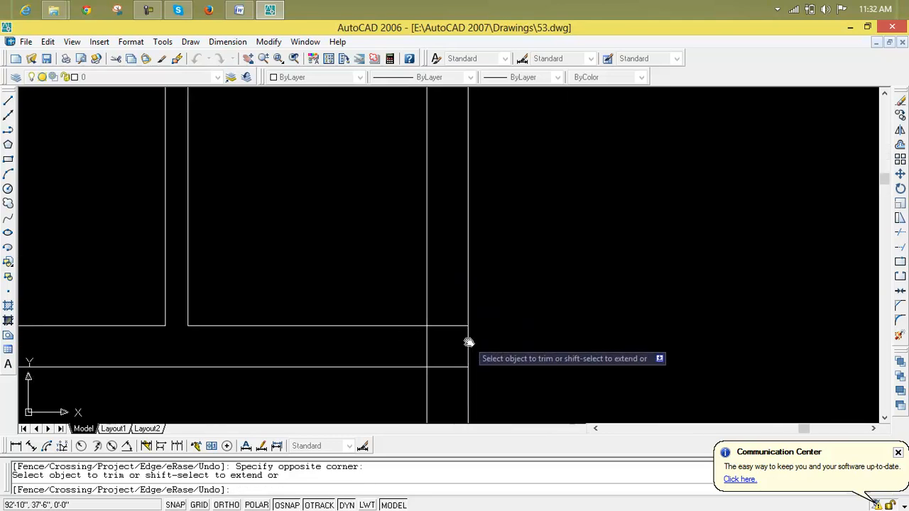
left_click(432, 404)
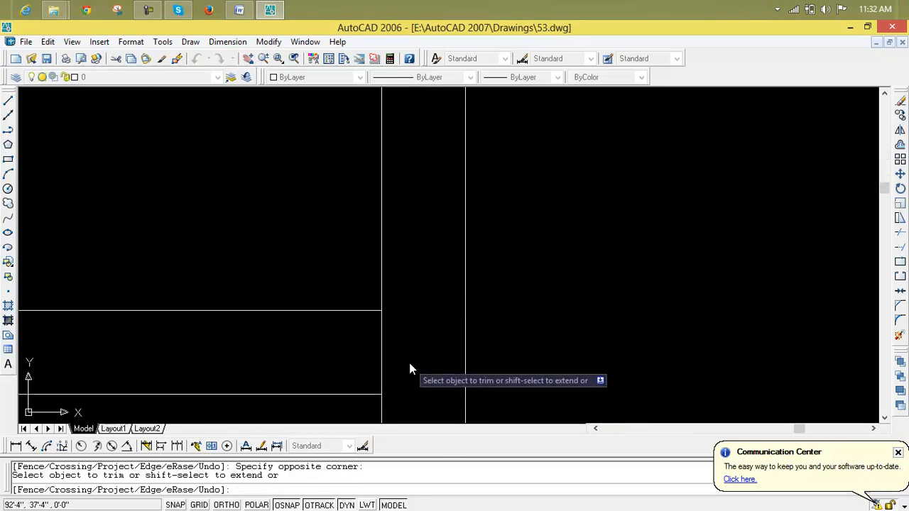
left_click(363, 353)
left_click(396, 362)
- Trim the overlapping lines along the right outer wall beside the upper-right bath and open area
scroll(396, 346, "down", 4)
middle_click_drag(396, 347, 398, 434)
scroll(401, 252, "up", 3)
left_click(405, 287)
left_click(425, 411)
middle_click_drag(425, 192, 431, 352)
left_click(432, 307)
left_click(412, 286)
- Trim the overlaps where the upper-right open area's side wall meets the upper outer wall
scroll(327, 267, "down", 3)
mouse_move(325, 268)
middle_mouse_down()
mouse_move(418, 270)
mouse_move(339, 265)
middle_mouse_up()
scroll(371, 278, "up", 3)
left_click(336, 257)
left_click(159, 240)
scroll(189, 310, "down", 1)
middle_click_drag(199, 310, 362, 236)
scroll(362, 234, "up", 3)
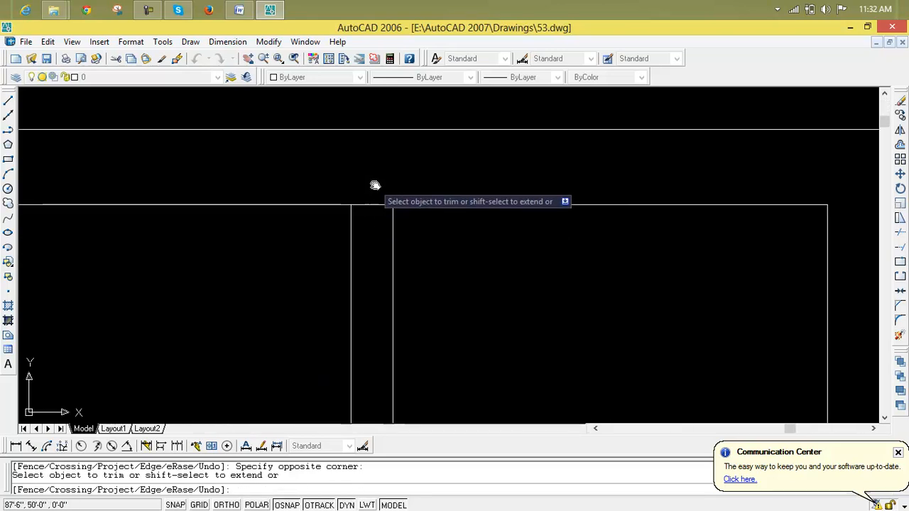
- Trim the overlaps at both ends of the partition between the upper-right open area and bath
scroll(376, 339, "down", 4)
middle_click_drag(390, 320, 345, 140)
scroll(337, 189, "up", 2)
scroll(333, 204, "up", 3)
left_click(314, 220)
left_click(288, 353)
left_click(365, 270)
left_click(314, 271)
scroll(540, 307, "down", 3)
middle_click_drag(627, 314, 475, 257)
scroll(474, 257, "up", 3)
left_click(400, 176)
left_click(452, 194)
- End the trim and erase the short leftover line across the wall between lobby and kitchen
scroll(440, 232, "down", 4)
middle_click_drag(426, 323, 458, 151)
scroll(447, 170, "down", 4)
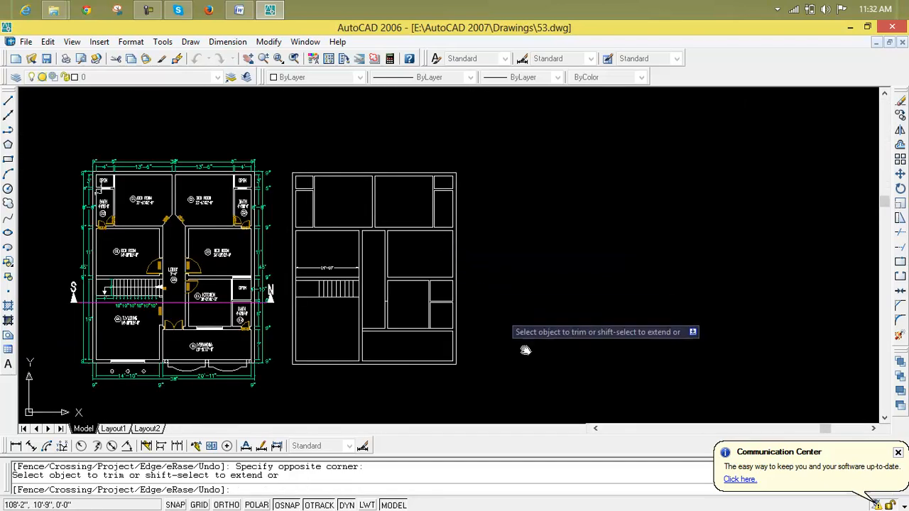
scroll(371, 312, "up", 4)
key("Escape")
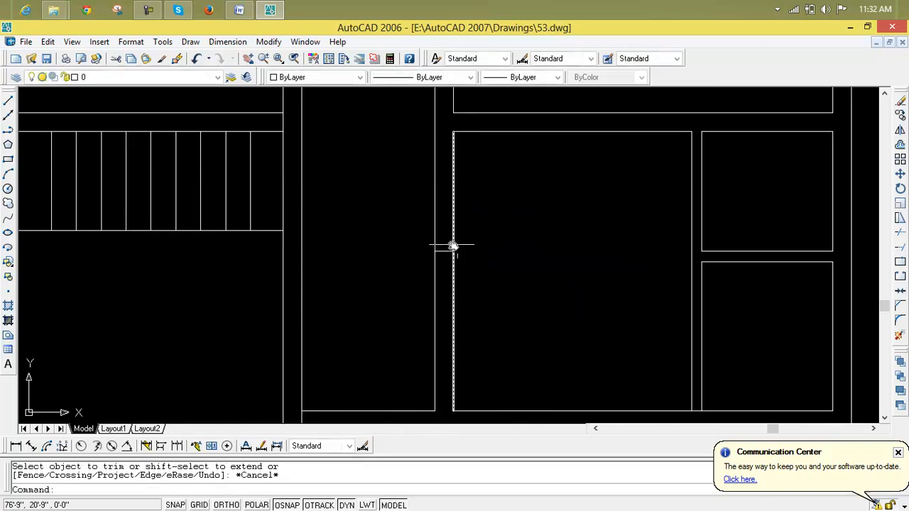
key("Delete")
scroll(444, 252, "down", 6)
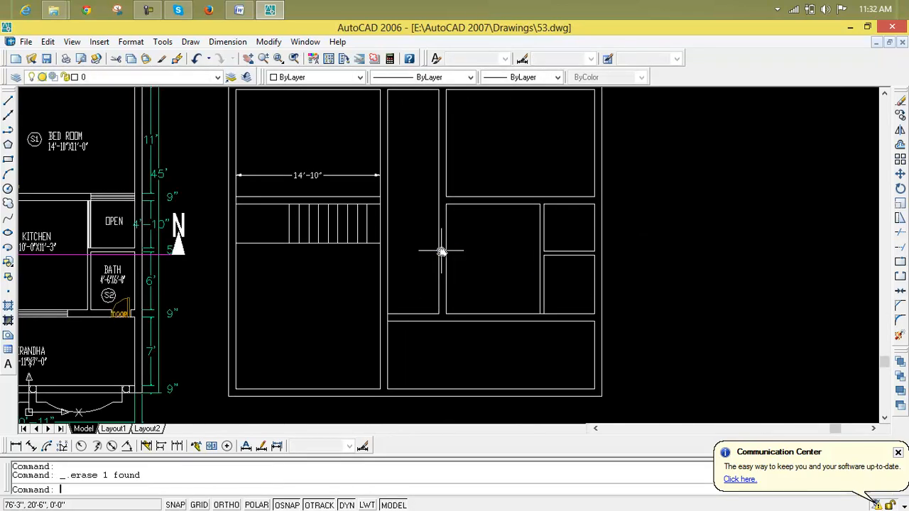
- Examine the window between open area and bedroom in the original plan and the matching wall in the redrawn plan
scroll(340, 213, "up", 5)
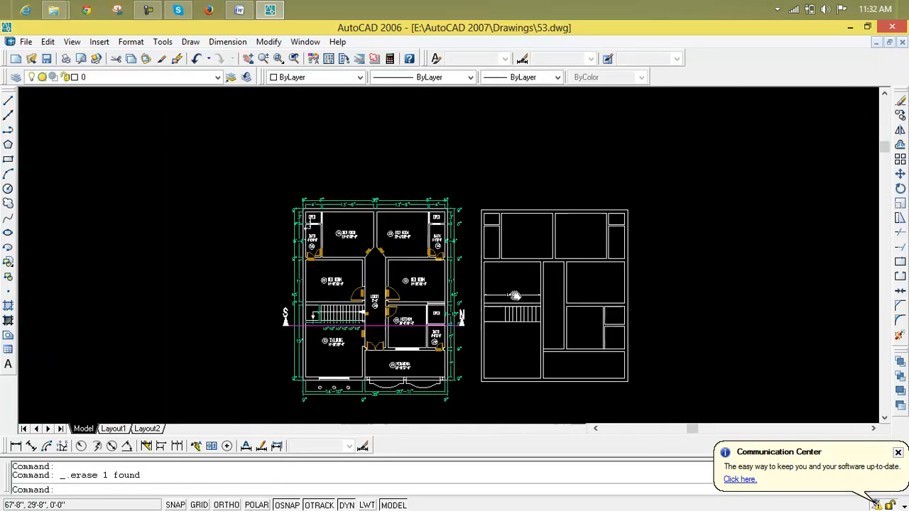
scroll(340, 213, "up", 1)
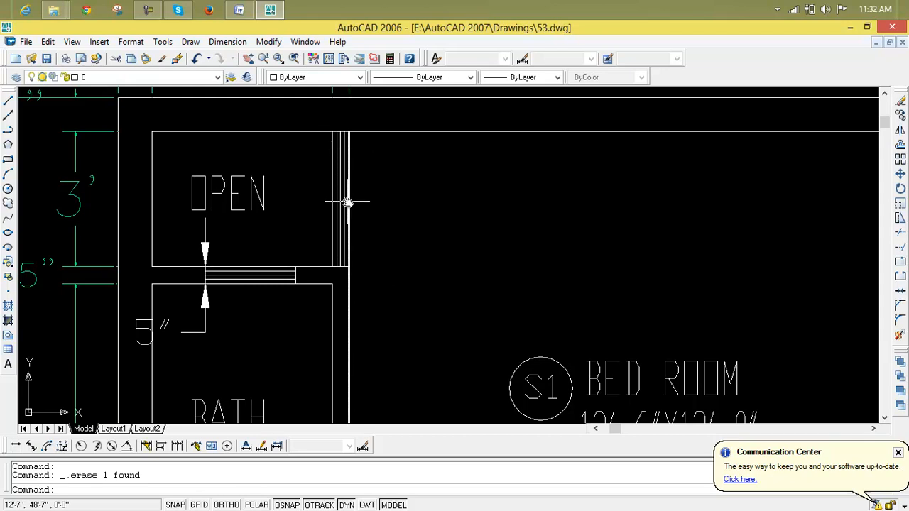
scroll(348, 202, "down", 4)
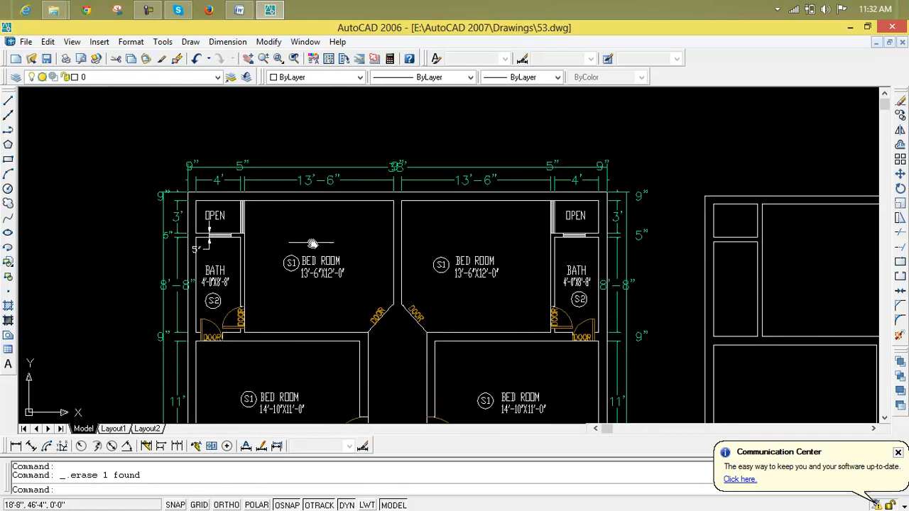
middle_click_drag(622, 252, 443, 251)
scroll(532, 251, "up", 2)
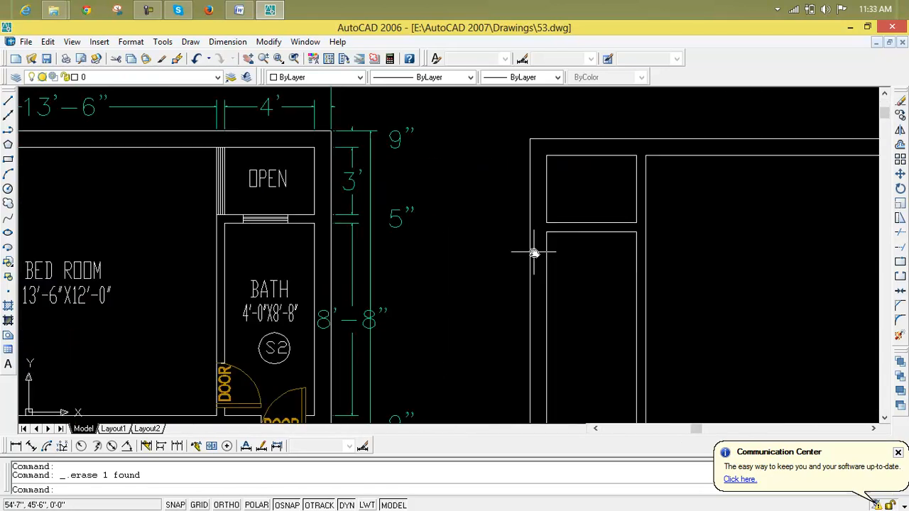
scroll(535, 252, "down", 3)
scroll(605, 240, "up", 2)
scroll(556, 249, "up", 3)
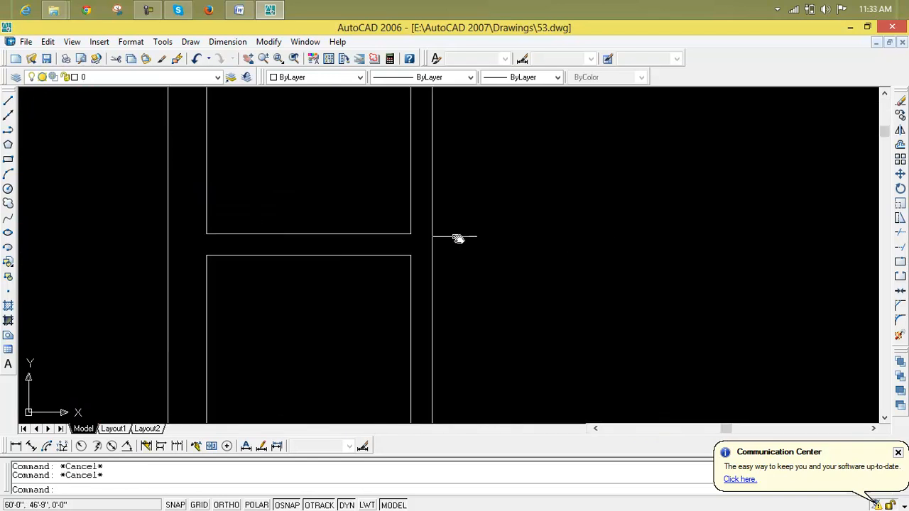
type("l")
key("Return")
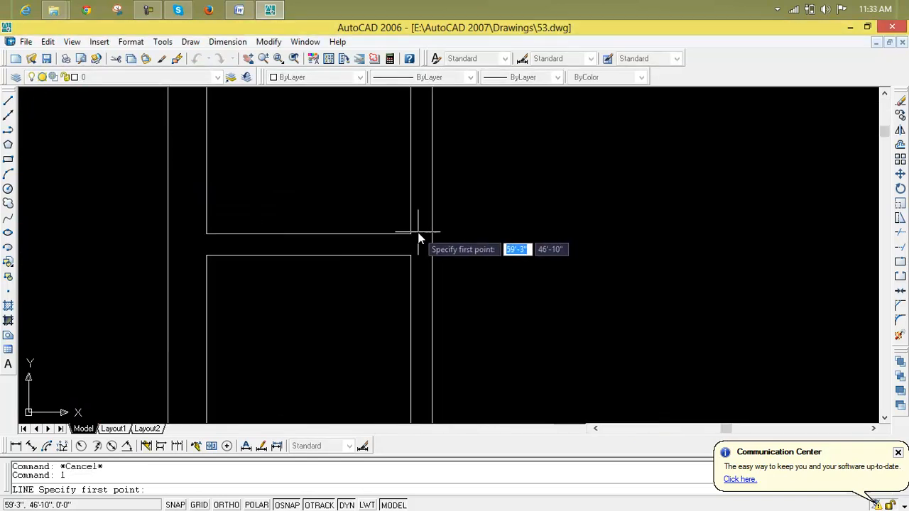
left_click(410, 239)
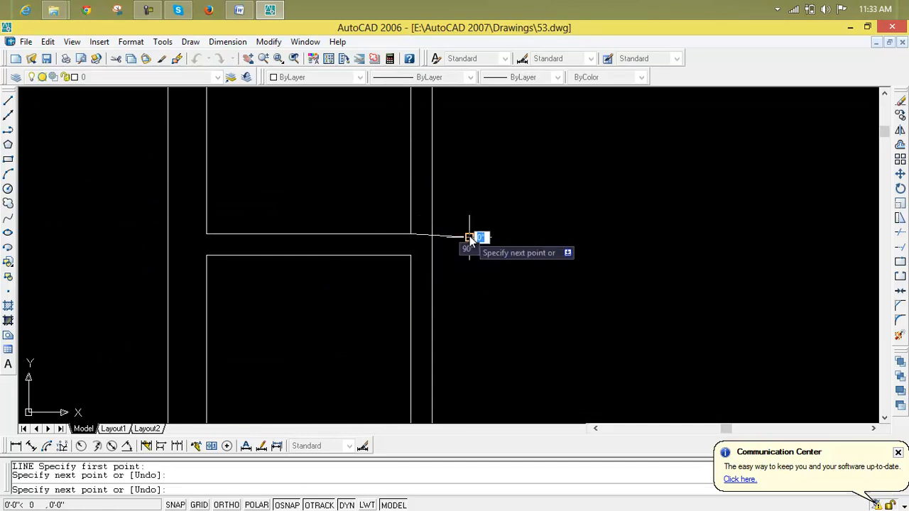
left_click(451, 236)
key("Escape")
key("Delete")
left_click(450, 238)
key("Delete")
- Turn on Ortho and draw a horizontal line from the upper-left open area's lower inner corner across the bedroom-side wall
type("l")
key("Return")
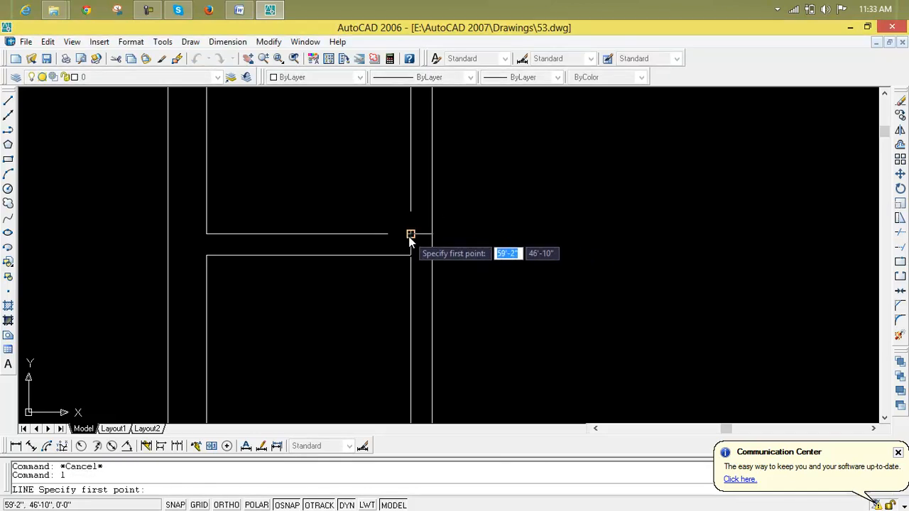
left_click(410, 239)
key("F8")
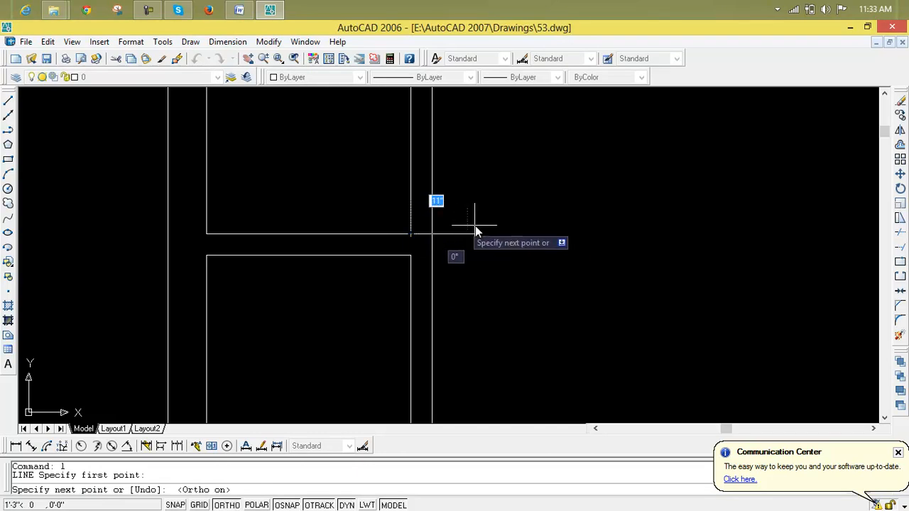
scroll(464, 299, "down", 2)
scroll(434, 282, "up", 5)
key("Escape")
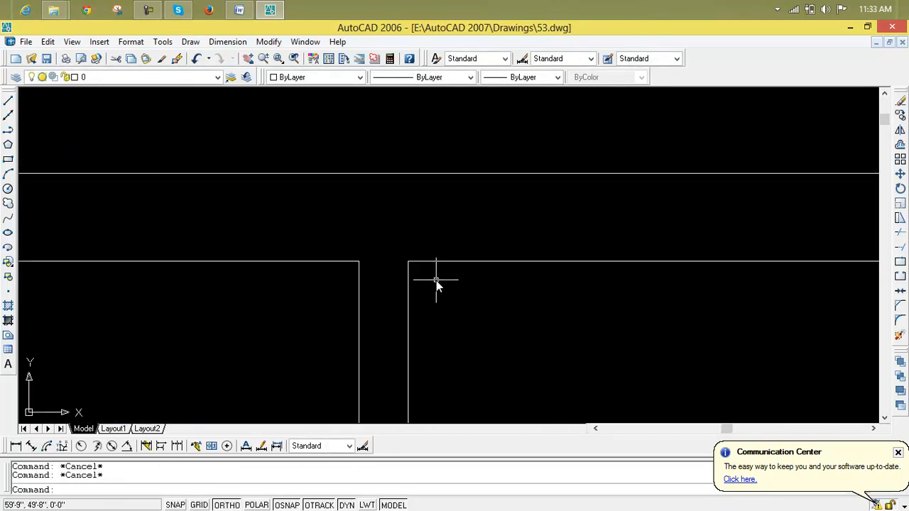
- Draw a short line closing the upper end of the wall between the upper-left open area and bedroom
type("l")
key("Return")
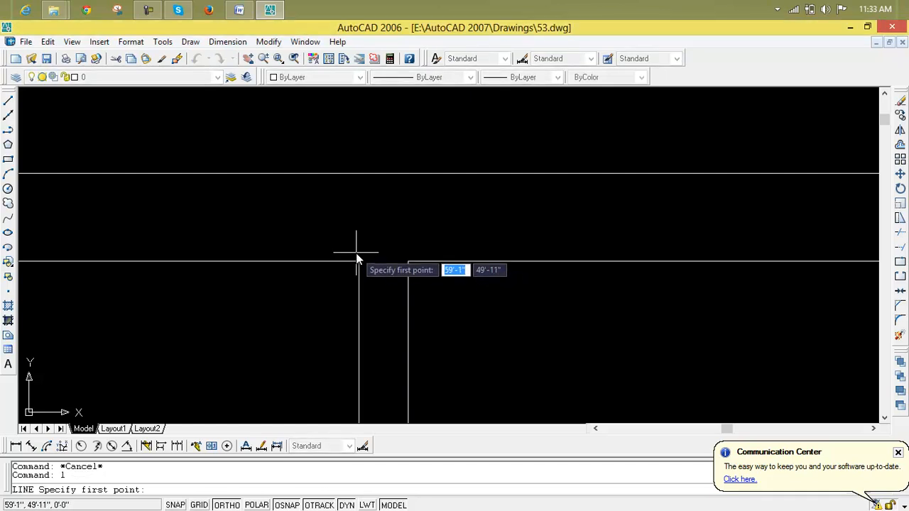
left_click(408, 261)
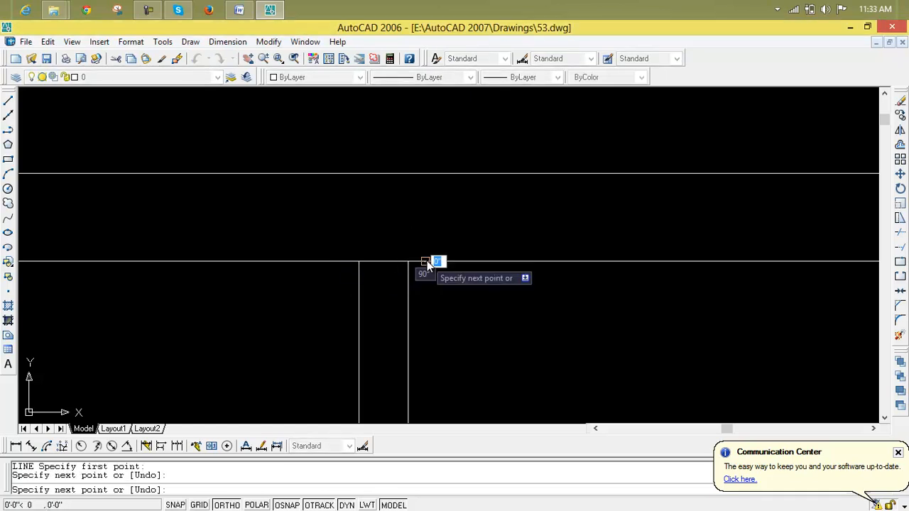
key("Escape")
key("Escape")
key("Escape")
scroll(459, 280, "down", 3)
middle_click_drag(463, 298, 443, 211)
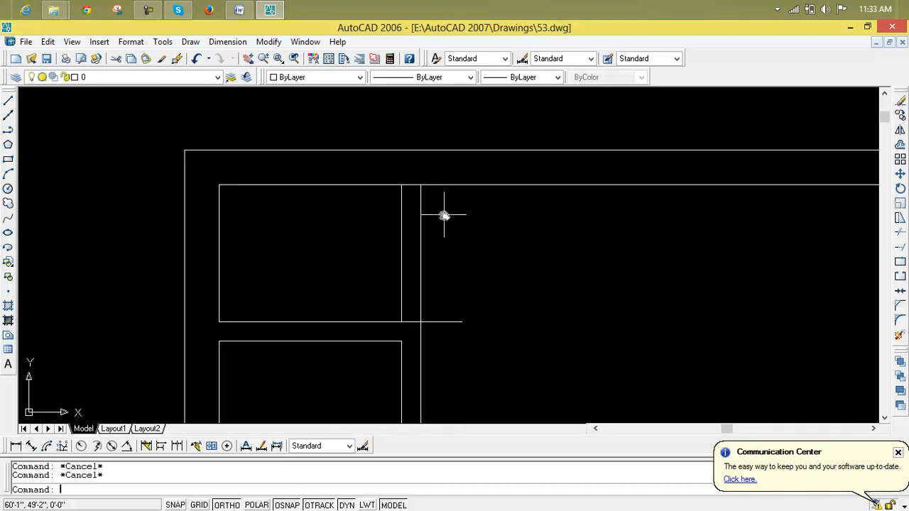
type("l")
key("Return")
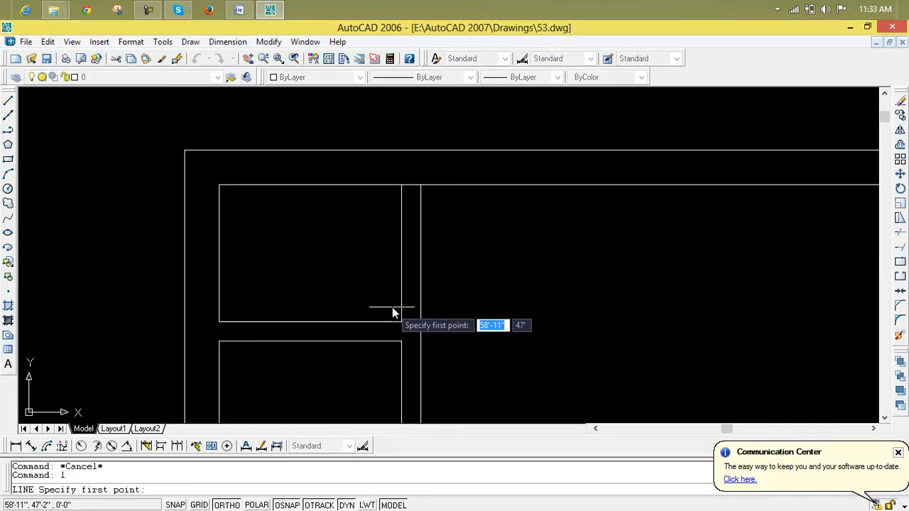
scroll(405, 223, "up", 4)
scroll(406, 149, "down", 4)
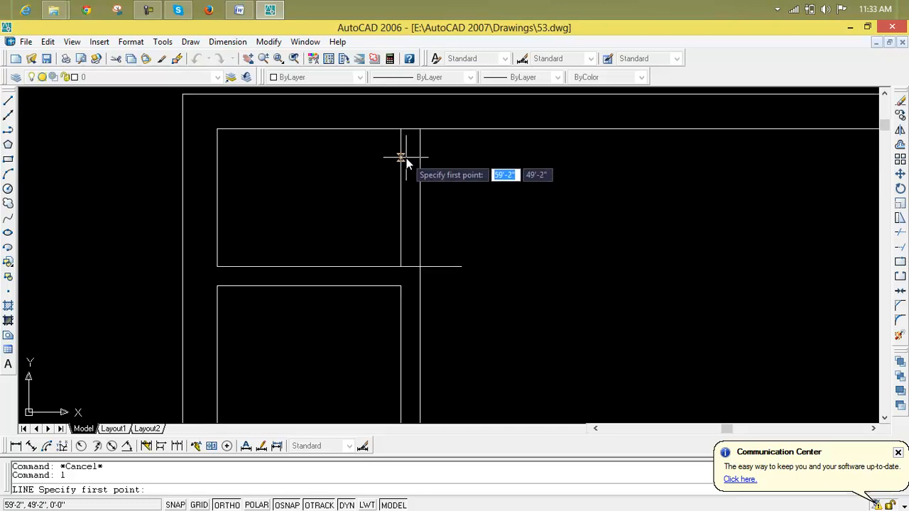
middle_click_drag(406, 152, 424, 203)
key("Escape")
key("Escape")
key("Escape")
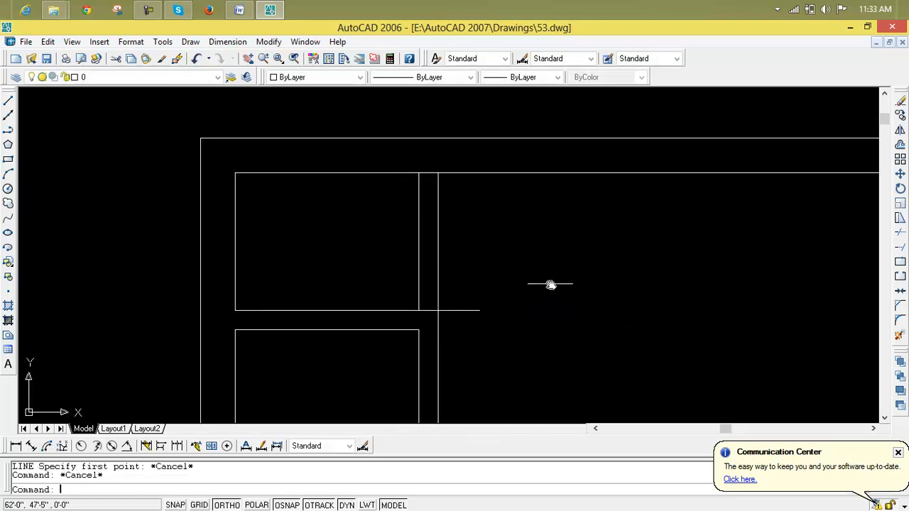
- Trim the part of the horizontal line that overhangs into the bedroom beyond the open area's wall
type("tr")
key("Return")
key("Return")
left_click(458, 312)
key("Escape")
key("Escape")
- Draw a vertical centre line inside the open area's side wall, from the closing line's midpoint up to the outer wall
type("l")
key("Return")
left_click(428, 312)
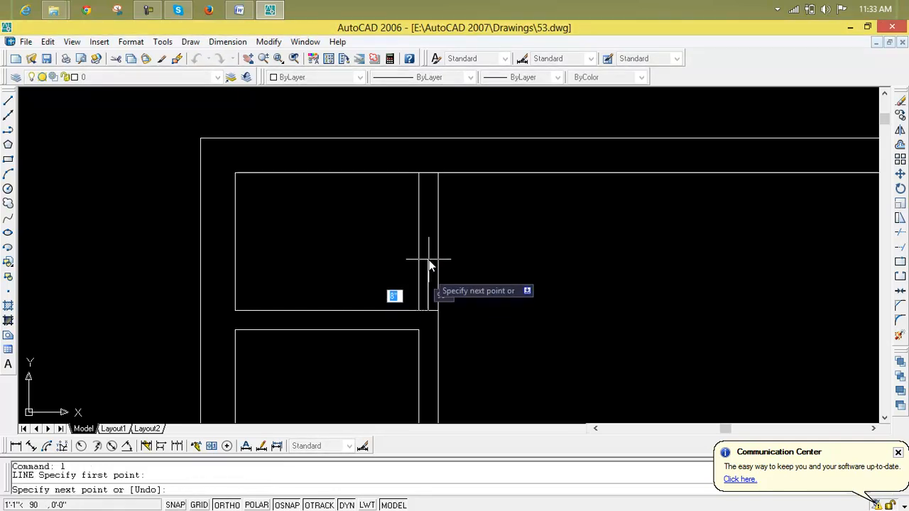
left_click(428, 173)
key("Escape")
key("Escape")
- Offset the vertical centre line in the wall between the upper-left open area and bedroom 2" to both sides
scroll(451, 217, "up", 5)
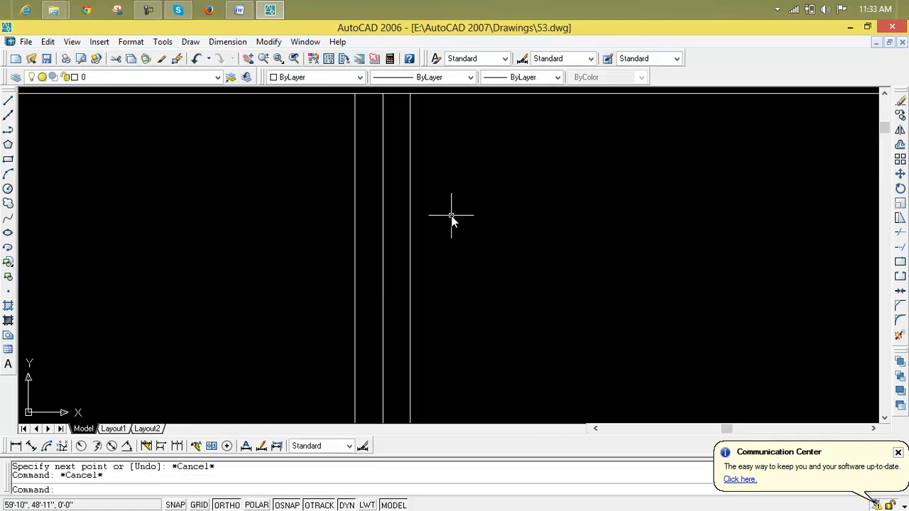
type("o")
key("Return")
type("2")
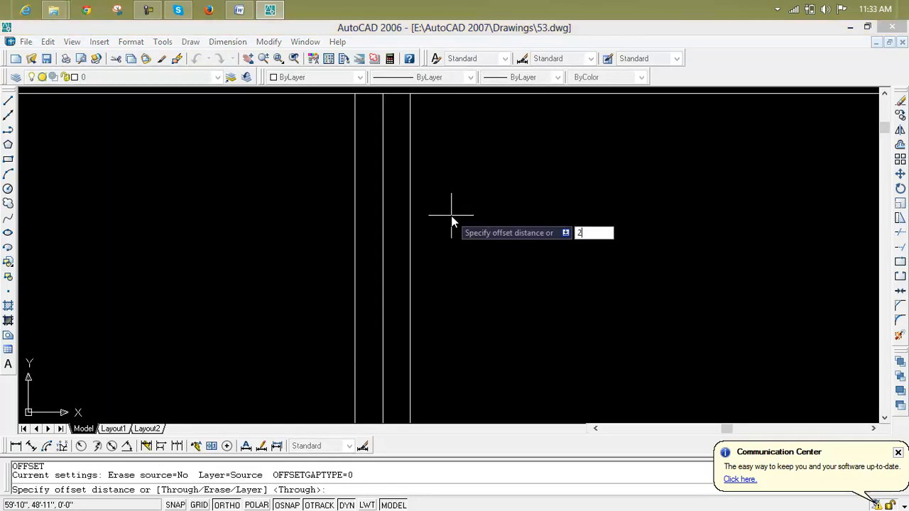
key("Return")
left_click(383, 266)
left_click(394, 277)
left_click(383, 267)
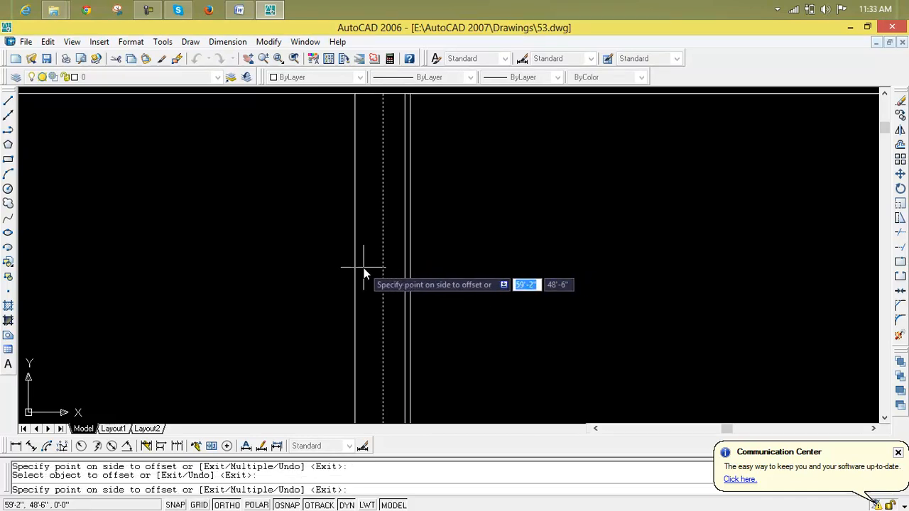
left_click(364, 269)
scroll(395, 287, "down", 2)
scroll(394, 291, "up", 4)
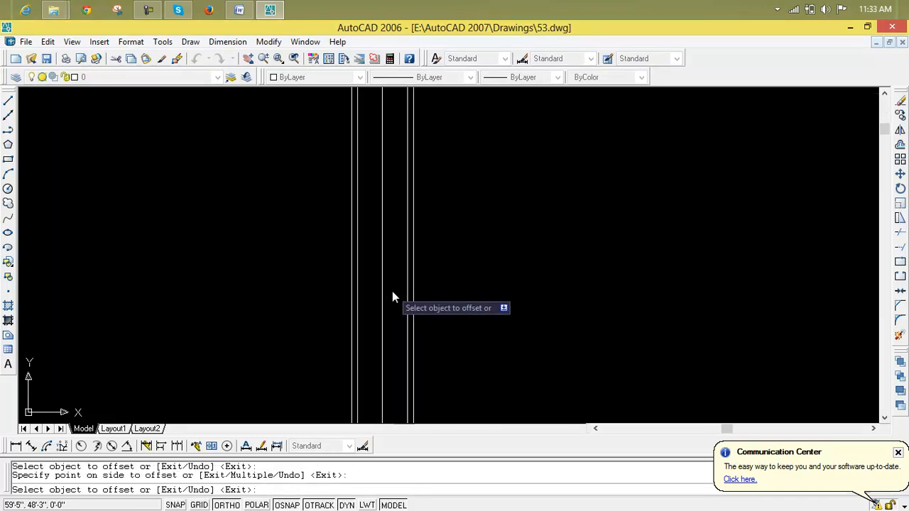
key("Escape")
key("Escape")
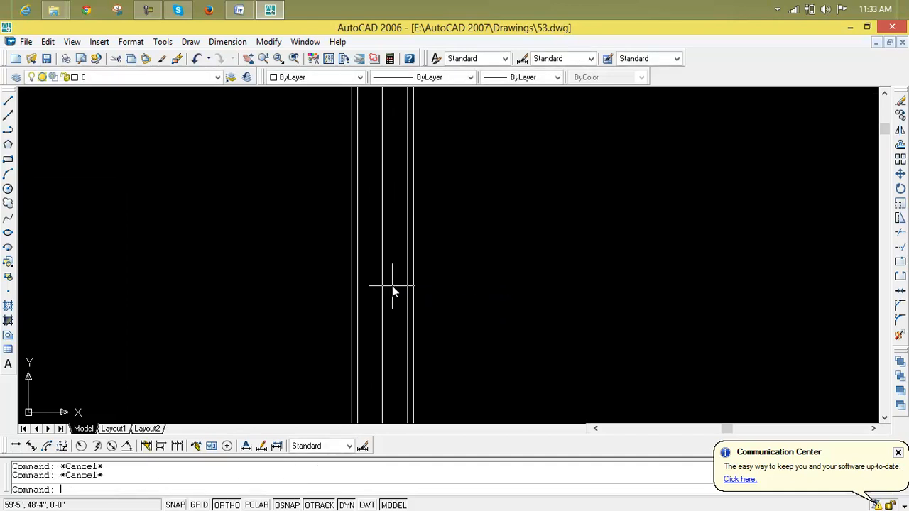
- Try offsetting the window's centre line 1' toward the bedroom, and erase the resulting copy
type("o")
key("Return")
type("1")
key("Return")
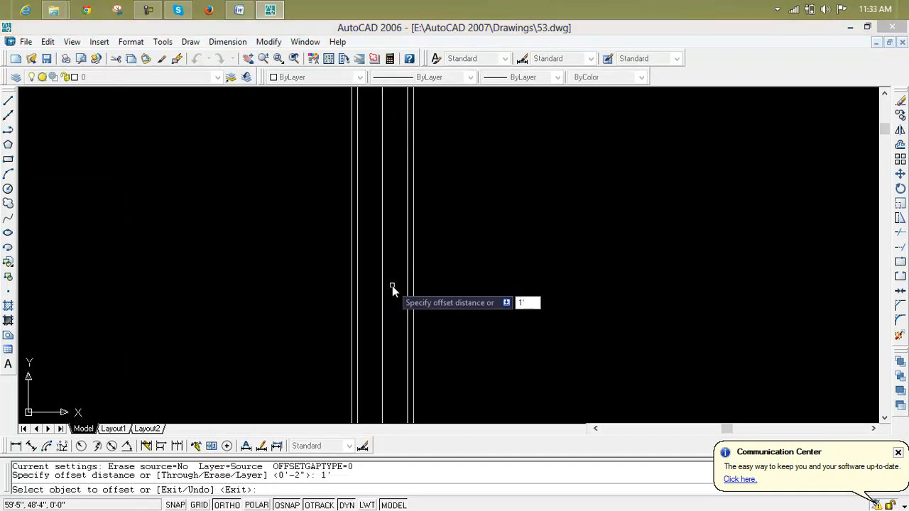
left_click(384, 282)
left_click(394, 287)
key("Escape")
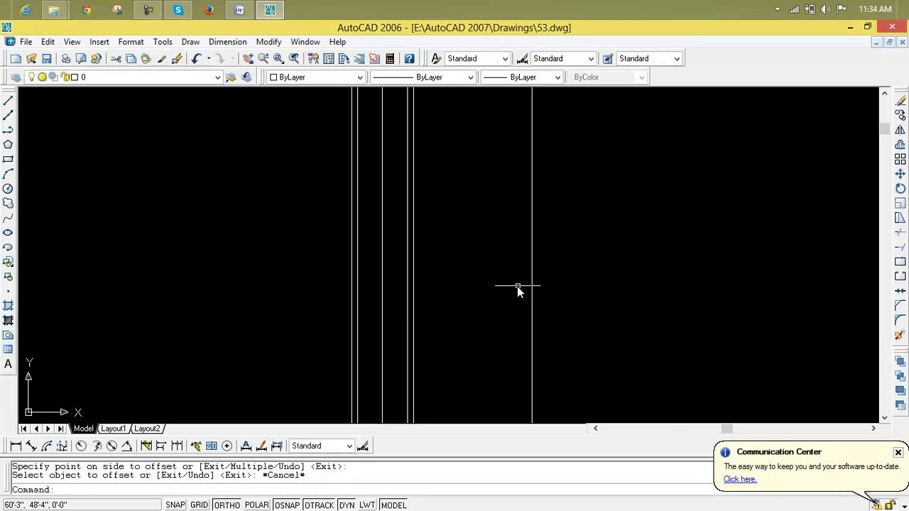
left_click(530, 273)
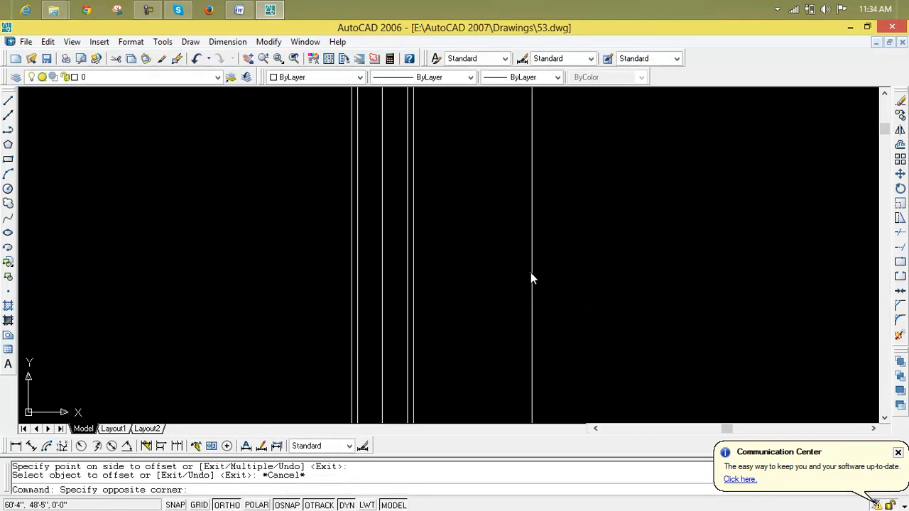
left_click(532, 286)
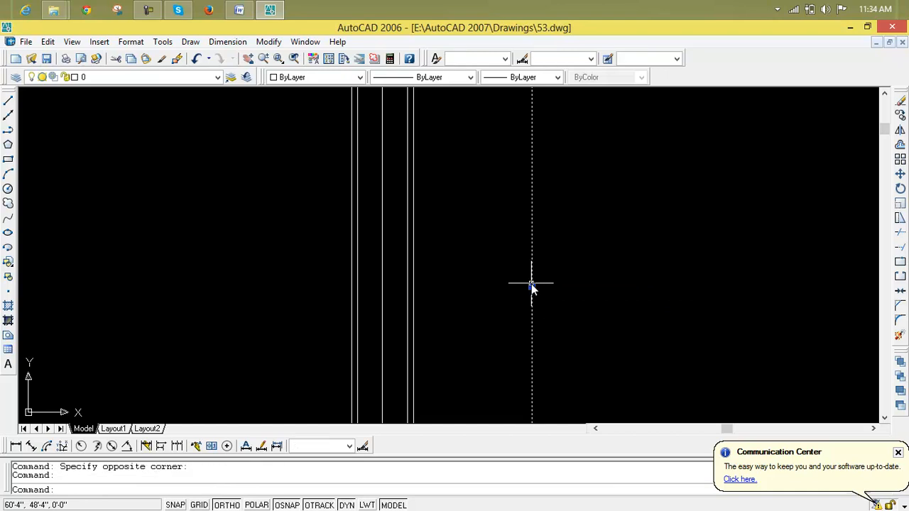
key("Delete")
- Offset the window's centre line 1" to both sides to add the inner window lines
type("o")
key("Return")
type("1")
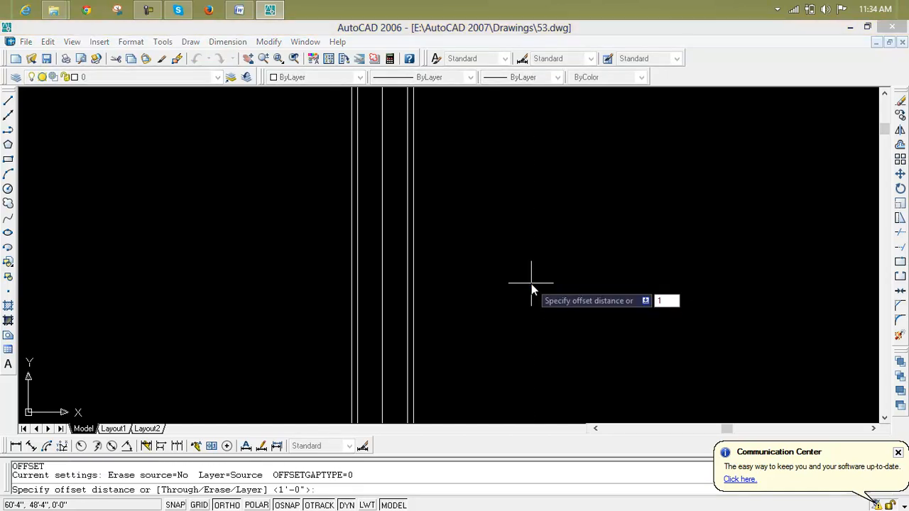
key("Return")
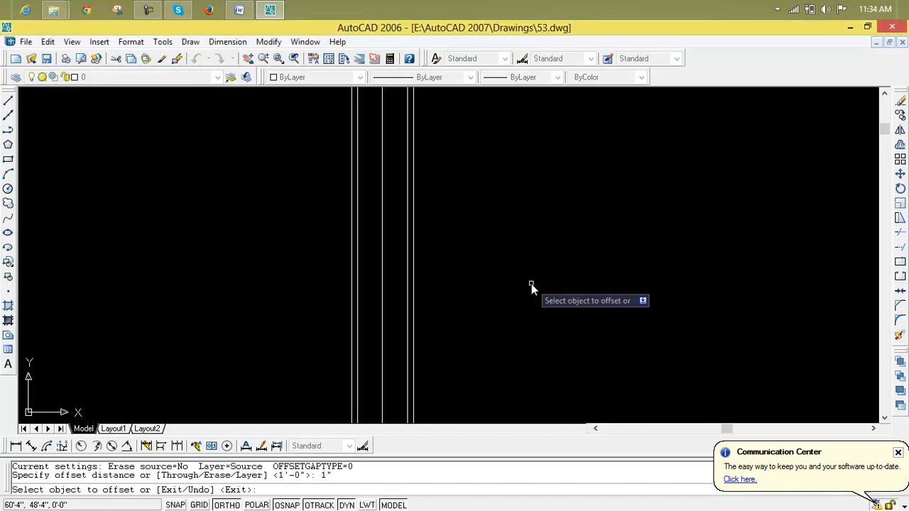
left_click(383, 254)
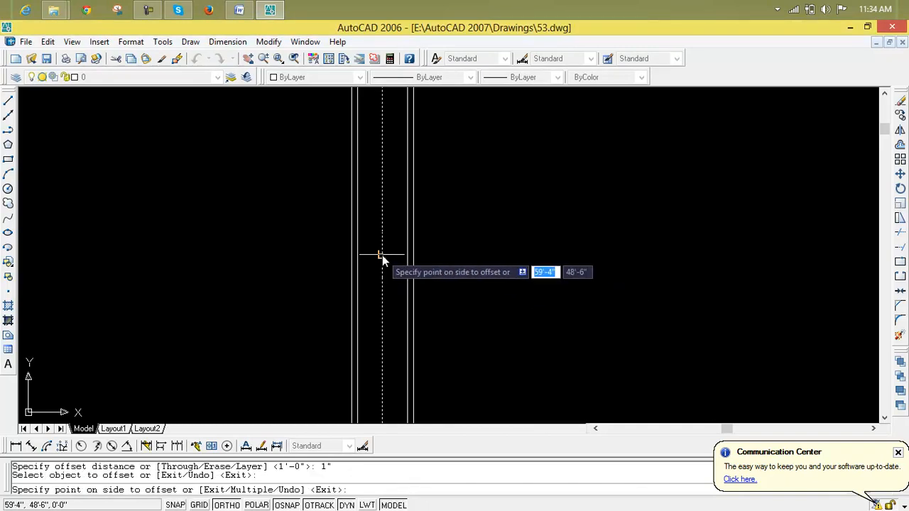
left_click(387, 270)
left_click(384, 268)
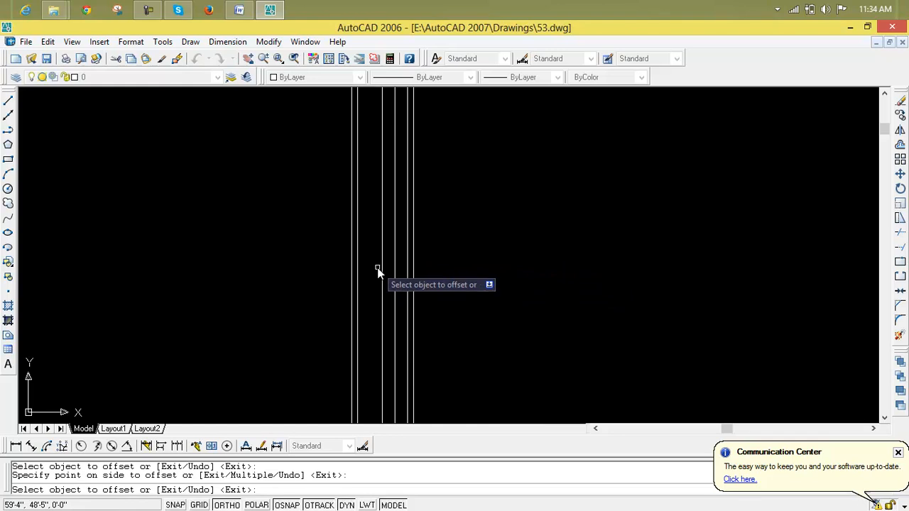
left_click(379, 267)
- Examine how the windows around the open areas are drawn in the original plan, especially the one toward the bath
scroll(377, 271, "down", 6)
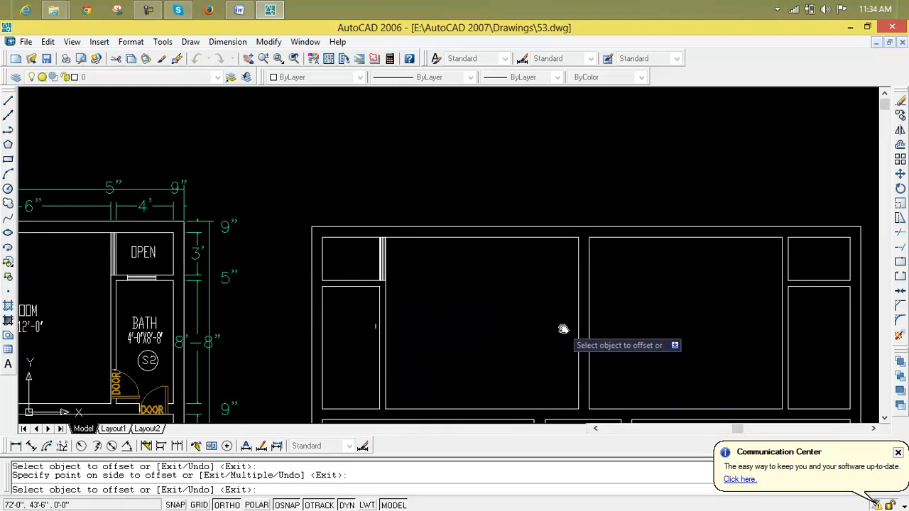
middle_click_drag(110, 272, 646, 263)
scroll(231, 235, "up", 9)
scroll(382, 236, "down", 7)
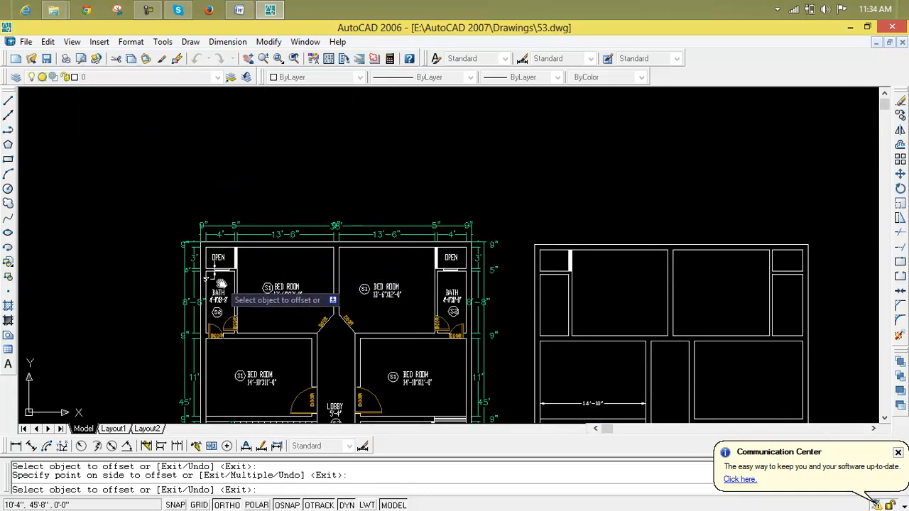
scroll(230, 252, "up", 1)
scroll(341, 255, "down", 2)
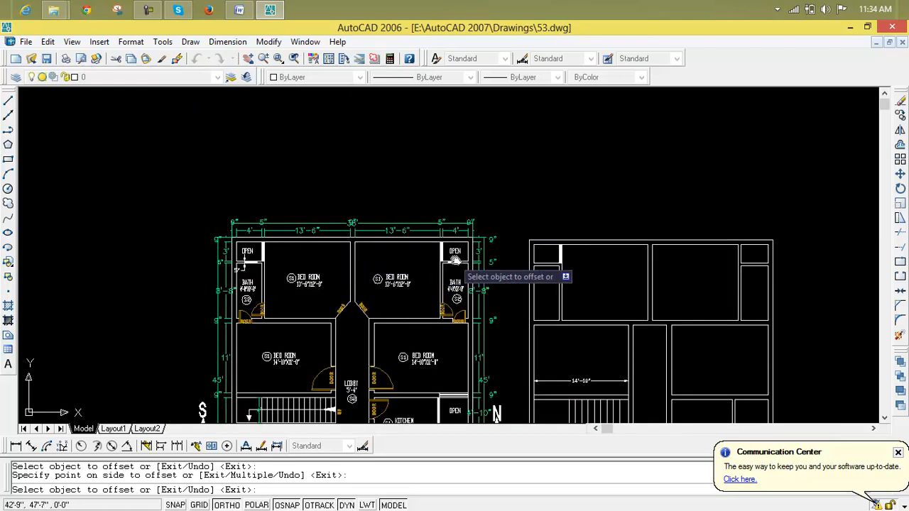
scroll(234, 261, "up", 8)
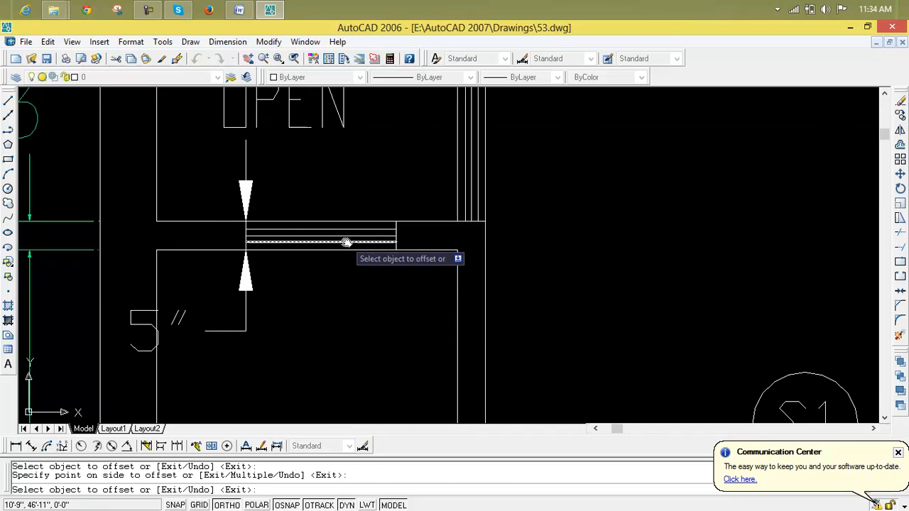
scroll(346, 244, "down", 3)
scroll(334, 246, "up", 2)
key("Escape")
key("Escape")
key("Escape")
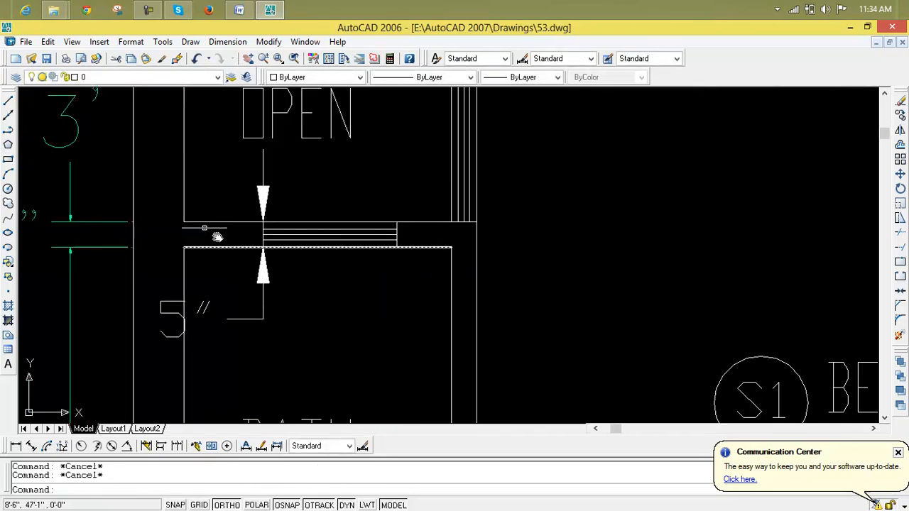
- Measure the width of the original plan's open-to-bath window with an aligned dimension, and delete that dimension
left_click(31, 448)
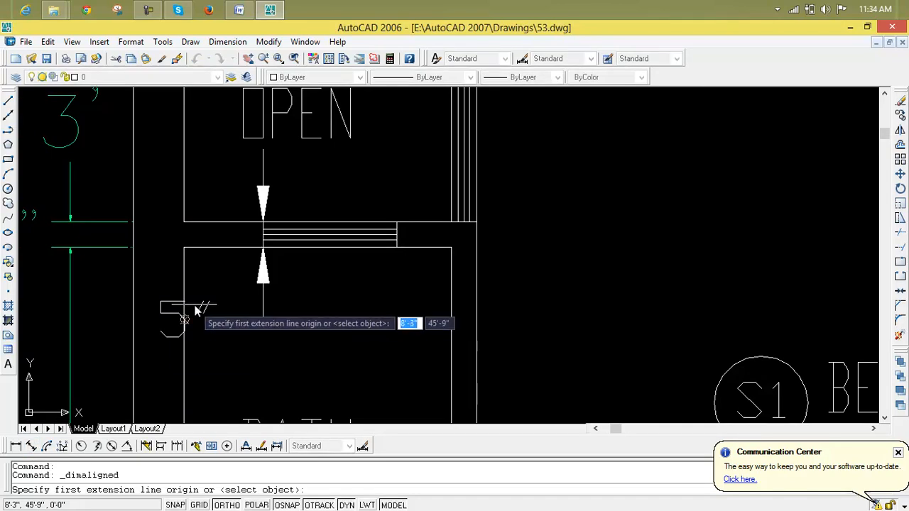
left_click(261, 248)
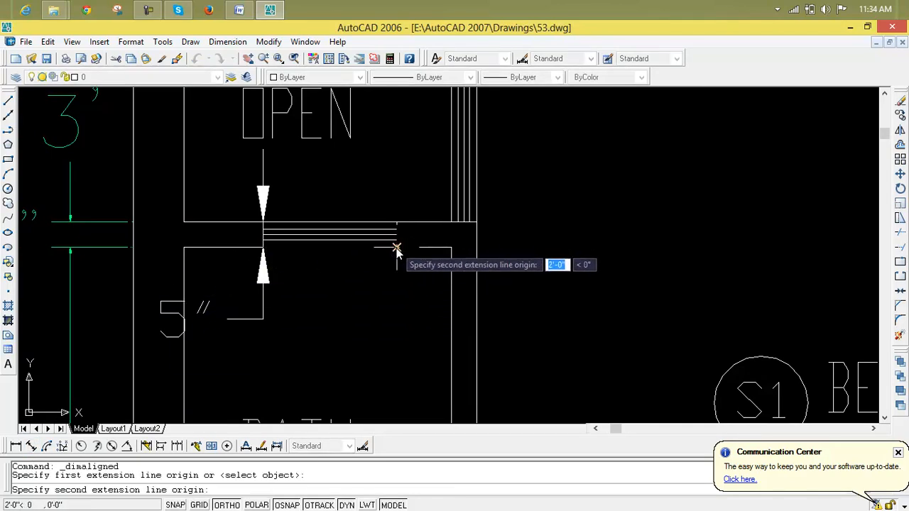
left_click(398, 248)
left_click(395, 323)
key("Escape")
left_click(396, 329)
key("Delete")
- In the redrawn plan, draw a vertical line from the midpoint of the upper-left open area's lower wall line down into the bath
scroll(395, 324, "down", 4)
middle_click_drag(253, 200, 243, 175)
scroll(625, 327, "down", 2)
middle_click_drag(677, 337, 156, 229)
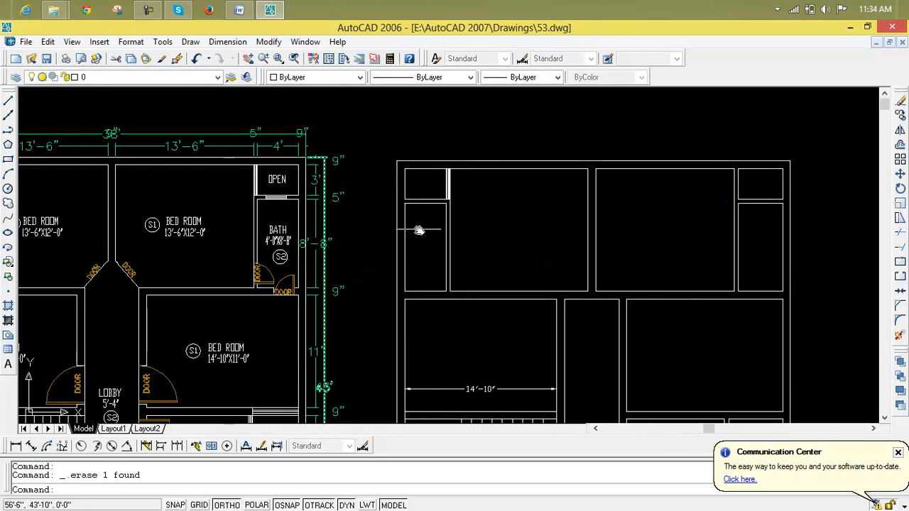
scroll(453, 222, "up", 4)
key("Escape")
key("Escape")
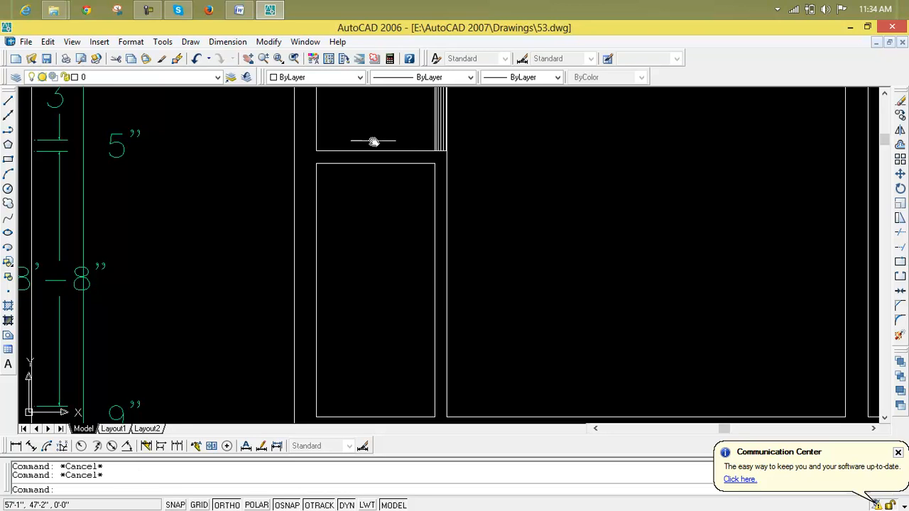
type("l")
key("Return")
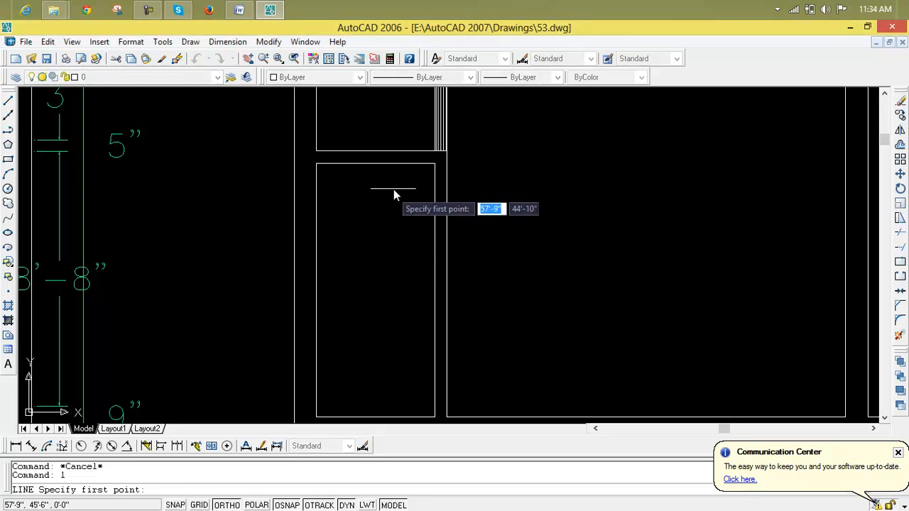
left_click(374, 152)
left_click(376, 240)
key("Escape")
key("Escape")
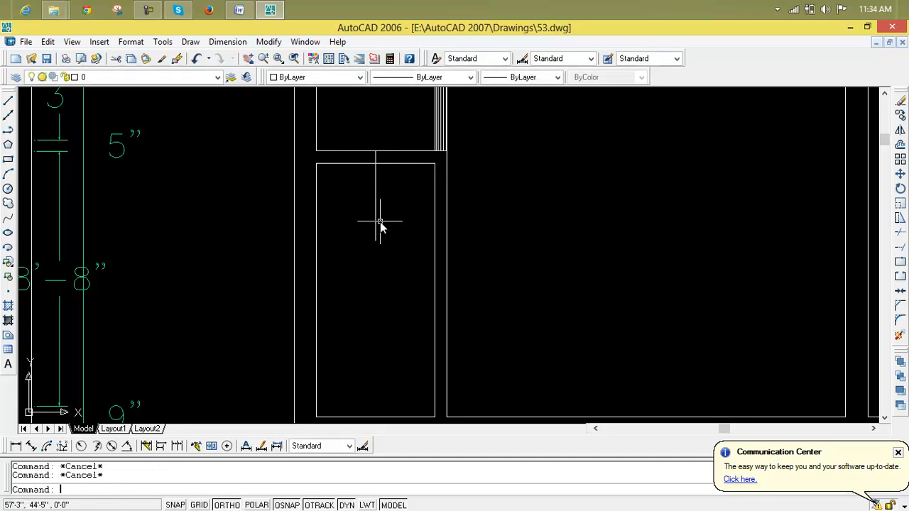
- Offset the vertical line in the bath 1' to both sides and delete the original middle line
type("o")
key("Return")
type("1")
key("Return")
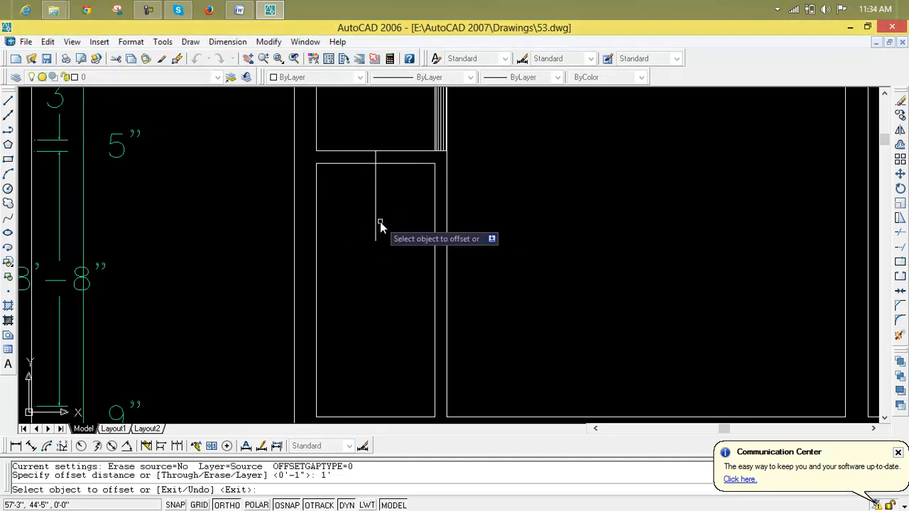
left_click(377, 222)
left_click(420, 242)
left_click(376, 225)
left_click(345, 172)
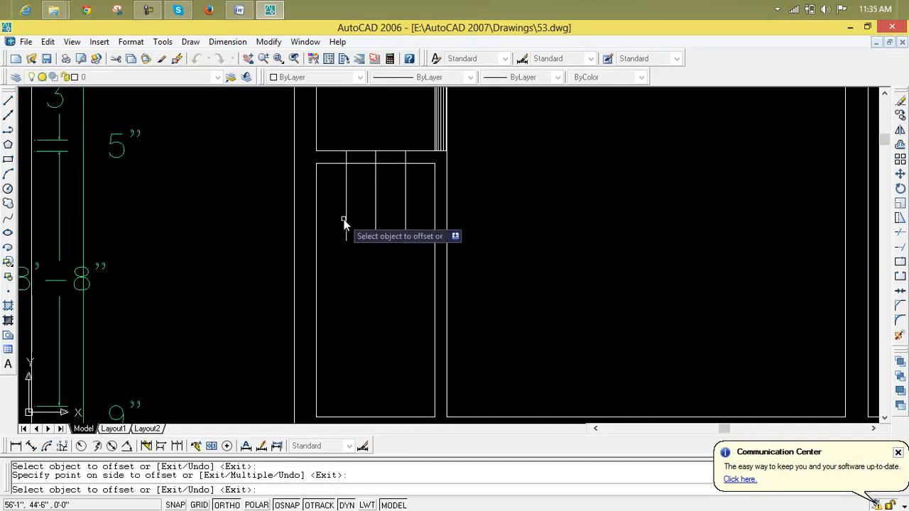
key("Escape")
left_click(377, 233)
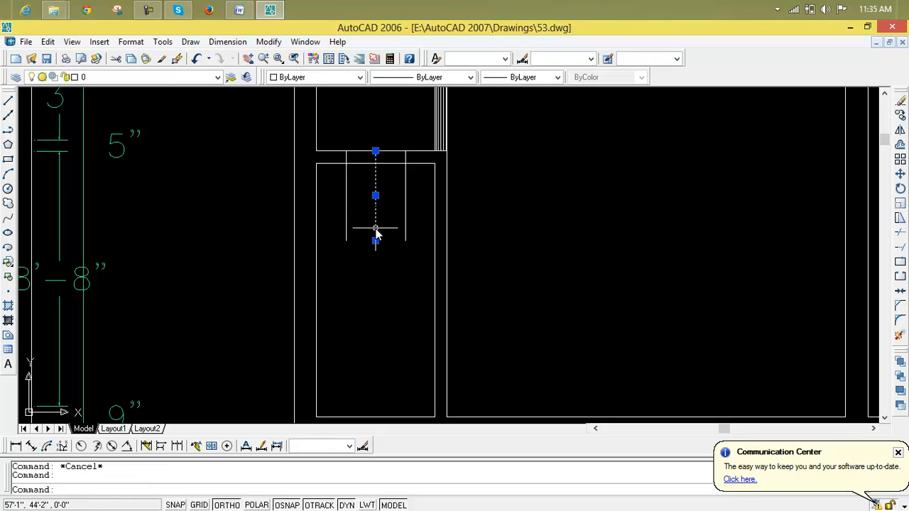
key("Delete")
type("tr")
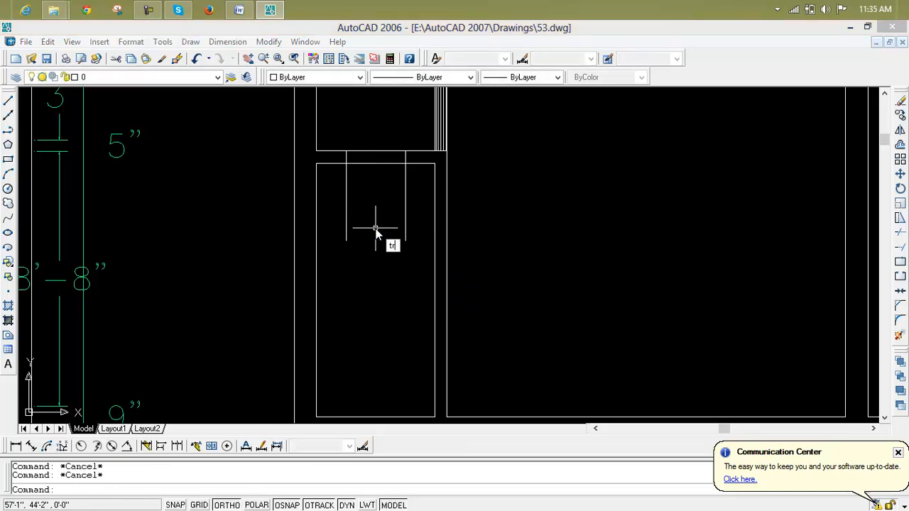
key("Return")
left_click(336, 232)
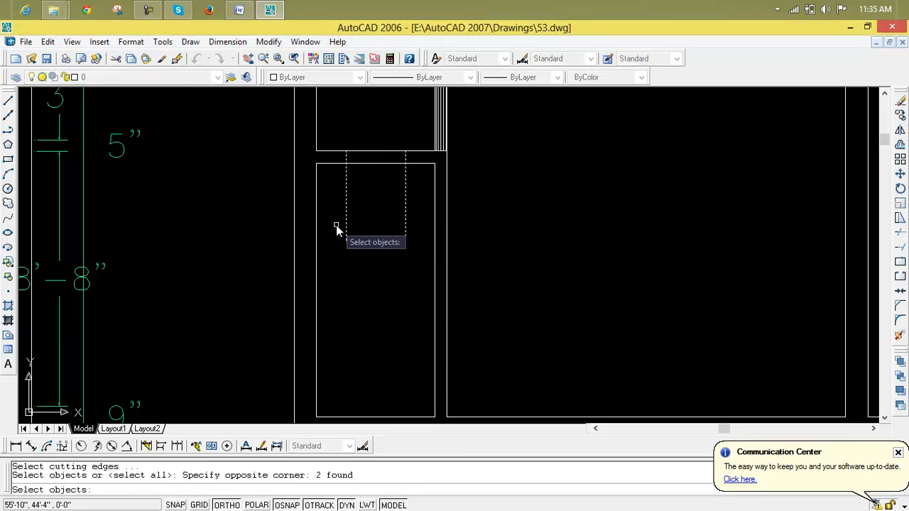
key("Escape")
key("Escape")
- Trim the parts of the two vertical lines that extend below the open-to-bath wall into the bath
type("tr")
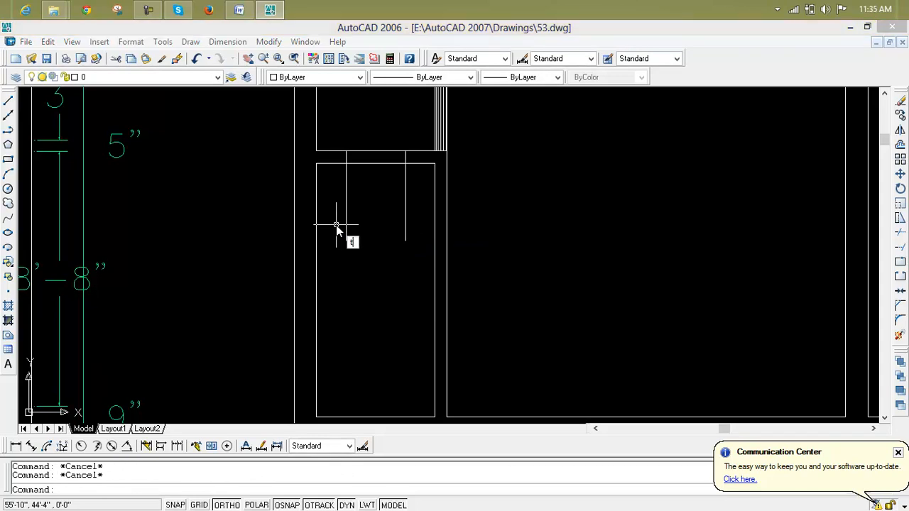
key("Return")
key("Return")
left_click(411, 221)
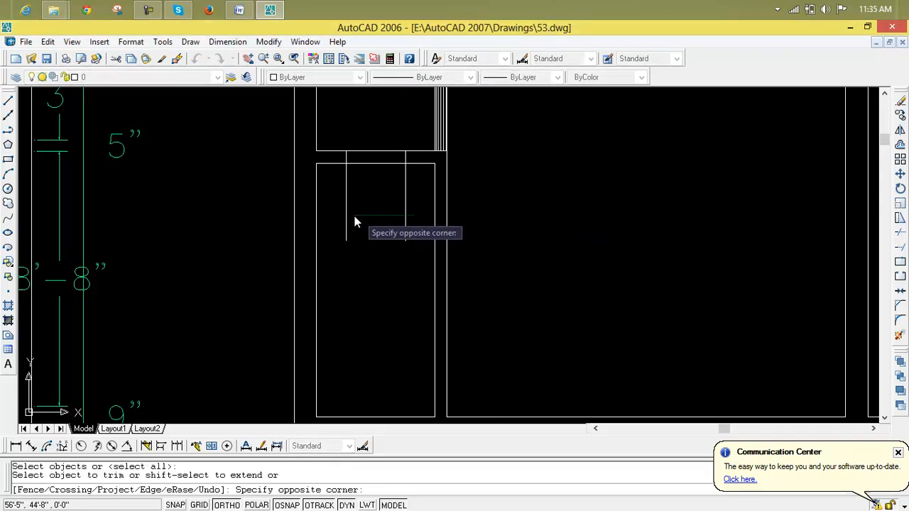
left_click(338, 219)
scroll(366, 163, "up", 3)
scroll(377, 201, "up", 3)
key("Escape")
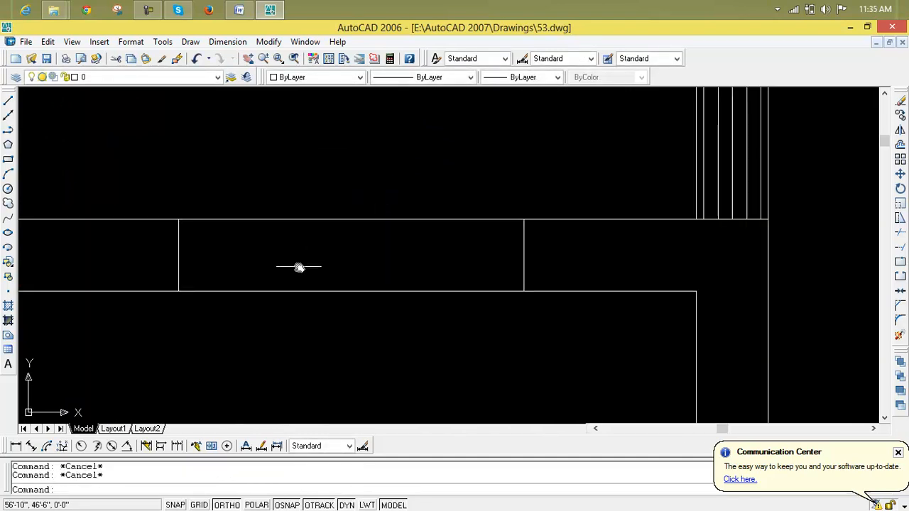
- Draw a horizontal centre line between the midpoints of the two short end lines of the open-to-bath window
type("l")
key("Return")
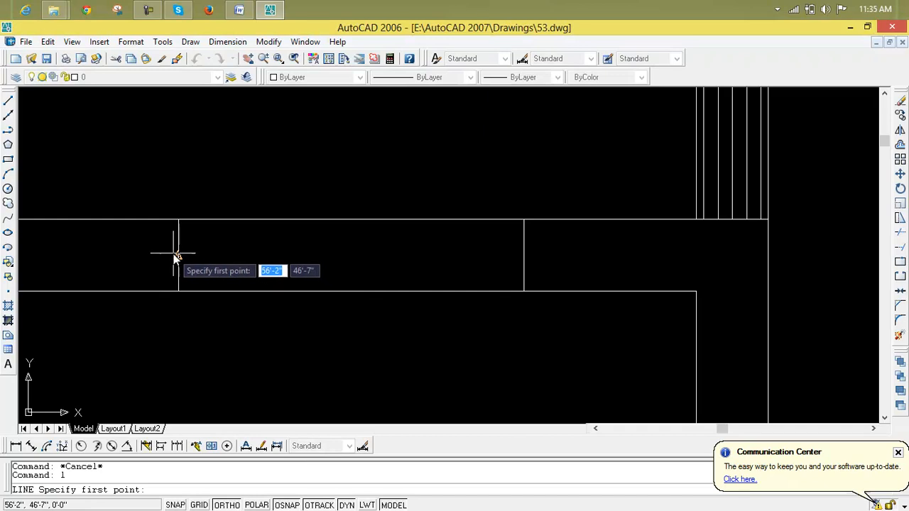
left_click(178, 256)
left_click(179, 258)
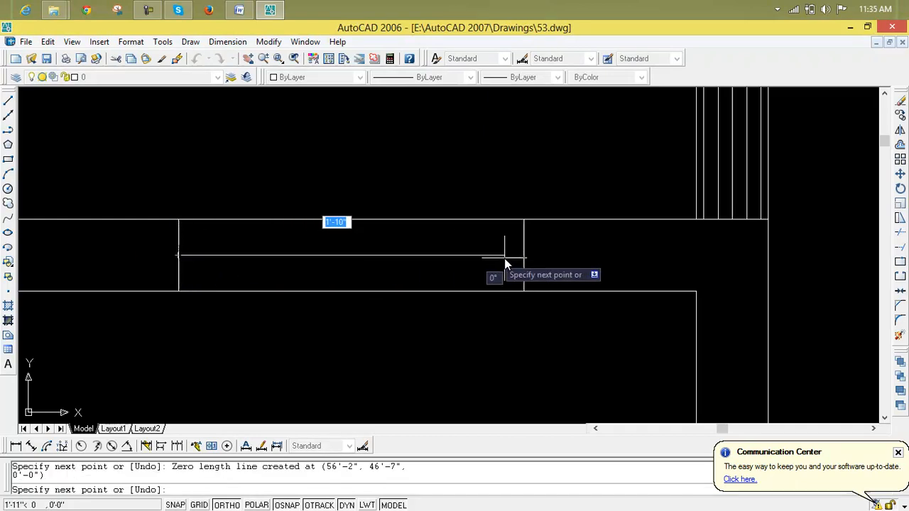
left_click(523, 259)
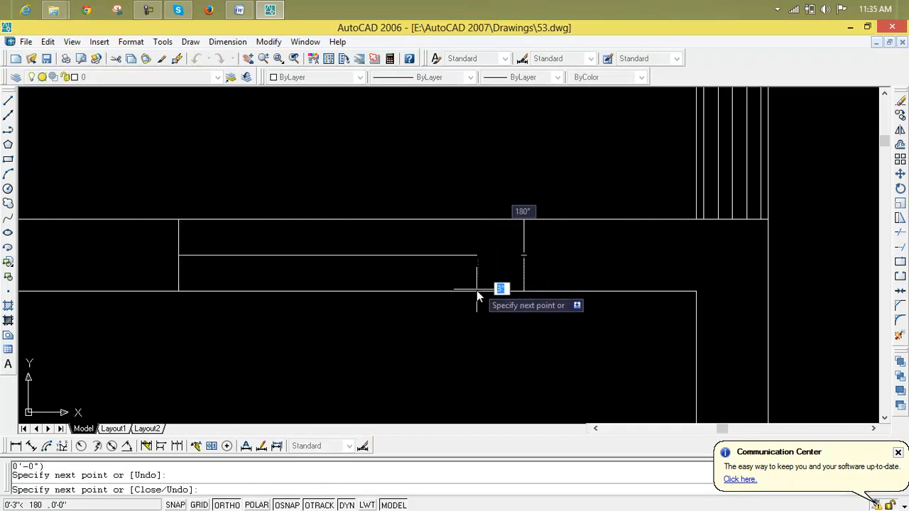
- Offset the centre line of the upper-left open-to-bath window 1" to both sides
key("Return")
type("o")
key("Return")
type("1'")
key("Return")
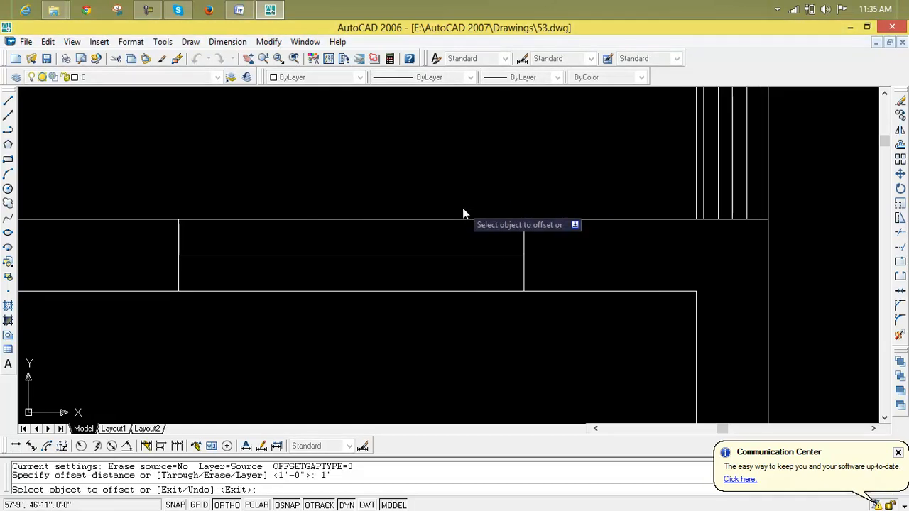
left_click(451, 256)
left_click(451, 253)
left_click(449, 258)
left_click(445, 271)
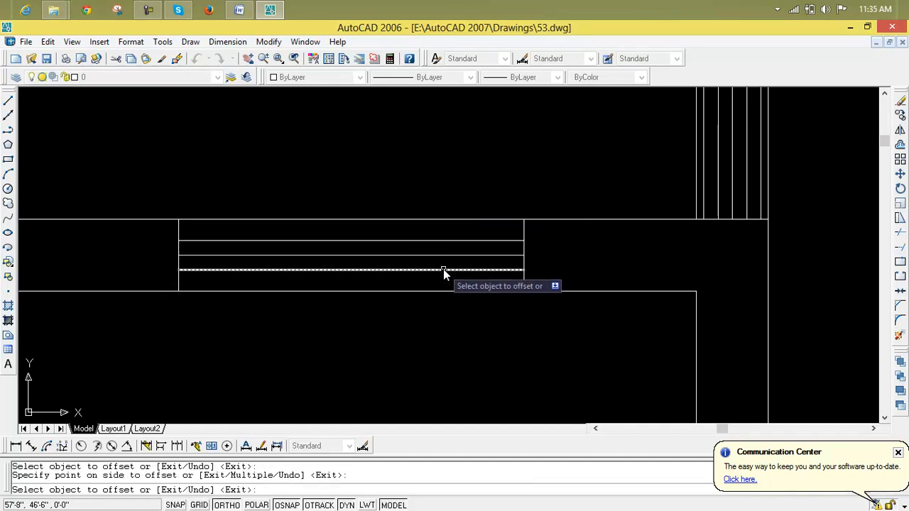
- Compare the upper-left open-to-bath window with the original plan, then locate the upper-right open-to-bath wall in the redrawn plan
scroll(444, 269, "down", 8)
scroll(85, 249, "down", 2)
middle_click_drag(85, 263, 222, 244)
scroll(194, 237, "up", 7)
scroll(195, 237, "down", 7)
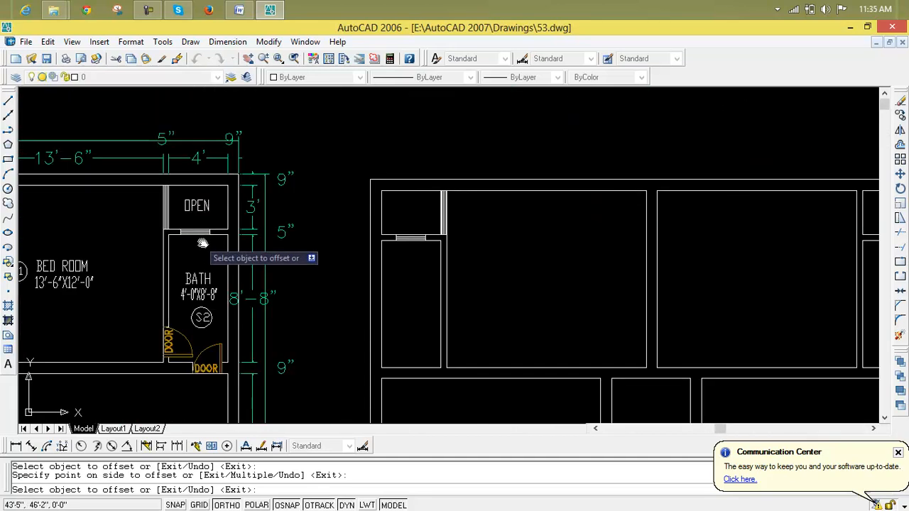
scroll(386, 268, "down", 2)
middle_click_drag(385, 268, 172, 274)
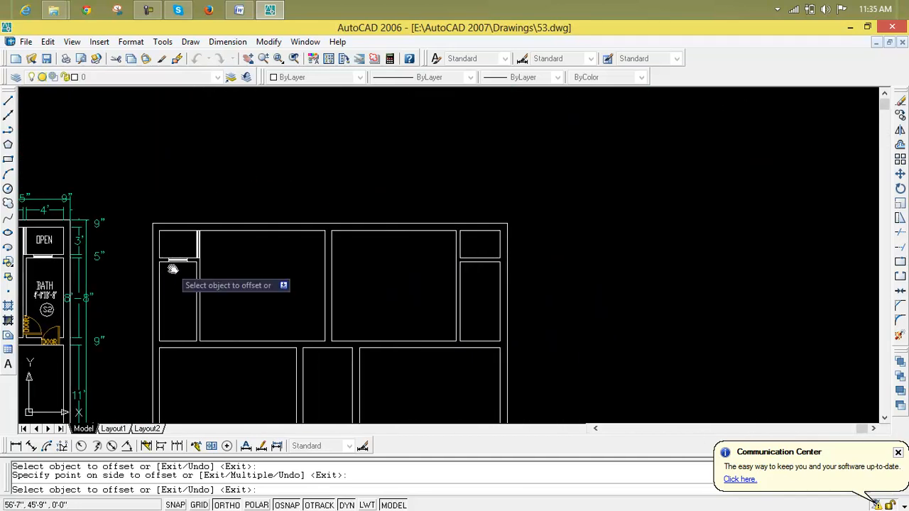
scroll(175, 266, "up", 4)
scroll(175, 266, "up", 2)
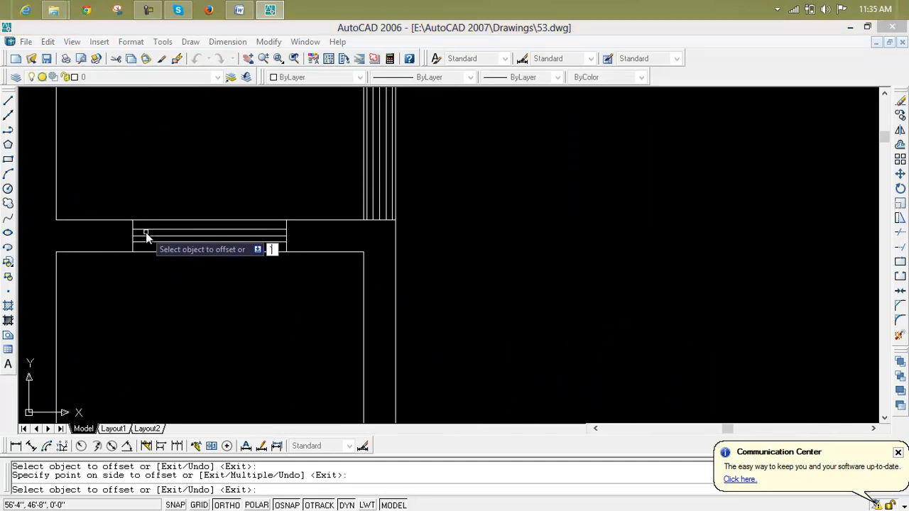
key("Escape")
key("Escape")
scroll(349, 270, "down", 2)
mouse_move(349, 270)
middle_mouse_down()
mouse_move(3, 273)
mouse_move(235, 293)
middle_mouse_up()
mouse_move(403, 292)
middle_mouse_down()
mouse_move(433, 282)
mouse_move(122, 282)
middle_mouse_up()
scroll(355, 288, "up", 3)
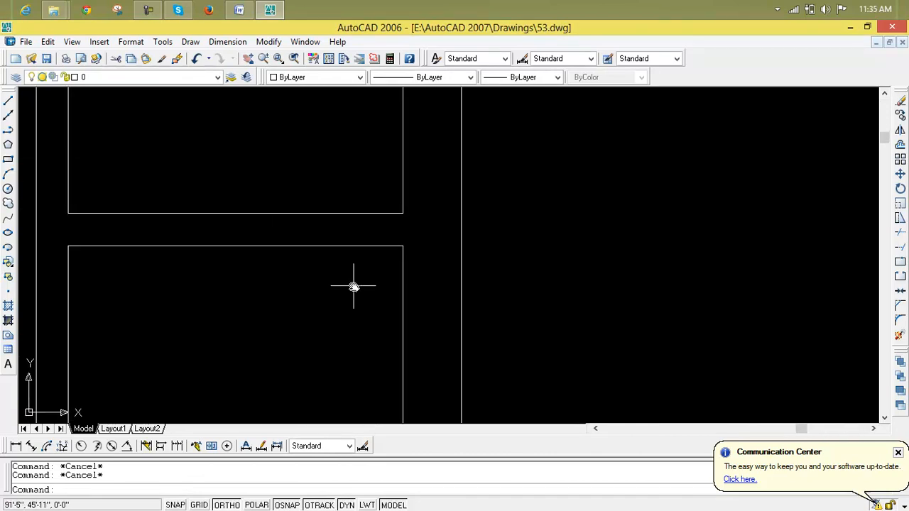
type("l")
key("Return")
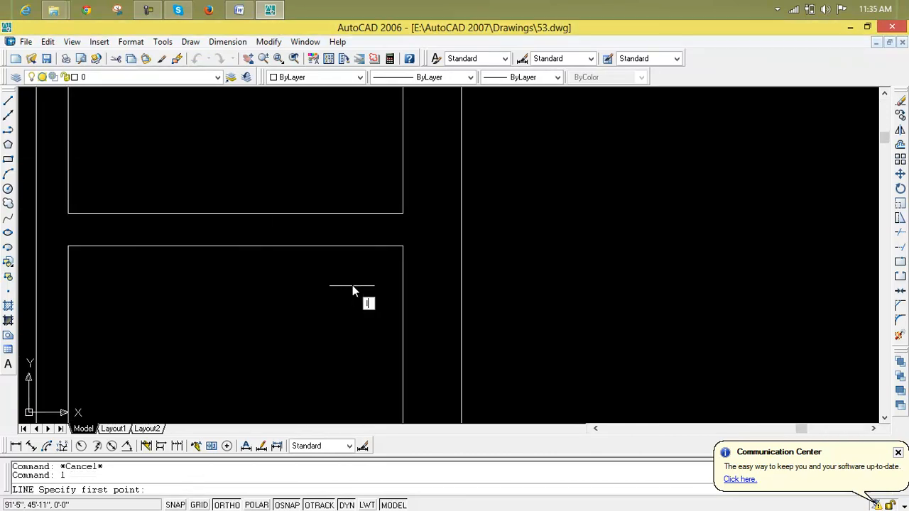
left_click(403, 213)
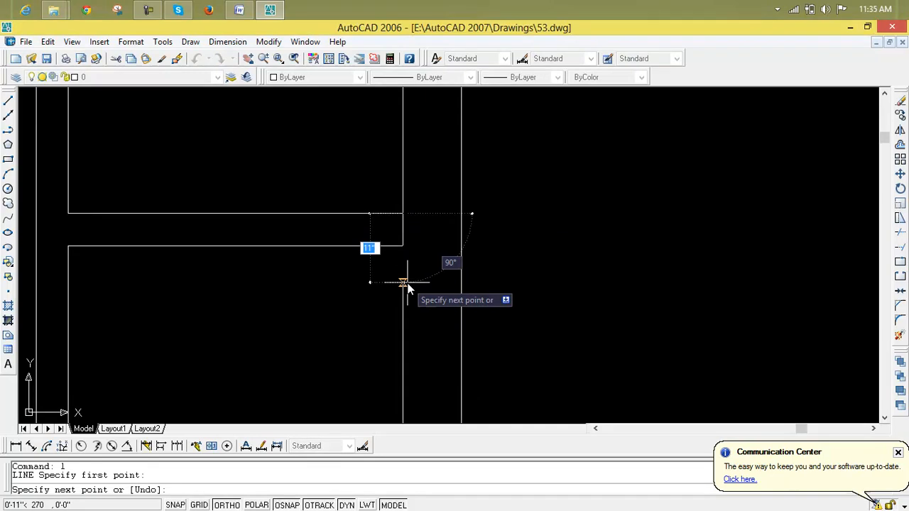
key("Escape")
key("Escape")
key("Escape")
- Draw a vertical line from the midpoint of the upper-right open area's lower wall line down into the bath
type("l")
key("Return")
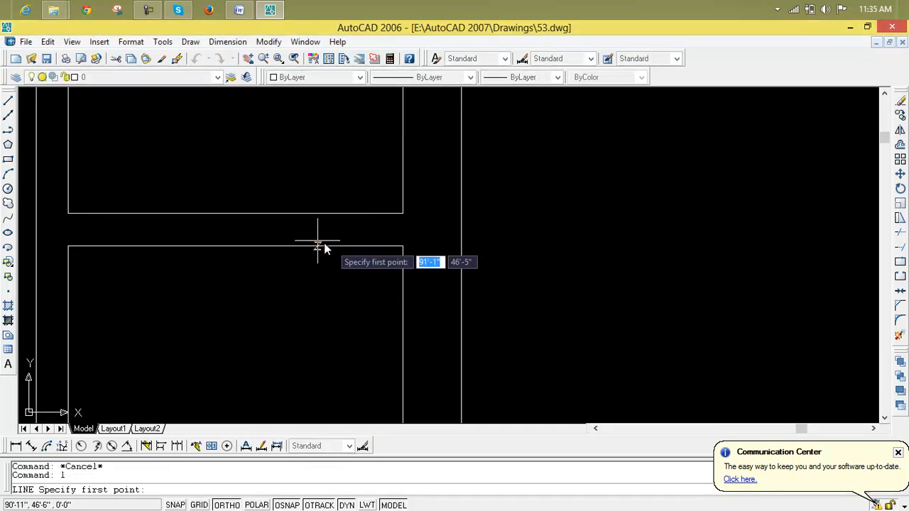
left_click(237, 213)
left_click(262, 330)
key("Escape")
key("Escape")
key("Escape")
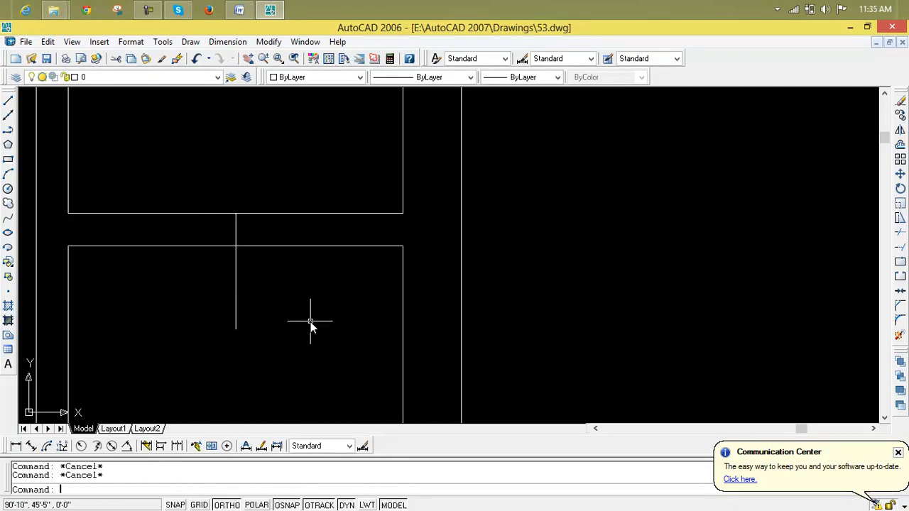
- Offset the vertical line in the upper-right bath 1' to both sides
type("o")
key("Return")
type("1'")
key("Return")
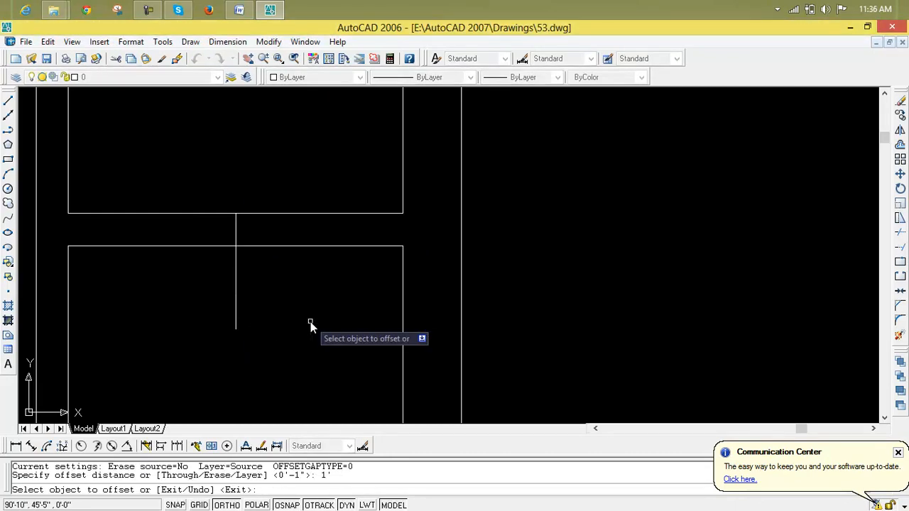
left_click(237, 281)
left_click(257, 304)
left_click(235, 296)
left_click(234, 295)
left_click(183, 295)
key("Escape")
key("Escape")
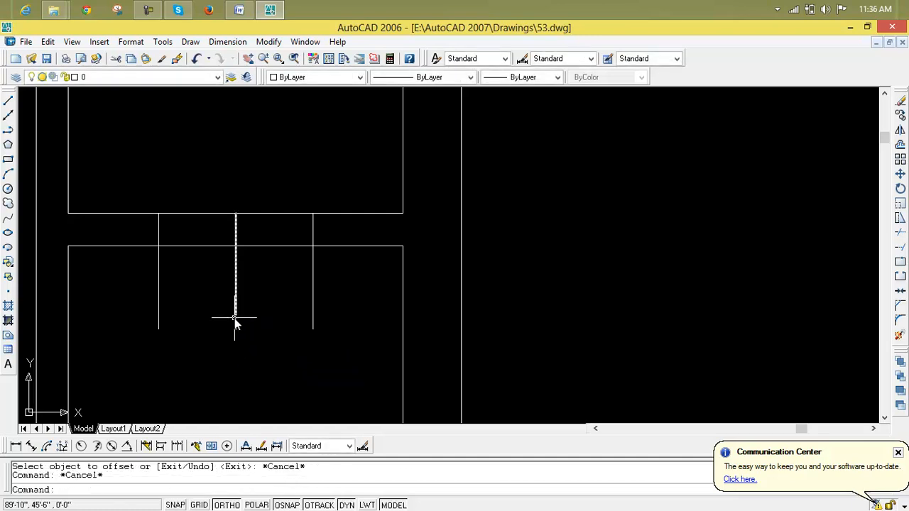
- Delete the original middle vertical line between the two offset lines in the upper-right bath
left_click(234, 317)
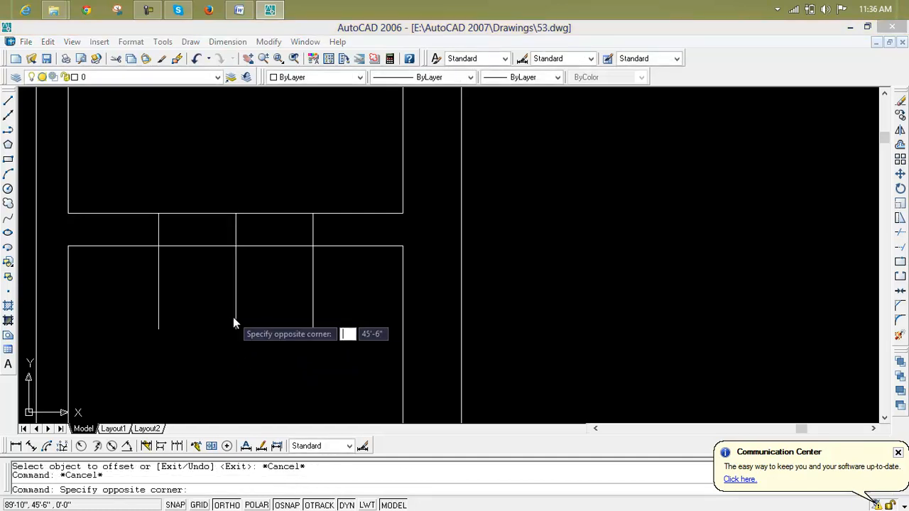
key("Escape")
left_click(236, 320)
left_click(240, 321)
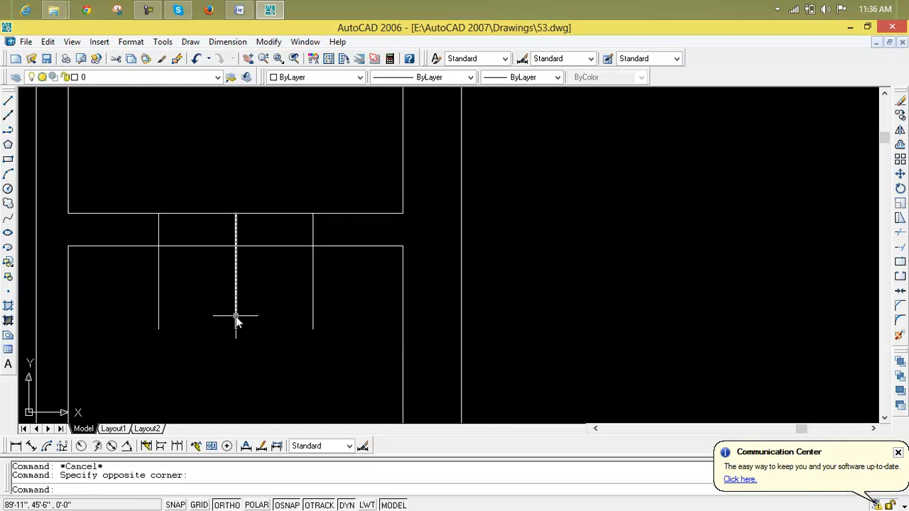
key("Delete")
- Trim the parts of the two vertical lines that extend below the upper-right open-to-bath wall into the bath
type("tr")
key("Return")
key("Return")
left_click(333, 303)
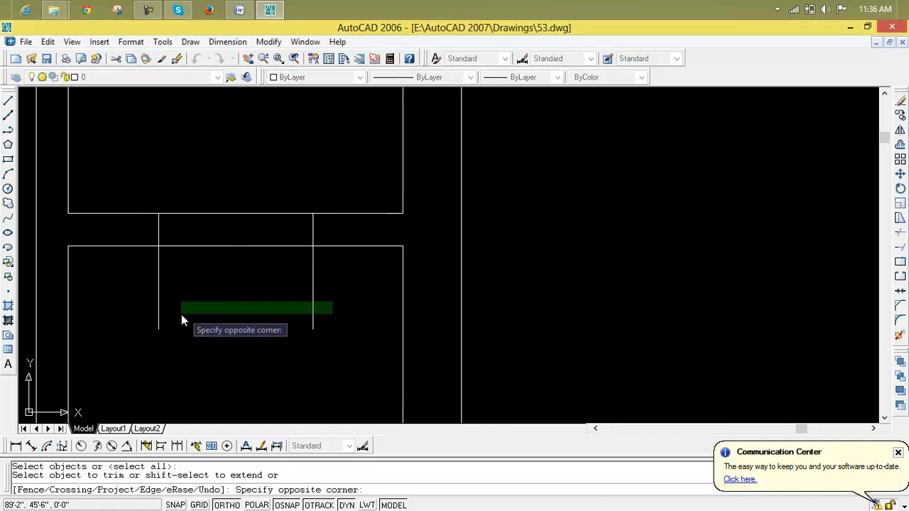
left_click(139, 320)
key("Escape")
key("Escape")
- Draw a horizontal centre line between the midpoints of the upper-right window's two short end lines
scroll(147, 245, "up", 1)
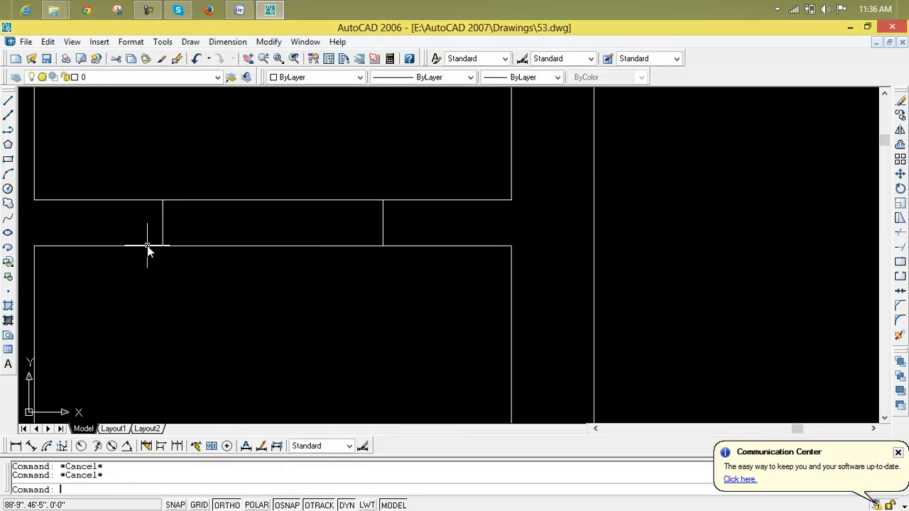
type("l")
key("Return")
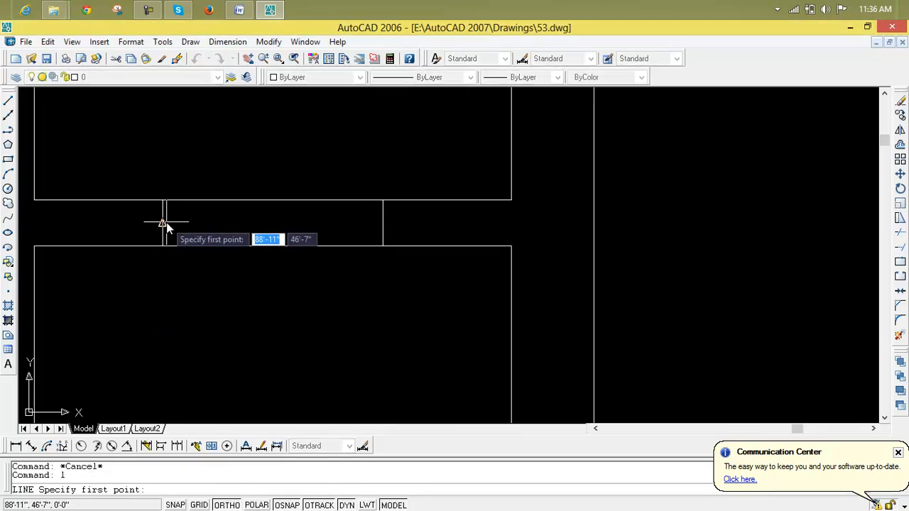
left_click(163, 226)
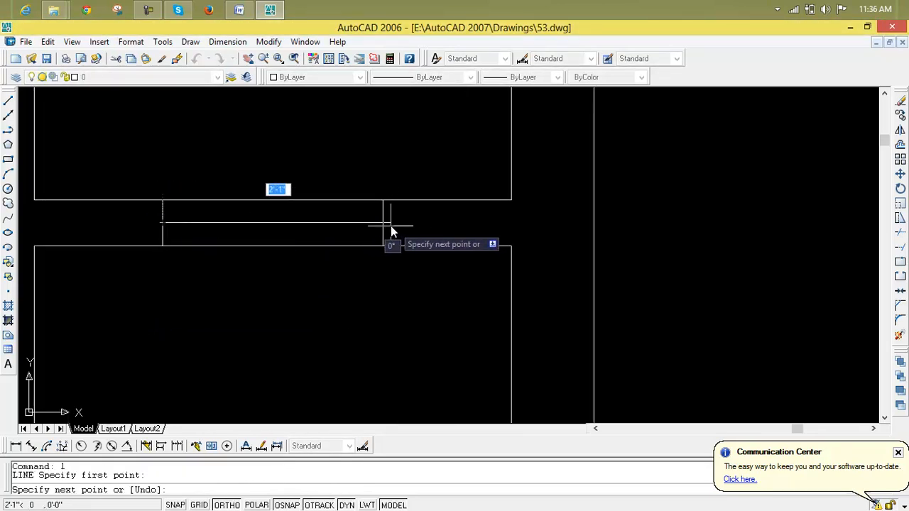
left_click(385, 226)
key("Escape")
key("Escape")
- Offset the horizontal centre line of the upper-right open-to-bath window 1" to both sides
scroll(379, 179, "up", 3)
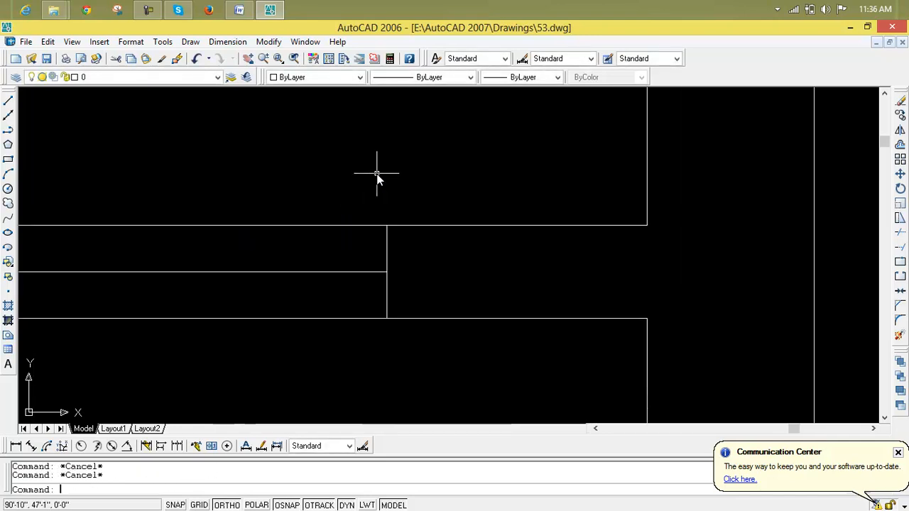
type("o")
key("Return")
type("1")
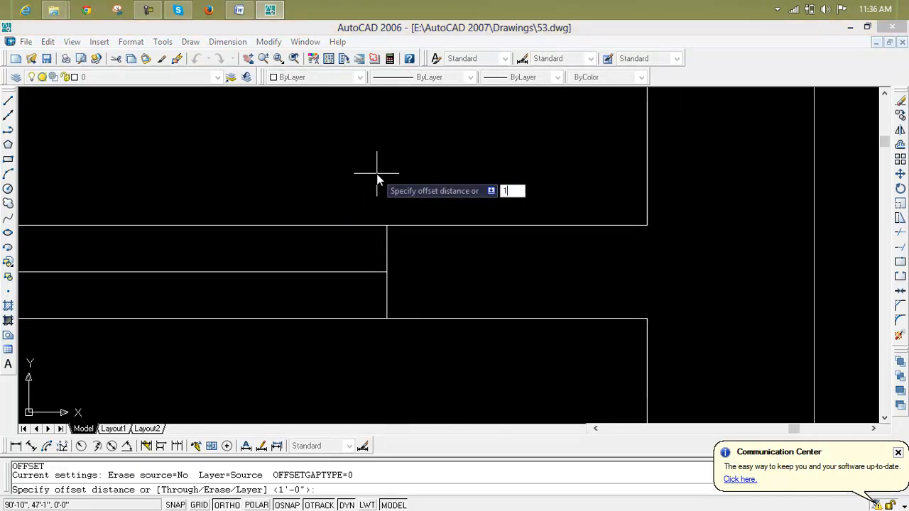
key("Return")
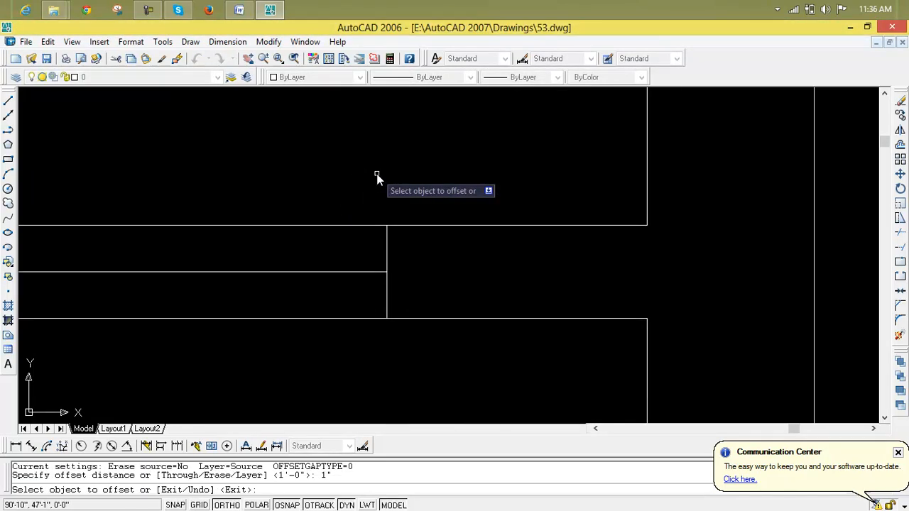
left_click(319, 271)
left_click(322, 260)
left_click(319, 272)
left_click(332, 312)
- Draw a horizontal line from the upper-right open area's lower-left corner across the wall into the adjacent bedroom
scroll(332, 312, "down", 5)
middle_click_drag(334, 309, 367, 331)
scroll(389, 237, "up", 2)
middle_click_drag(328, 289, 422, 173)
scroll(232, 229, "down", 3)
middle_click_drag(350, 228, 397, 230)
mouse_move(596, 225)
middle_mouse_down()
mouse_move(908, 211)
mouse_move(640, 245)
middle_mouse_up()
scroll(295, 274, "up", 3)
key("Escape")
type("l")
key("Return")
left_click(429, 251)
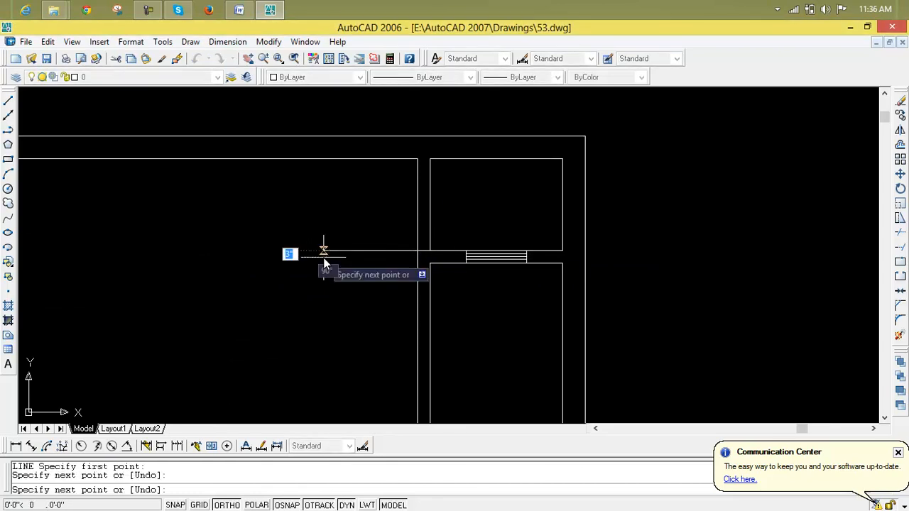
left_click(324, 255)
key("Escape")
key("Escape")
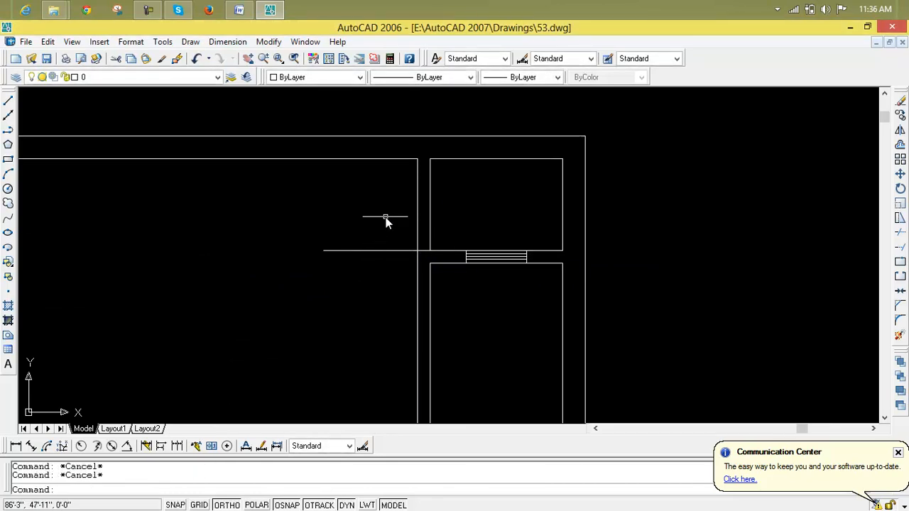
- Draw a horizontal line across the upper end of the wall between the bedroom and the upper-right open area
key("Return")
left_click(376, 163)
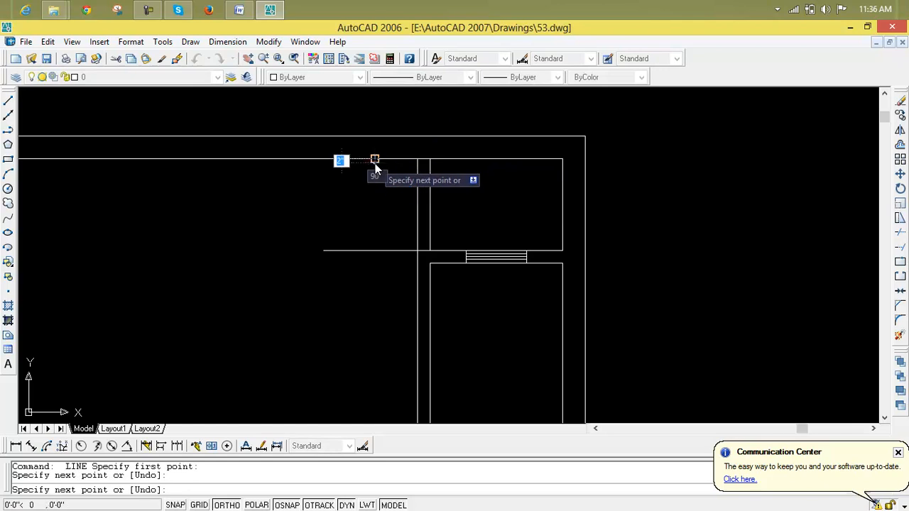
key("Escape")
key("Escape")
- Trim the part of the lower horizontal line that extends past the wall into the bedroom
type("tr")
key("Return")
key("Return")
left_click(371, 251)
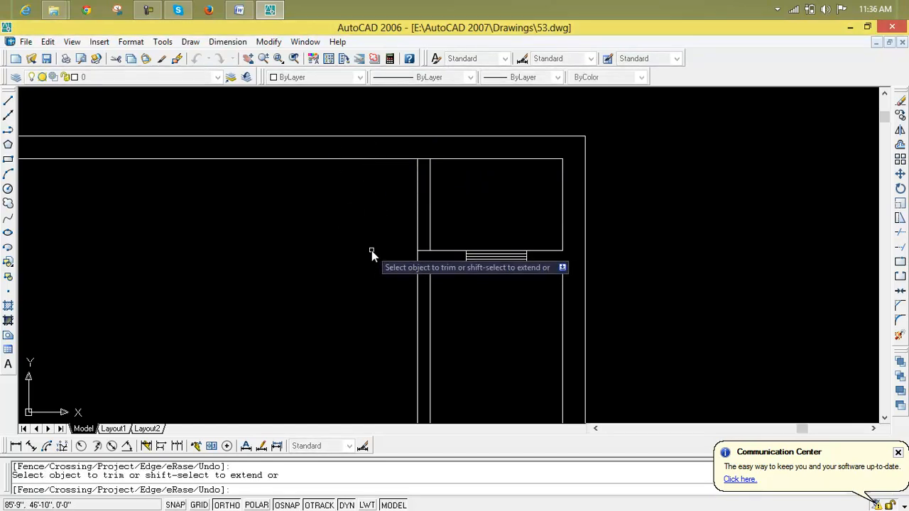
key("Escape")
- Draw a vertical centre line inside the bedroom-to-open wall, from the midpoint of its lower end line to its upper end
scroll(422, 249, "up", 5)
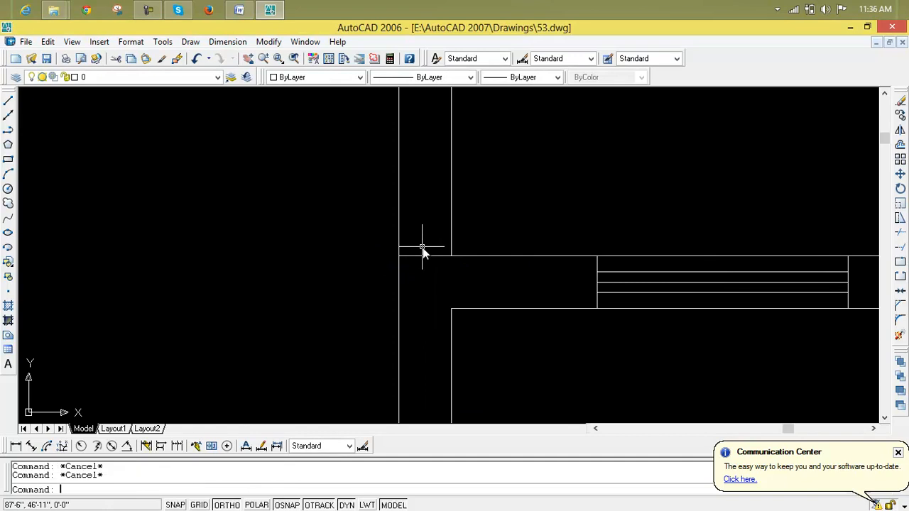
type("l")
key("Return")
left_click(427, 259)
scroll(405, 176, "down", 5)
middle_click_drag(405, 176, 410, 224)
middle_click_drag(415, 151, 416, 149)
key("Escape")
key("Escape")
- Offset the wall's vertical centre line in 1" increments to make two parallel window lines on each side
scroll(435, 191, "up", 4)
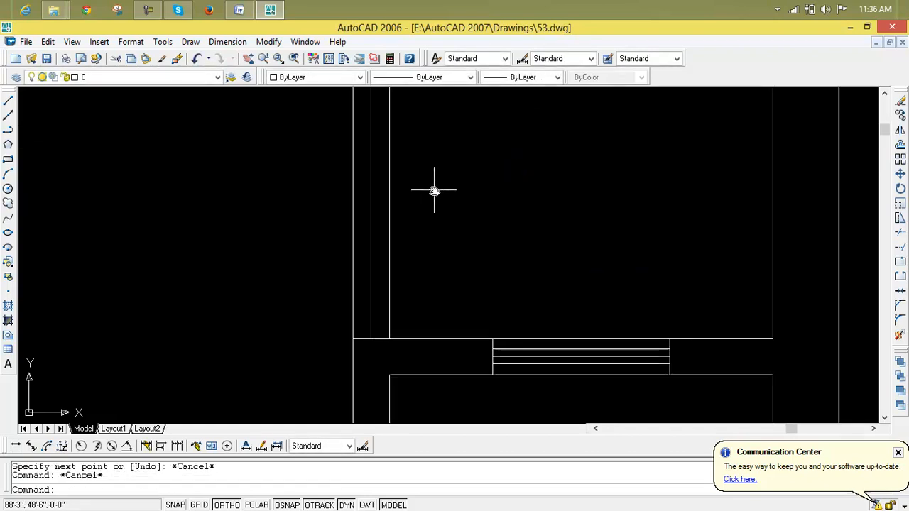
type("o")
key("Return")
type("1")
key("Return")
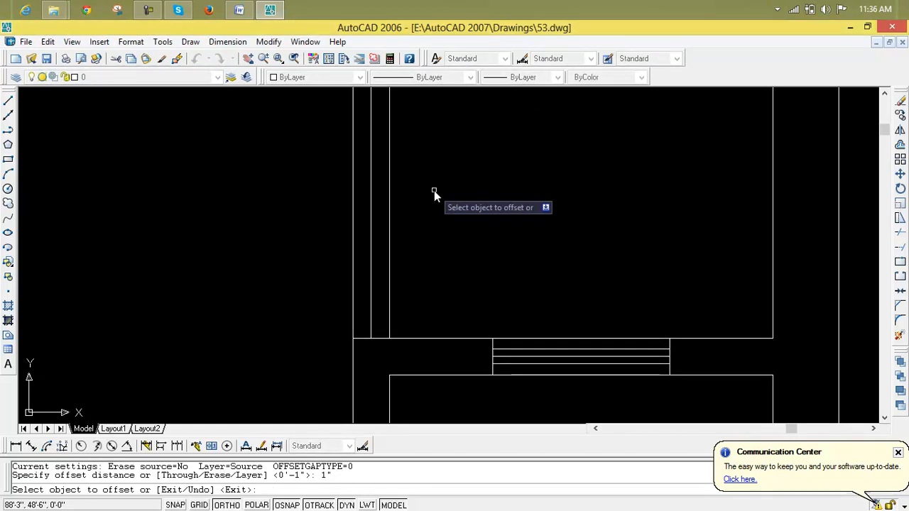
left_click(371, 229)
left_click(374, 232)
left_click(377, 239)
left_click(387, 245)
left_click(371, 248)
left_click(363, 248)
left_click(364, 250)
left_click(353, 249)
- Examine the original plan's windows around the lower open area beside the kitchen and find the matching walls in the redrawn plan
scroll(377, 291, "down", 4)
scroll(376, 291, "down", 5)
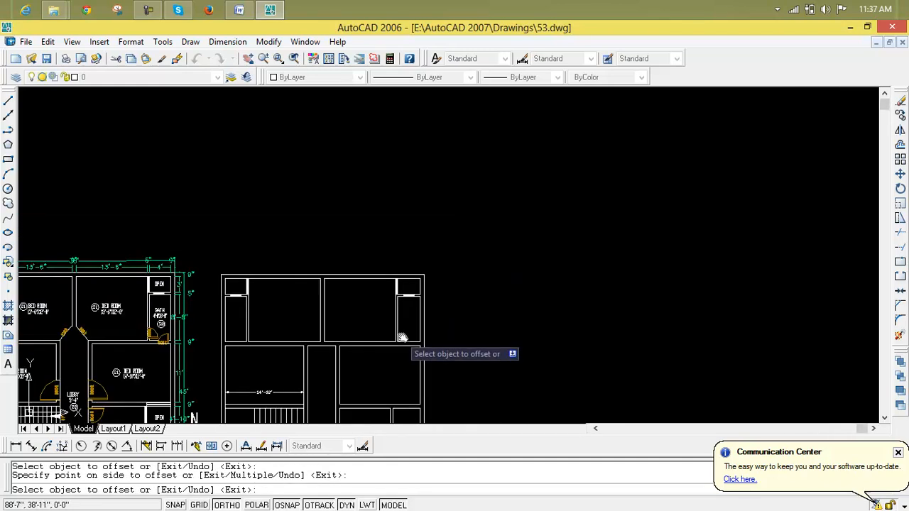
middle_click_drag(332, 321, 574, 204)
scroll(248, 232, "up", 2)
scroll(232, 202, "up", 1)
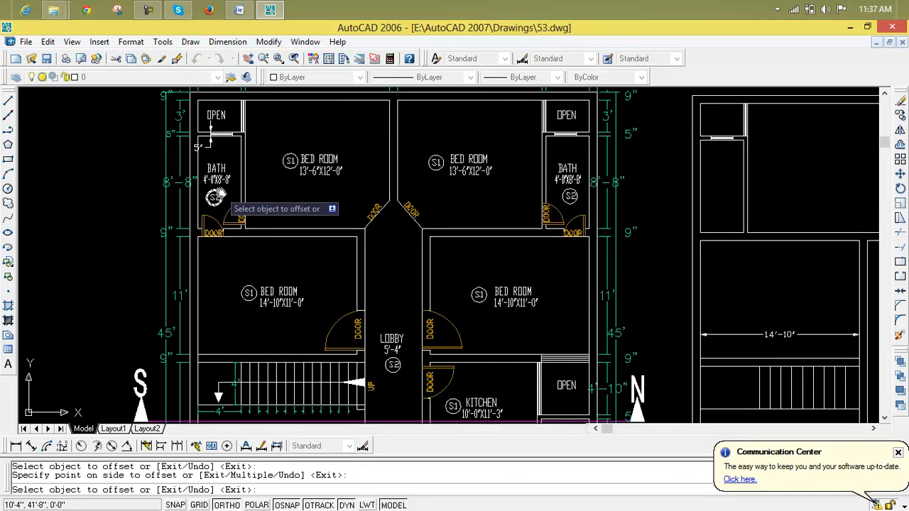
scroll(231, 201, "up", 1)
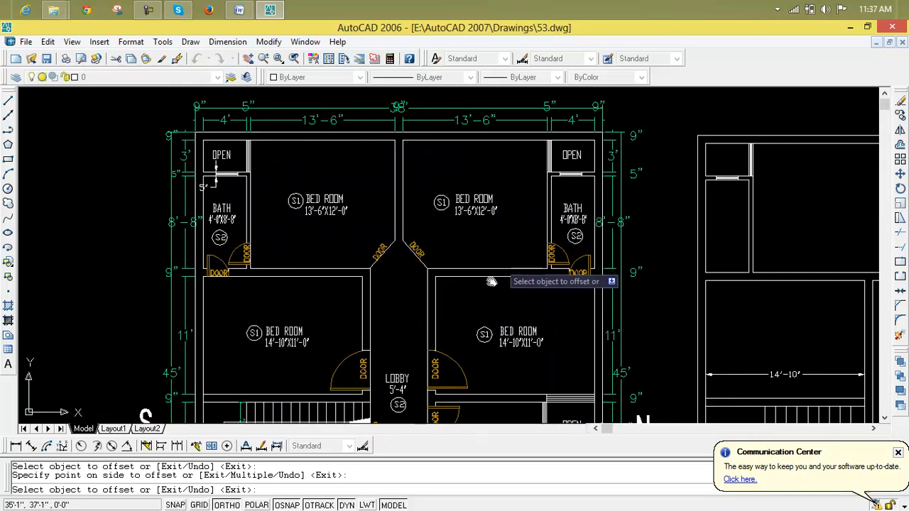
scroll(471, 319, "down", 2)
middle_click_drag(471, 319, 420, 147)
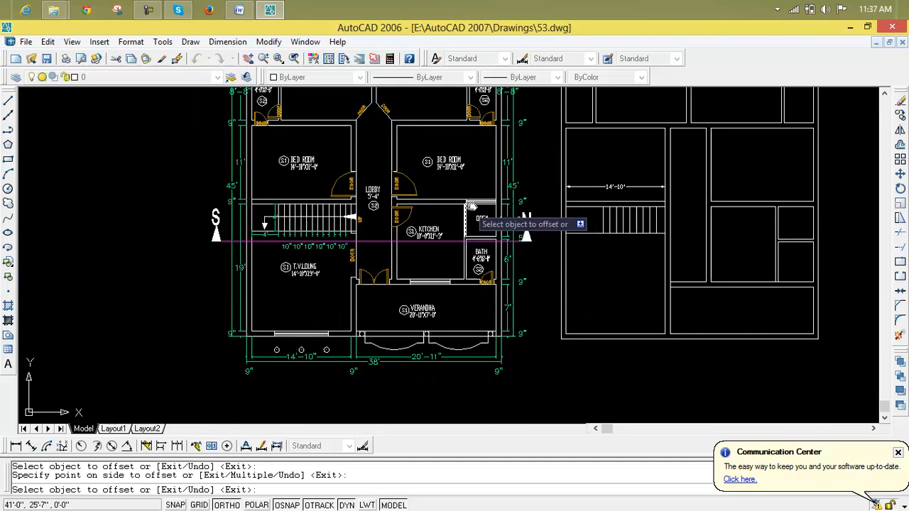
middle_click_drag(518, 198, 264, 218)
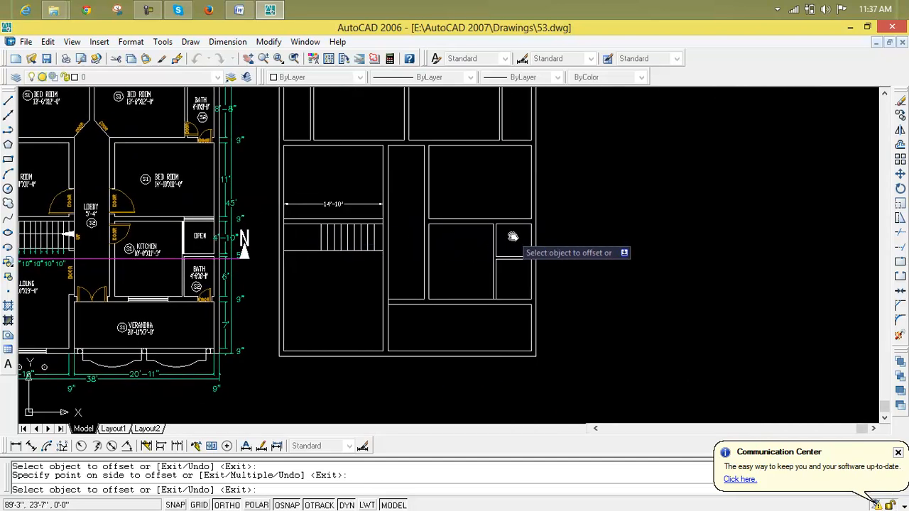
scroll(192, 236, "up", 6)
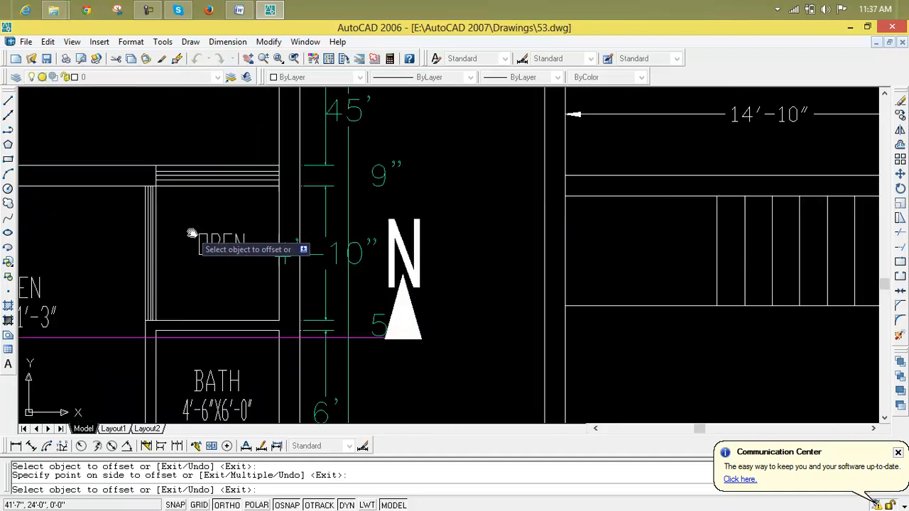
scroll(191, 232, "down", 4)
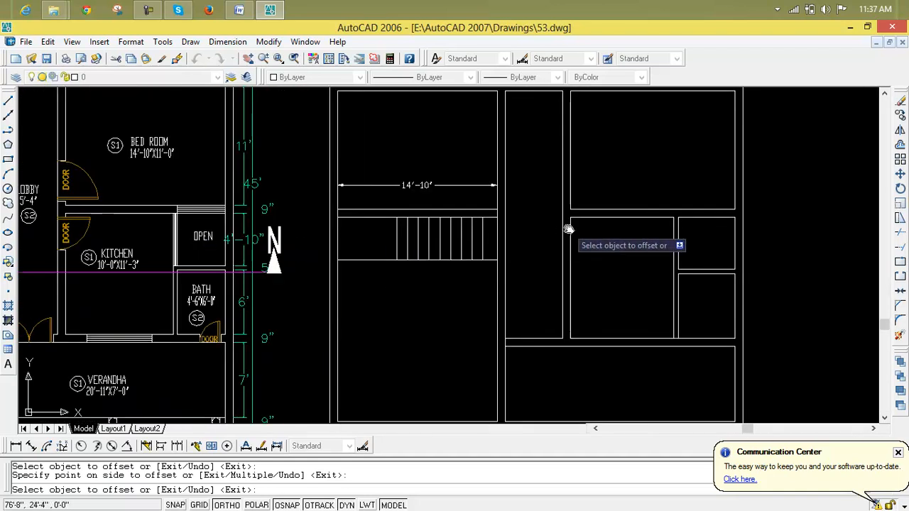
- Draw short horizontal lines across the kitchen-to-open wall from the lower open area's upper and lower kitchen-side corners
middle_click_drag(694, 237, 601, 244)
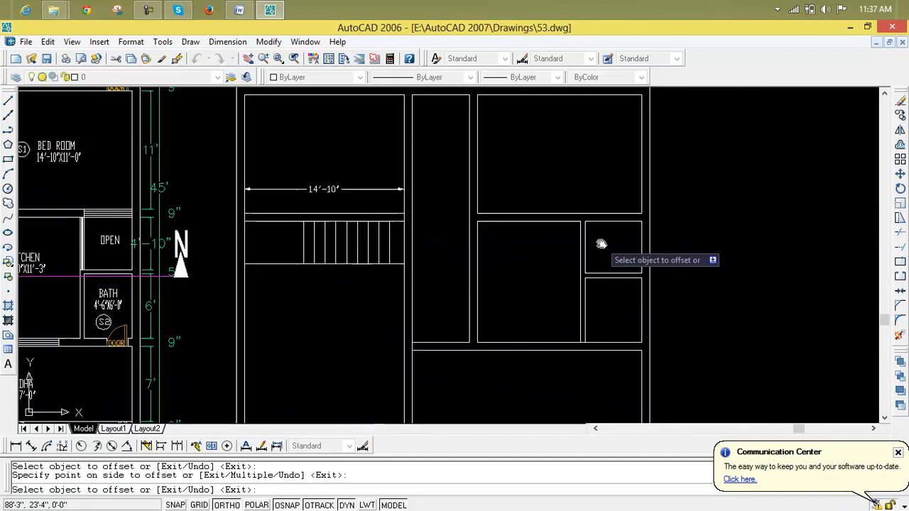
scroll(601, 243, "up", 5)
key("Escape")
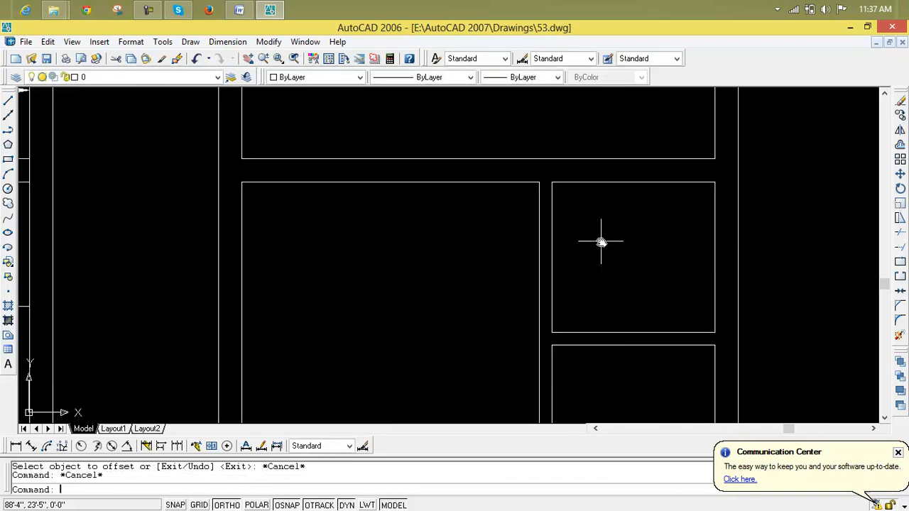
type("l")
key("Return")
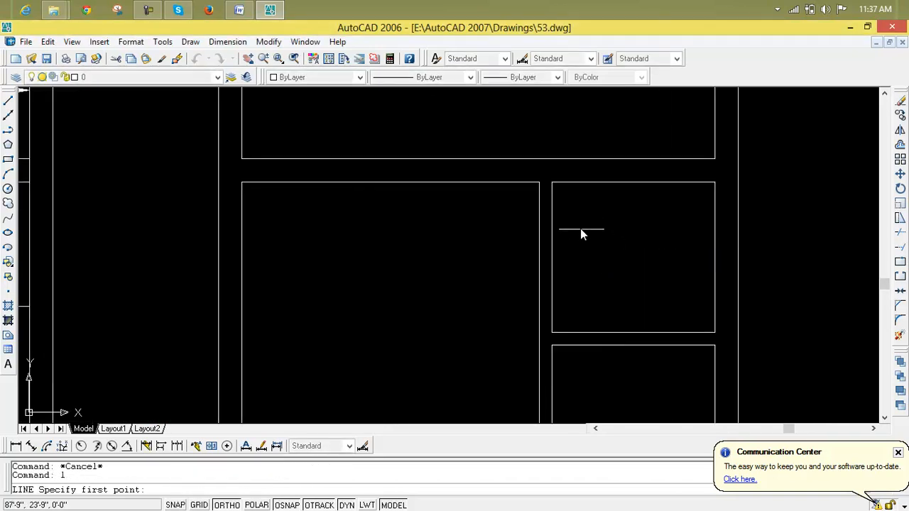
left_click(552, 182)
left_click(505, 186)
key("Return")
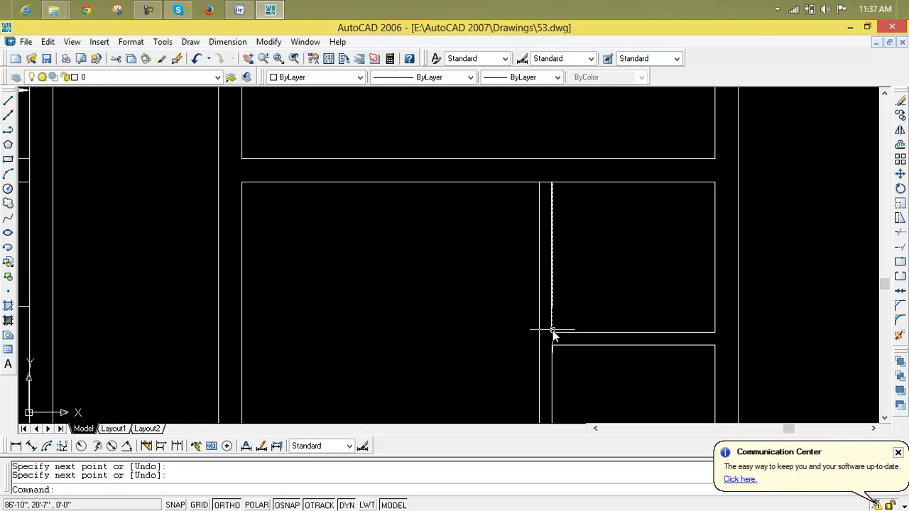
key("Return")
left_click(552, 334)
left_click(484, 340)
key("Return")
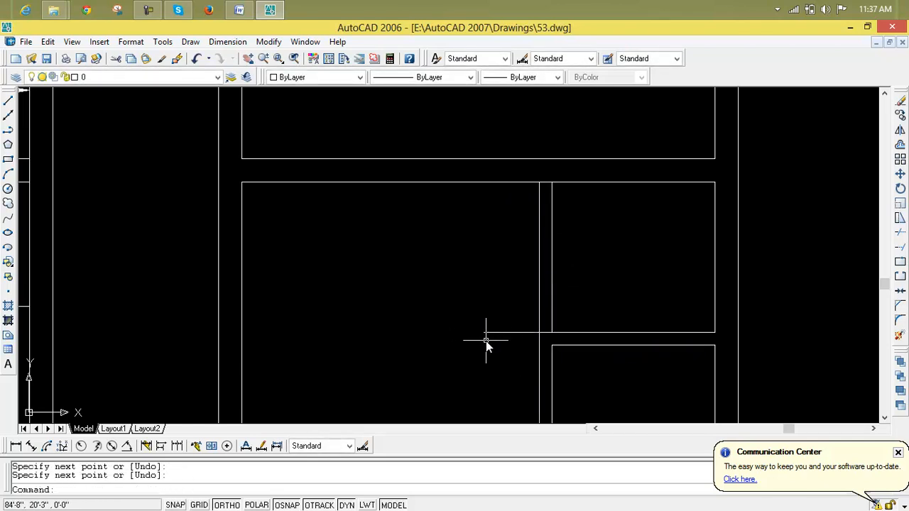
- Trim the part of the wall's lower end line that extends into the kitchen
key("Escape")
type("tr")
key("Return")
key("Return")
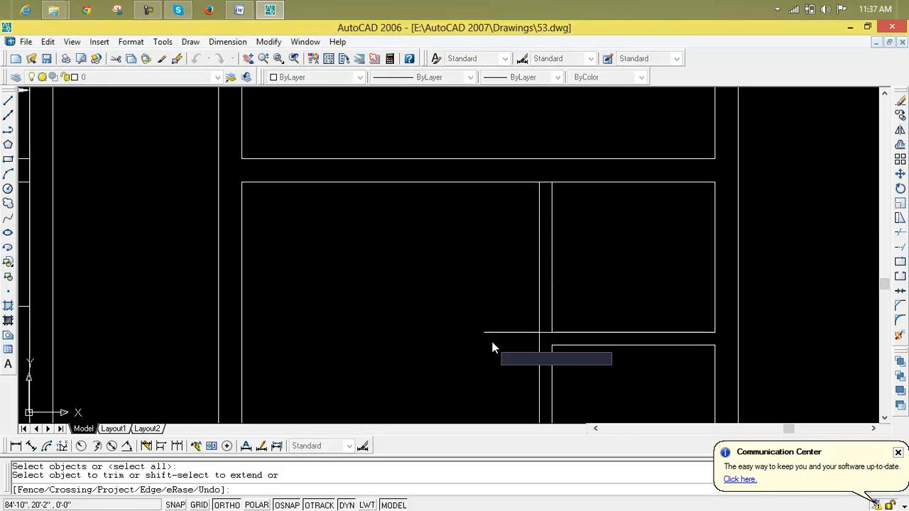
left_click(502, 333)
scroll(515, 346, "down", 3)
mouse_move(521, 339)
middle_mouse_down()
mouse_move(765, 293)
mouse_move(618, 329)
middle_mouse_up()
key("Return")
key("Return")
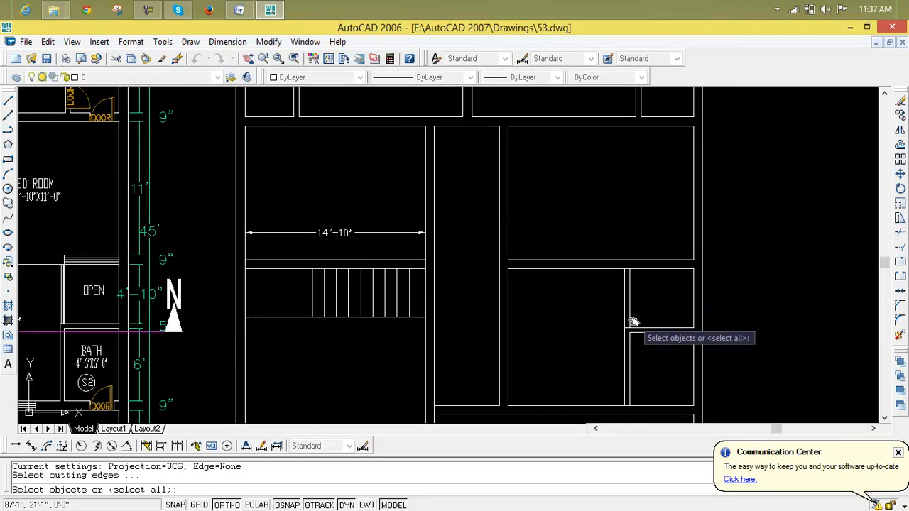
scroll(636, 268, "up", 3)
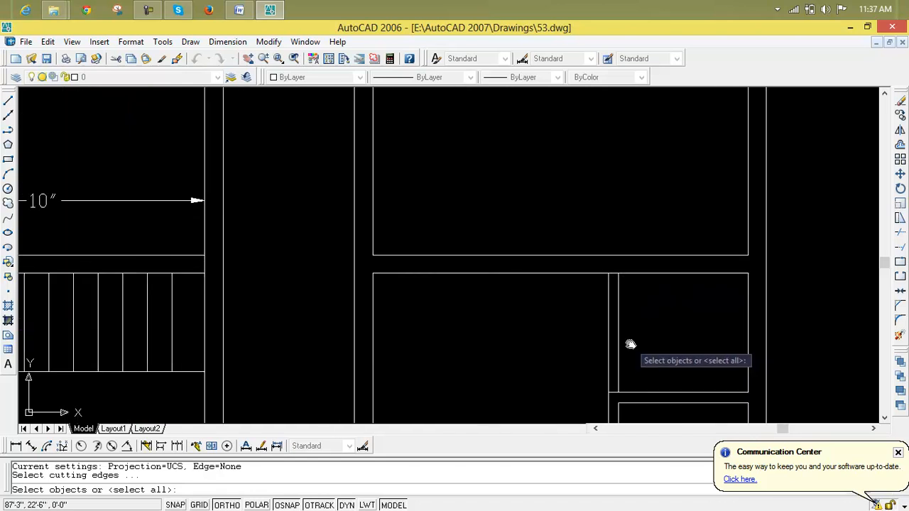
scroll(629, 345, "up", 2)
key("Escape")
key("Escape")
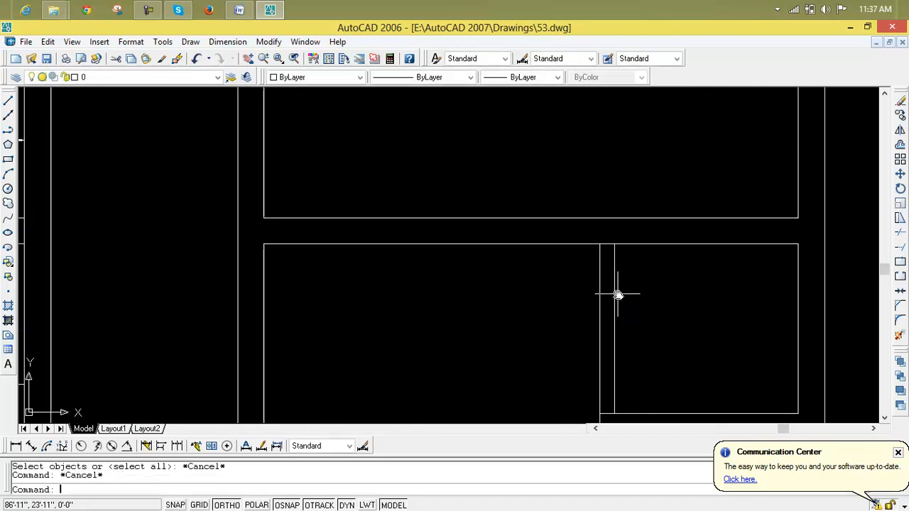
- Draw a vertical line up from the open area's upper kitchen-side corner, across the wall shared with the bedroom above
type("l")
key("Return")
left_click(614, 244)
key("Return")
- Try a line from the vertical line's upper end to the open area's outer upper corner, and erase it
key("Return")
key("Return")
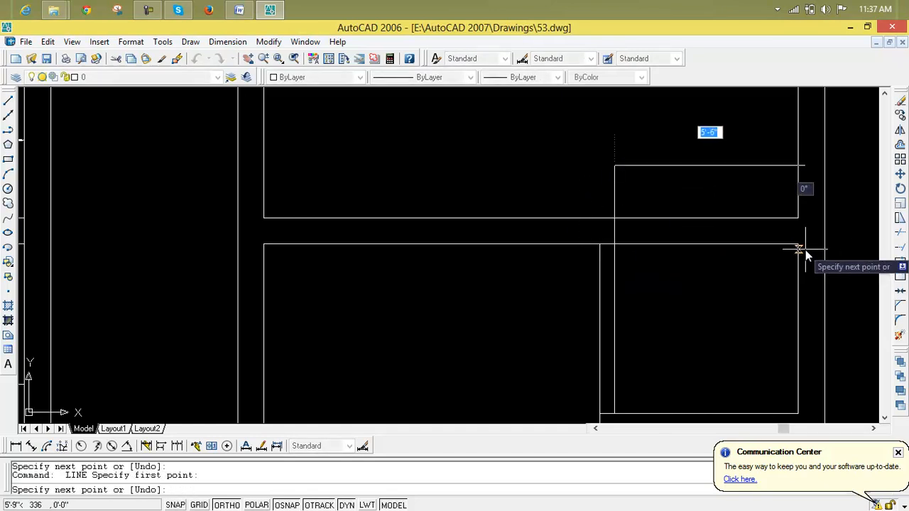
left_click(799, 245)
key("Escape")
key("Escape")
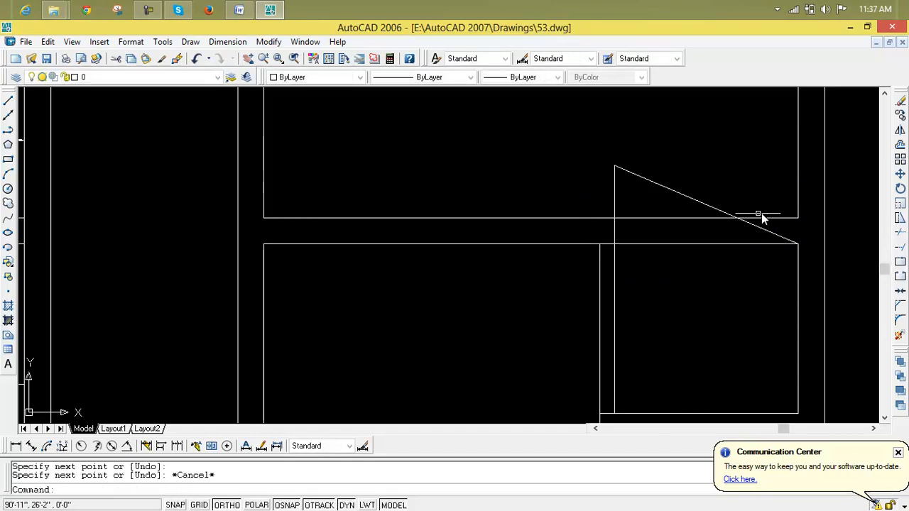
left_click(710, 209)
key("Delete")
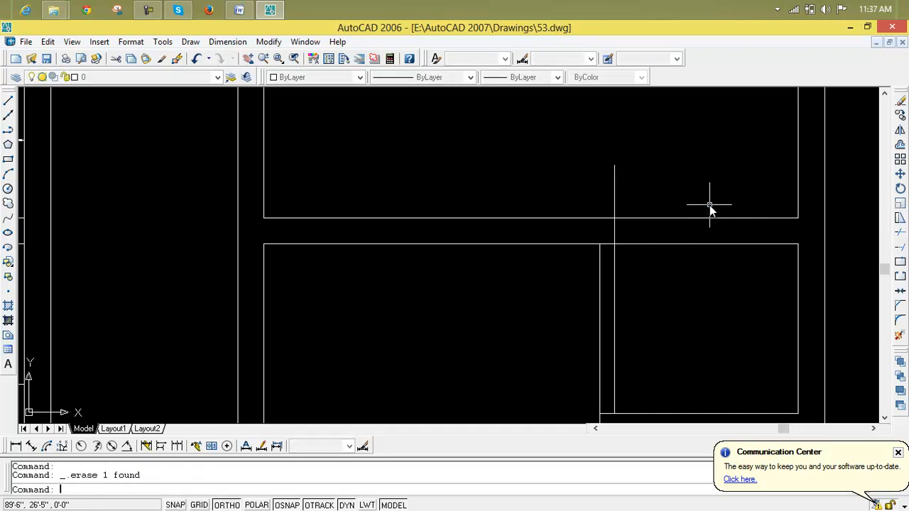
key("Return")
key("Return")
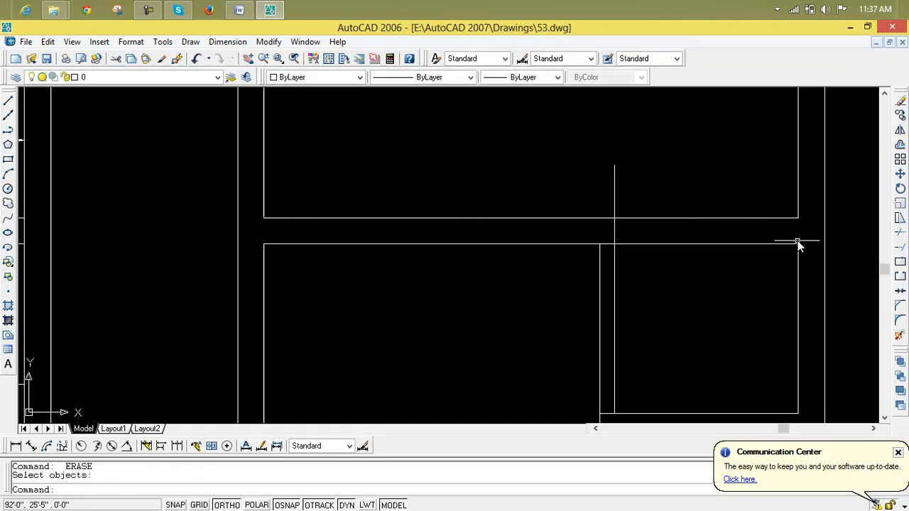
type("l")
key("Return")
left_click(797, 245)
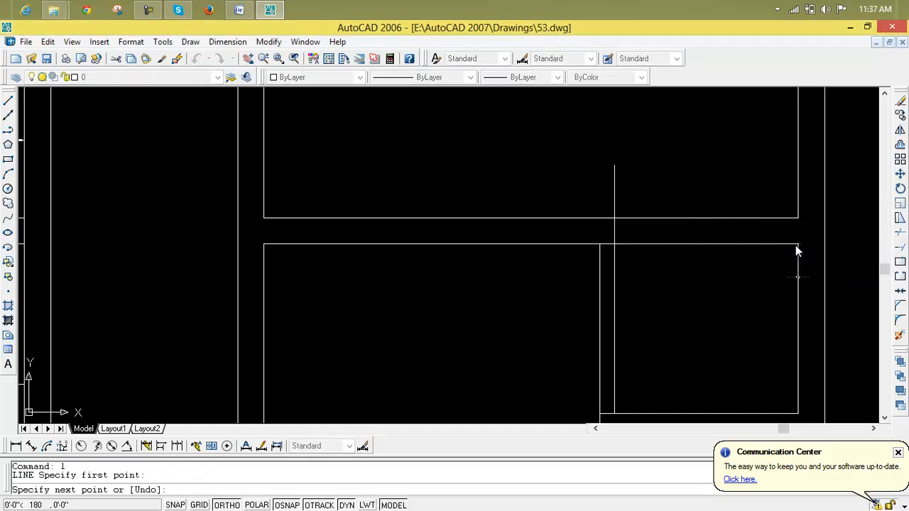
key("Return")
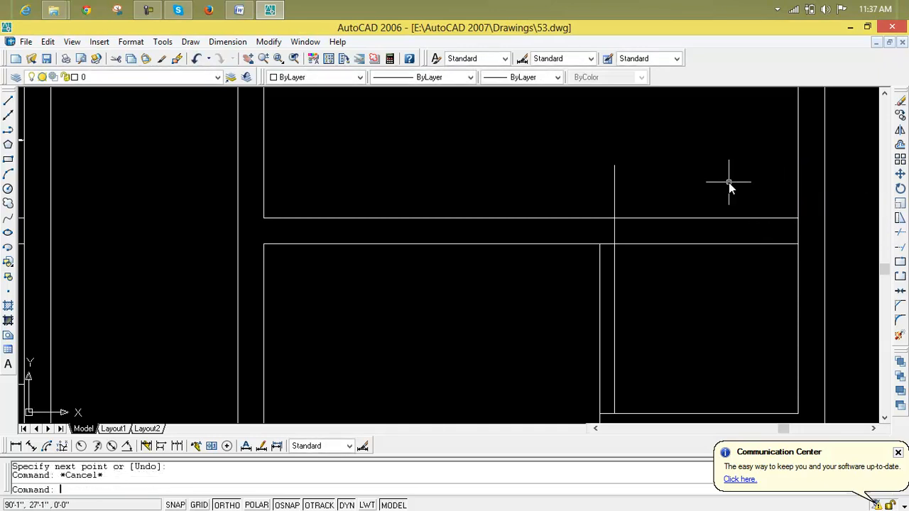
- Trim the part of the vertical line that extends past the wall into the bedroom above
type("tr")
key("Return")
key("Return")
left_click(670, 192)
left_click(568, 198)
scroll(569, 199, "down", 2)
key("Escape")
key("Escape")
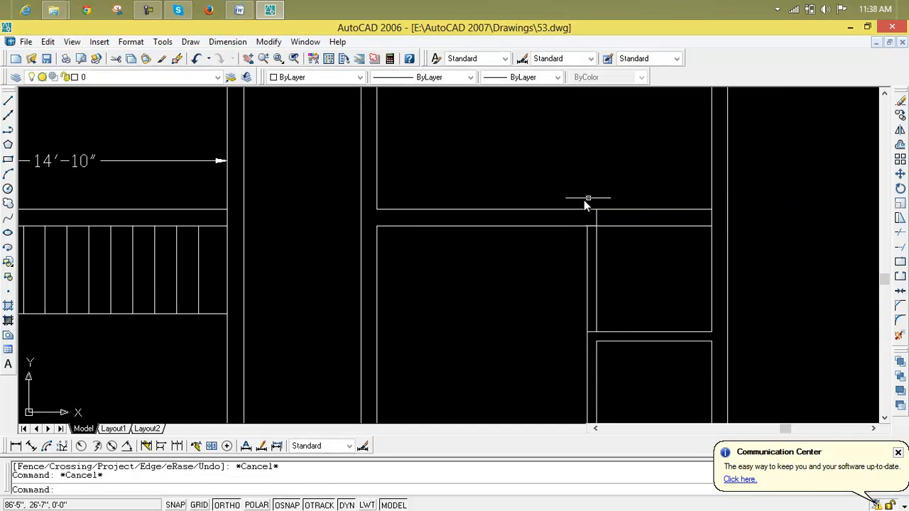
- Draw a horizontal centre line inside the wall above the open area, from the short end line's midpoint to the outer wall
type("l")
key("Return")
scroll(600, 210, "up", 2)
left_click(594, 221)
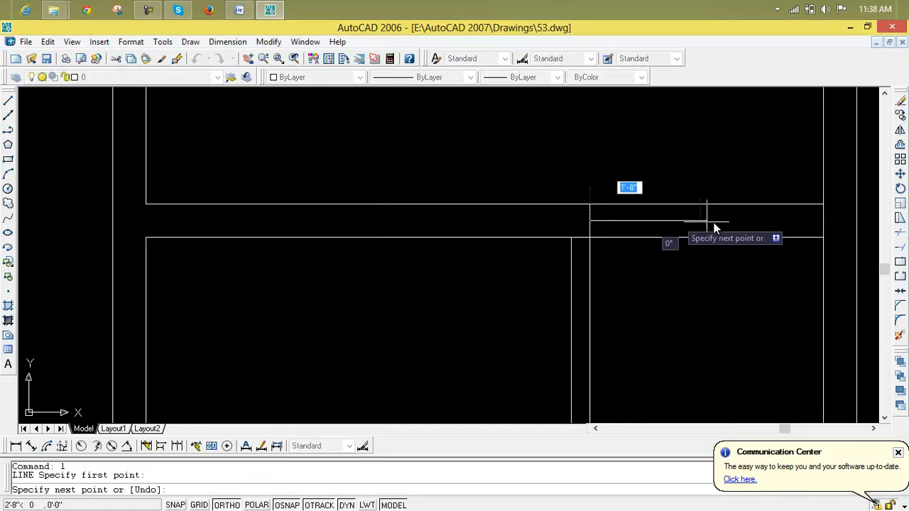
left_click(822, 222)
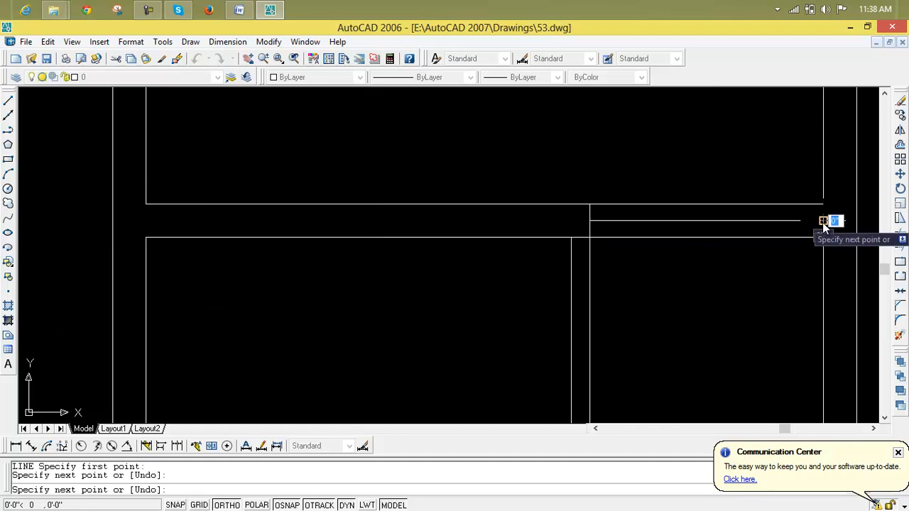
key("Return")
- Draw a vertical centre line inside the kitchen-to-open wall, from the midpoint of its lower end line to its upper end
scroll(700, 277, "down", 2)
scroll(700, 277, "down", 1)
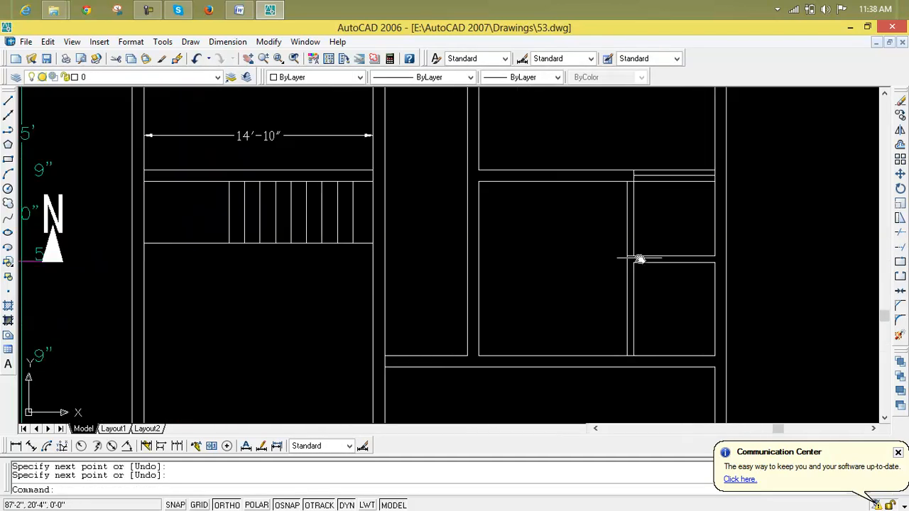
scroll(639, 257, "up", 3)
key("Return")
left_click(612, 255)
scroll(605, 186, "down", 2)
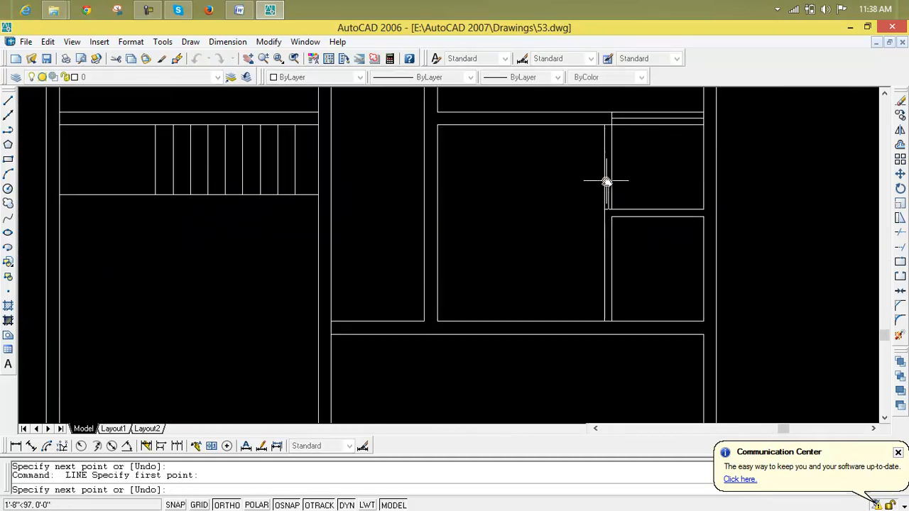
scroll(604, 189, "up", 3)
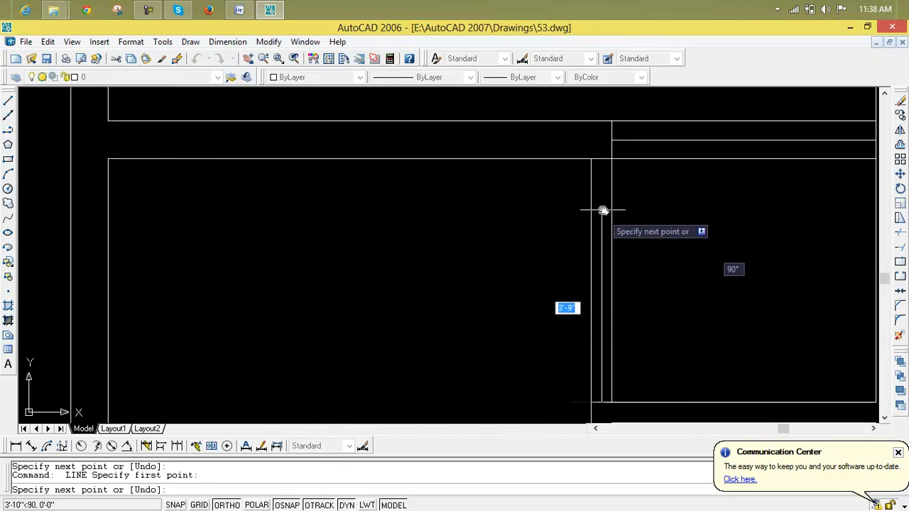
left_click(602, 158)
key("Return")
- Offset the vertical centre line of the kitchen-to-open wall by 1" towards the open area
type("o")
key("Return")
type("1")
key("Return")
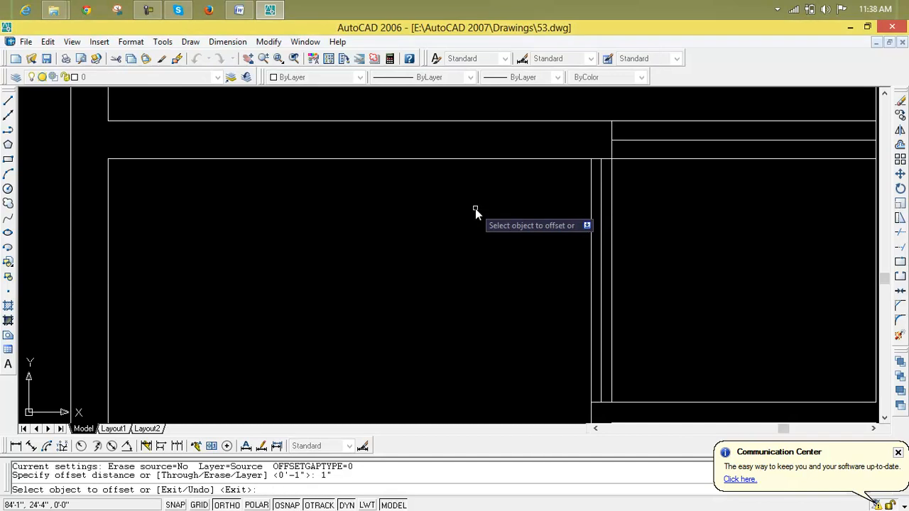
left_click(601, 259)
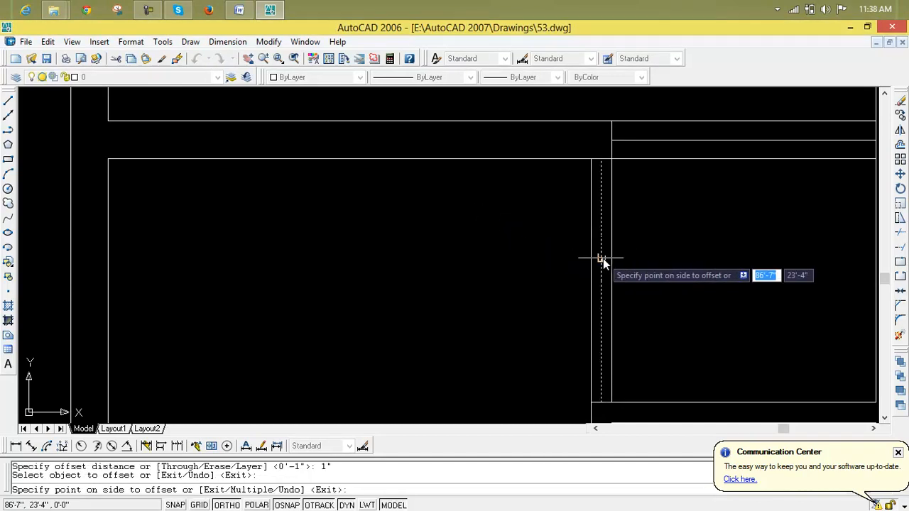
left_click(606, 260)
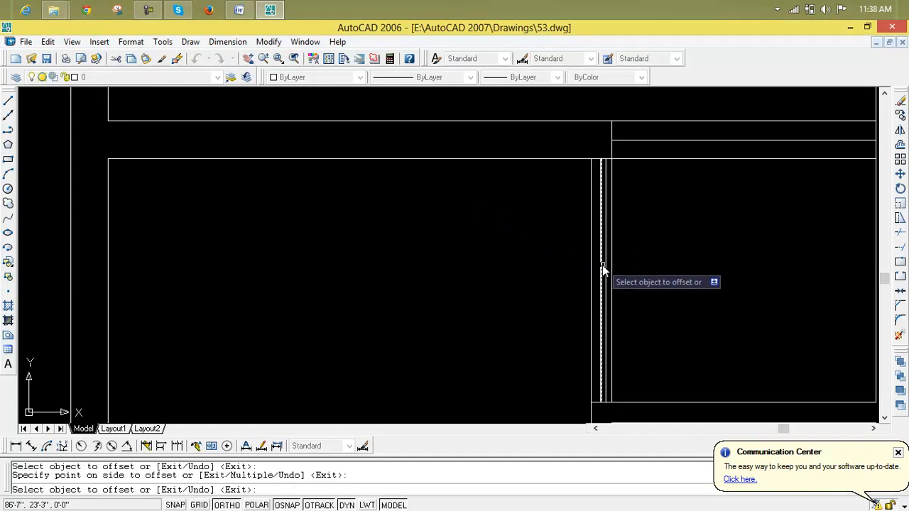
- Offset the horizontal centre line above the open area in 1" increments to both sides to make parallel window lines
left_click(700, 140)
left_click(701, 140)
left_click(701, 137)
left_click(702, 128)
left_click(702, 132)
left_click(702, 126)
left_click(706, 149)
left_click(707, 152)
left_click(706, 148)
left_click(705, 152)
left_click(705, 156)
left_click(703, 162)
scroll(702, 184, "down", 5)
scroll(701, 195, "down", 2)
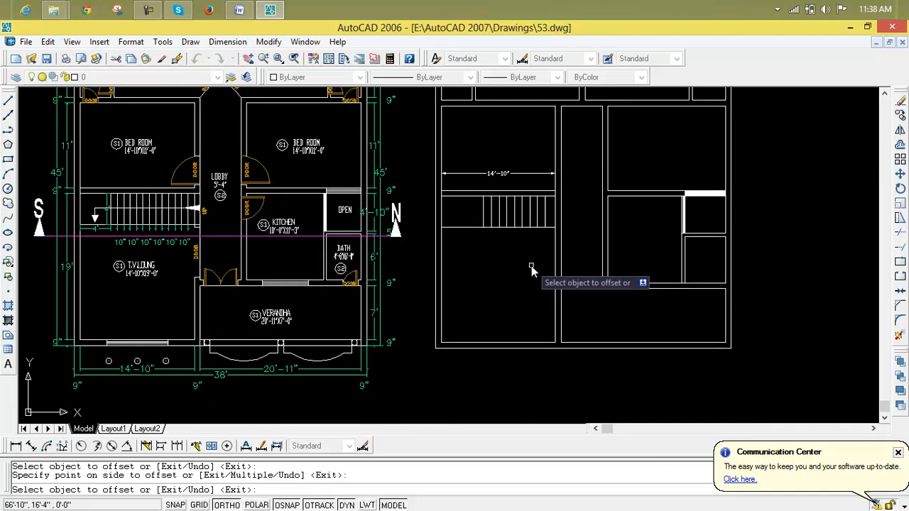
left_click(583, 288)
left_click(593, 282)
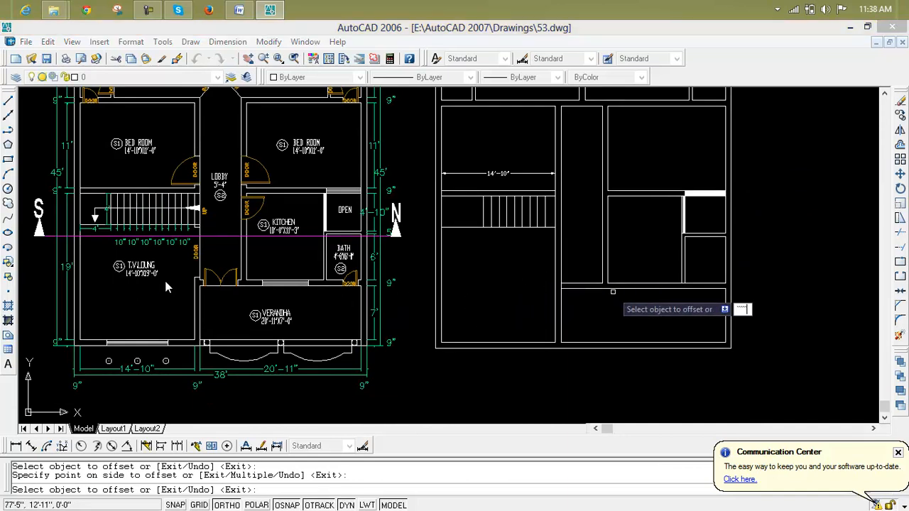
key("Escape")
key("Escape")
- Measure the width of the kitchen window facing the verandha in the original plan with an aligned dimension, and erase the dimension
scroll(256, 297, "up", 5)
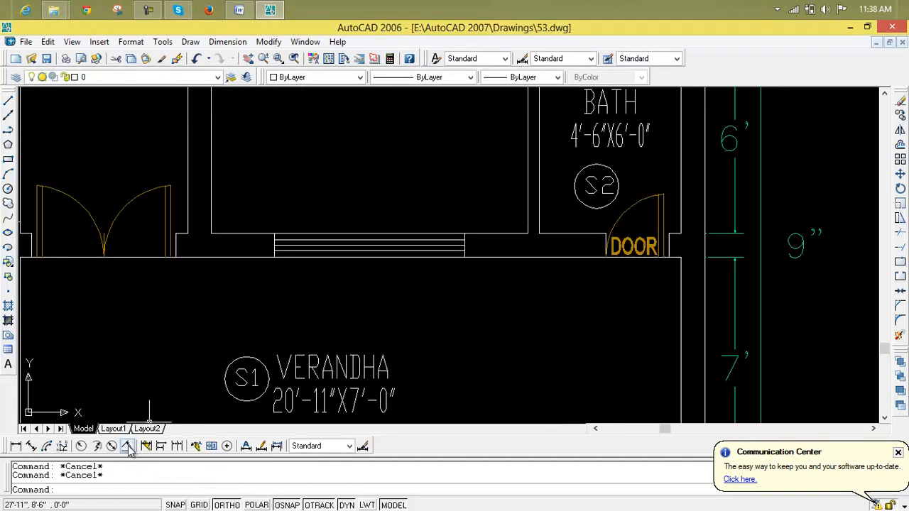
left_click(31, 446)
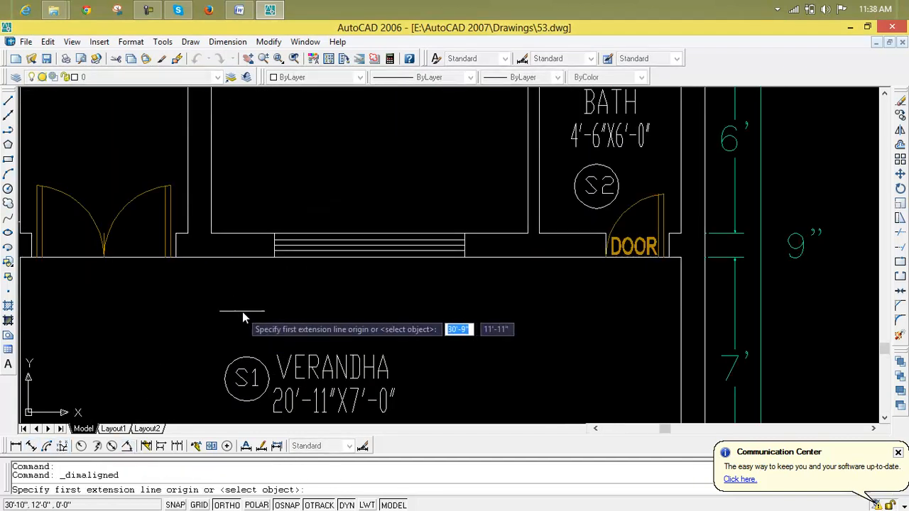
left_click(275, 257)
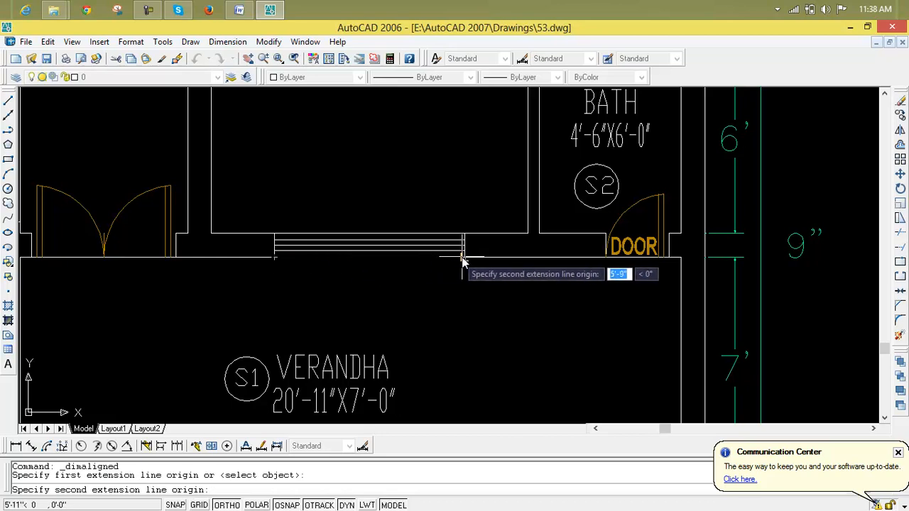
left_click(466, 257)
left_click(490, 301)
key("Escape")
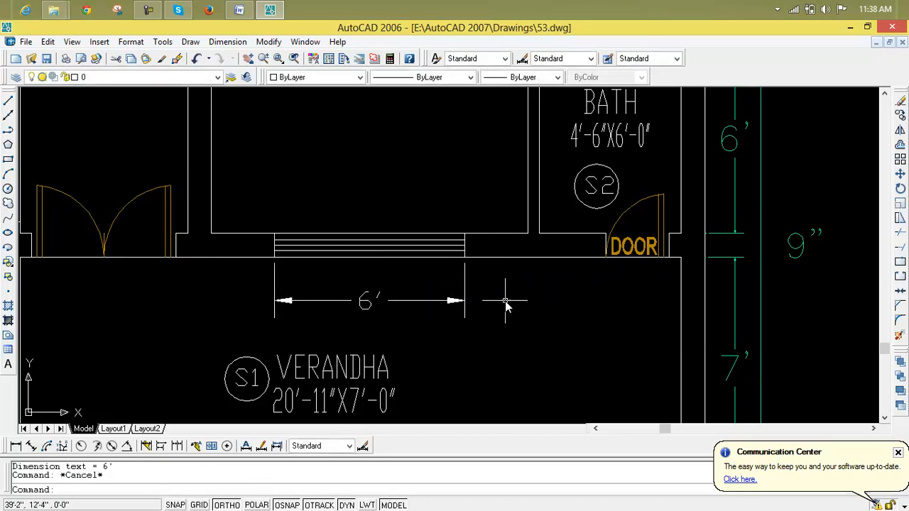
key("Escape")
left_click(483, 300)
left_click(252, 301)
scroll(255, 304, "down", 2)
key("Delete")
scroll(255, 304, "down", 3)
scroll(207, 284, "up", 2)
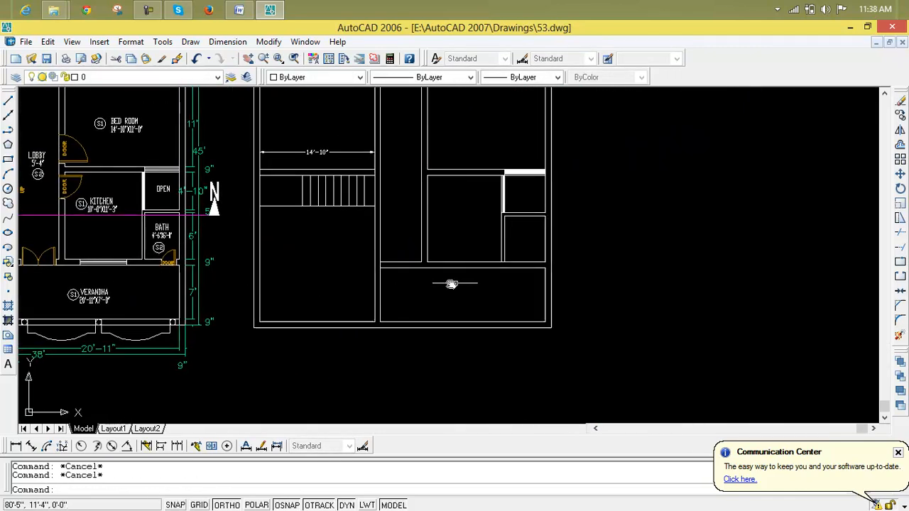
scroll(495, 273, "up", 3)
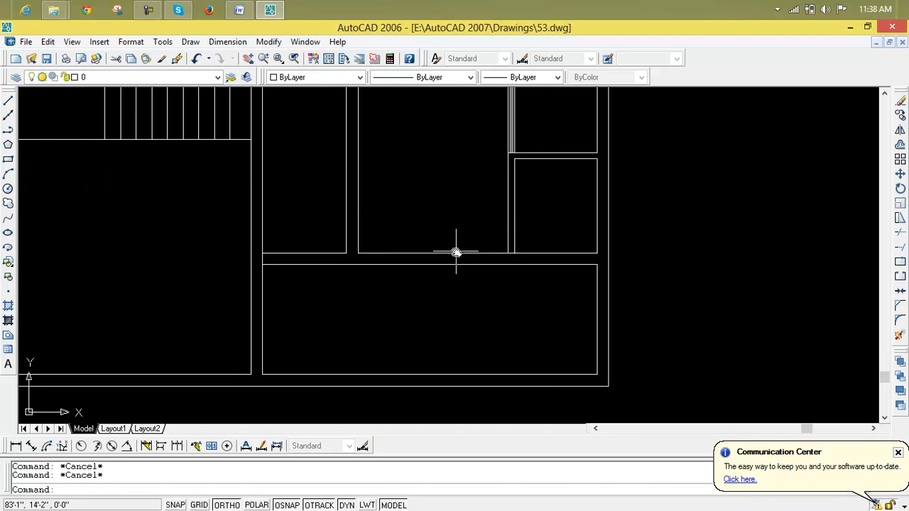
type("l")
key("Return")
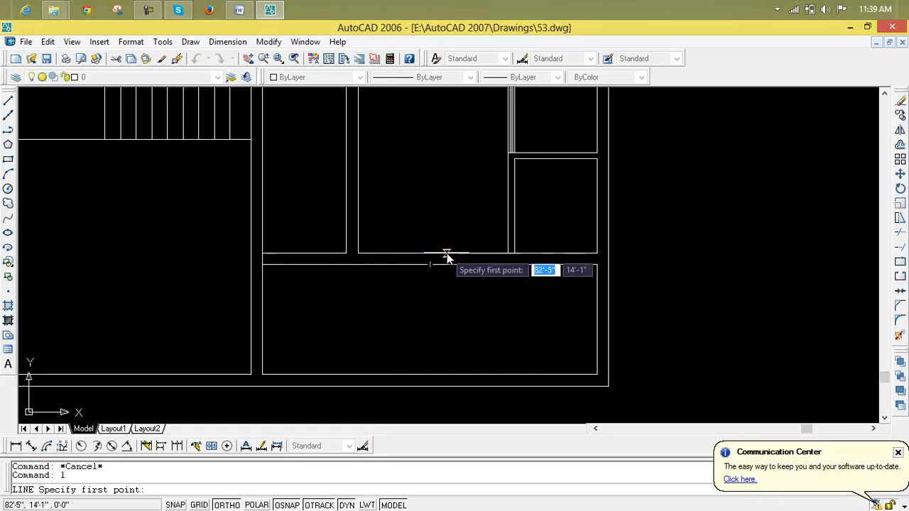
key("Escape")
type("l")
key("Return")
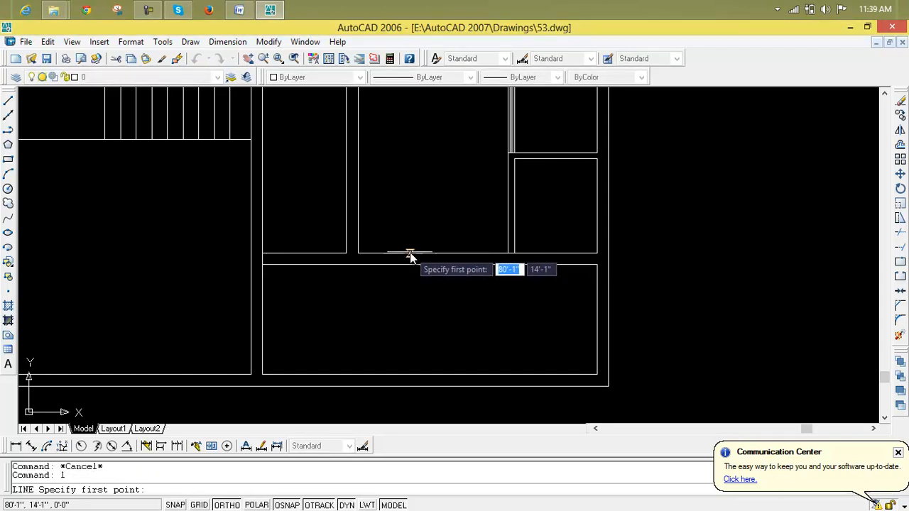
scroll(418, 243, "up", 5)
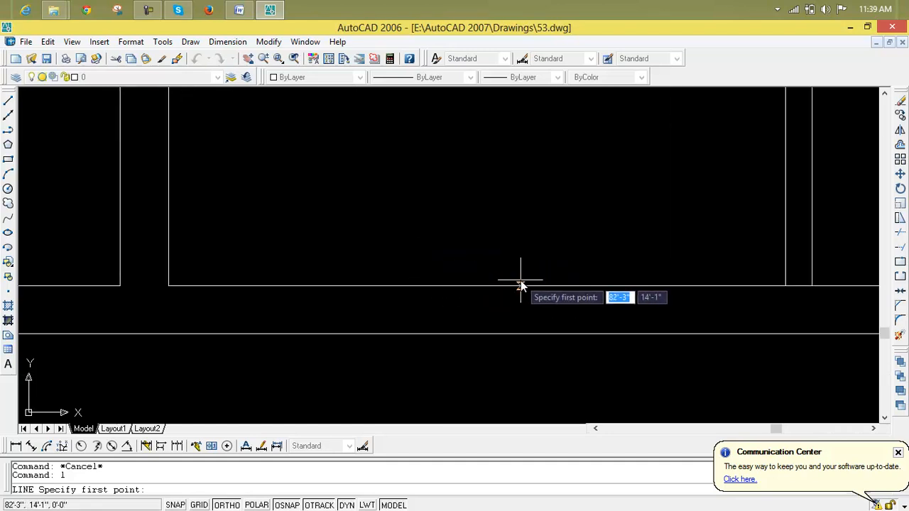
key("Escape")
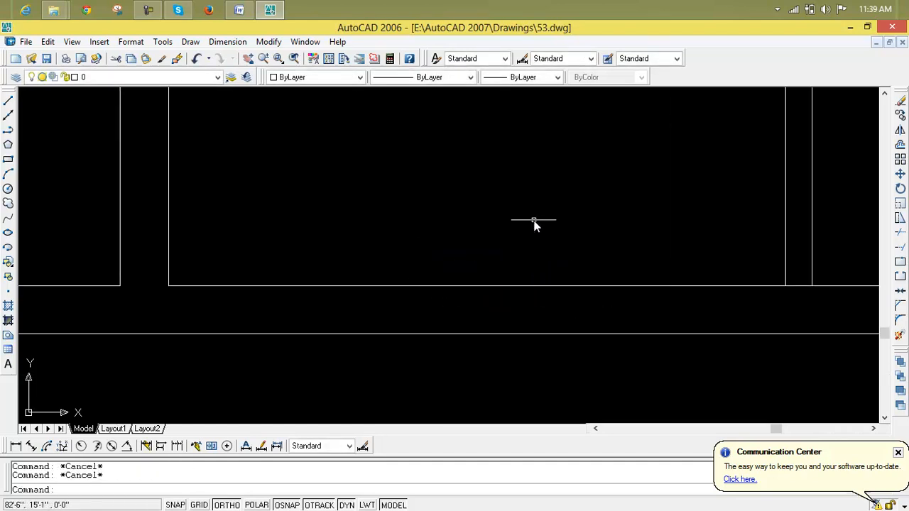
- Check the object snap modes in the drafting settings
right_click(291, 507)
left_click(325, 493)
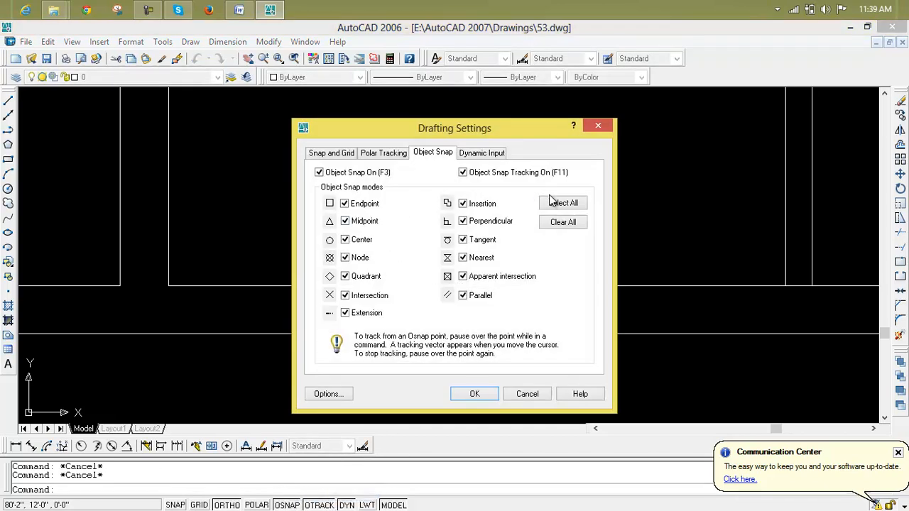
left_click(475, 393)
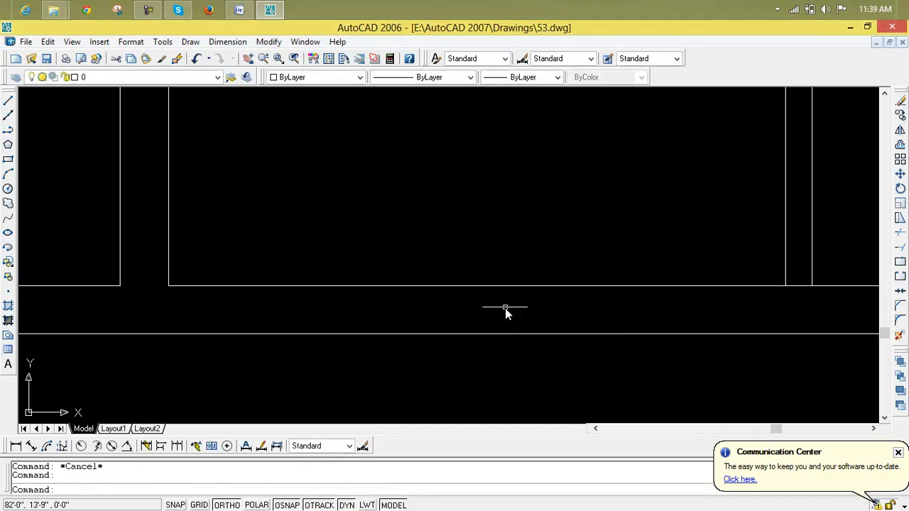
- Draw a line along the kitchen's verandha-side wall line, between the kitchen's two lower corners
scroll(499, 289, "down", 3)
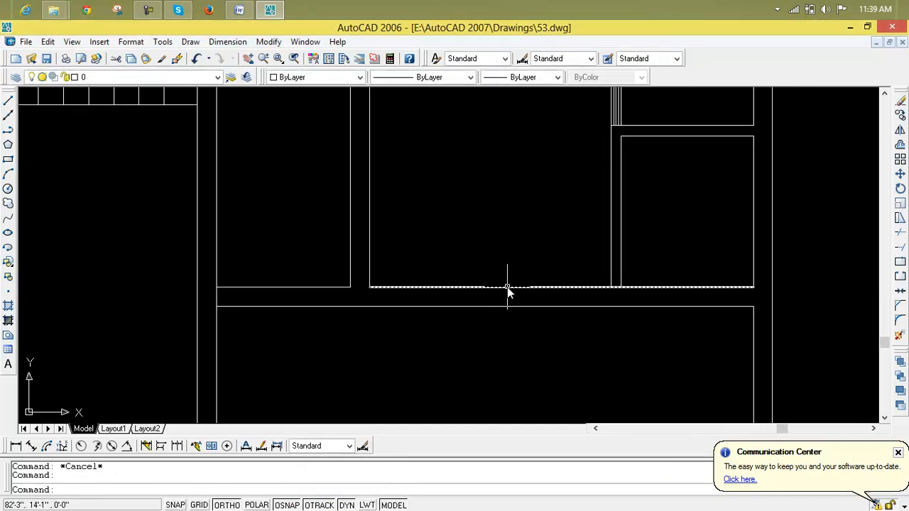
type("l")
key("Return")
left_click(611, 288)
left_click(369, 288)
key("Escape")
key("Escape")
scroll(618, 282, "up", 4)
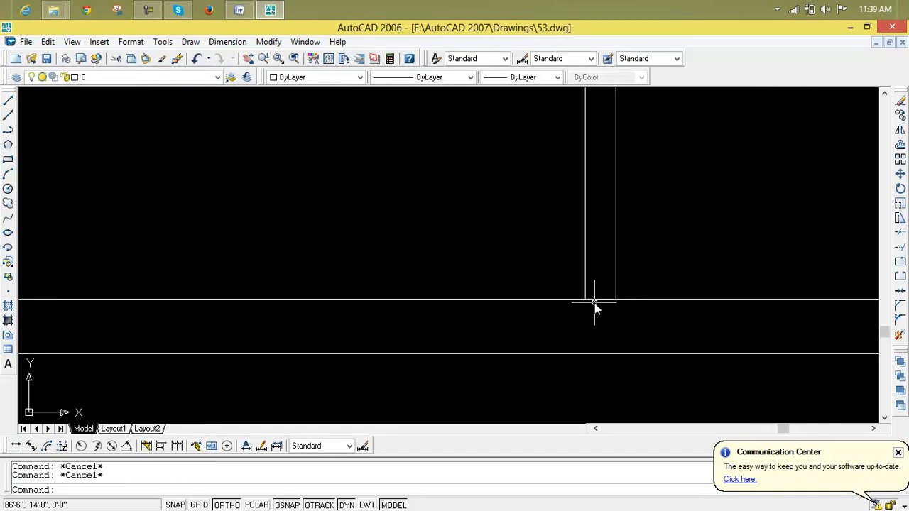
type("tr")
key("Return")
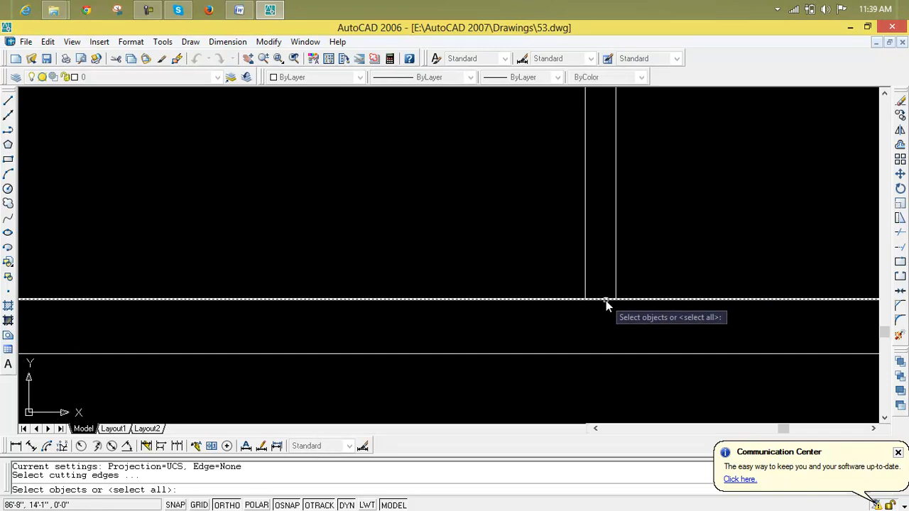
left_click(606, 301)
key("Escape")
key("Escape")
- Trim the wall line across the junction where the kitchen-to-bath partition meets the verandha wall
type("t")
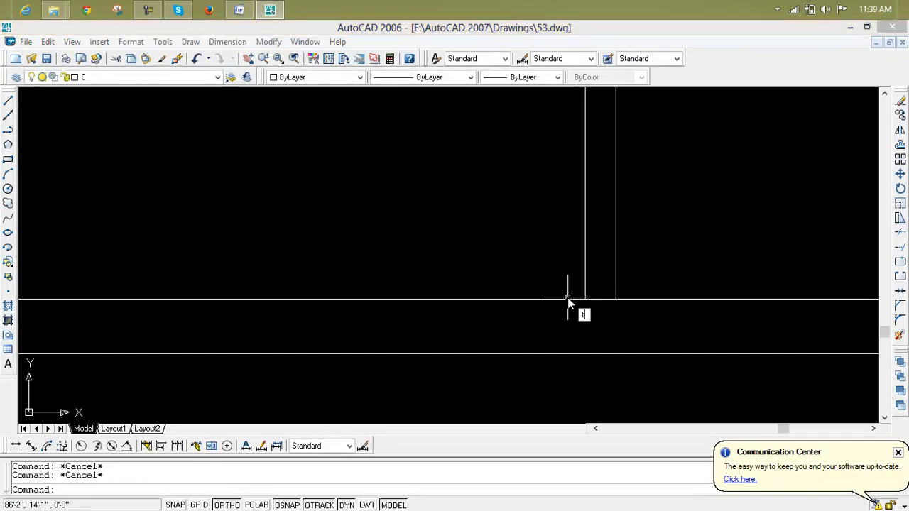
type("r")
key("Return")
key("Return")
left_click(601, 298)
left_click(594, 300)
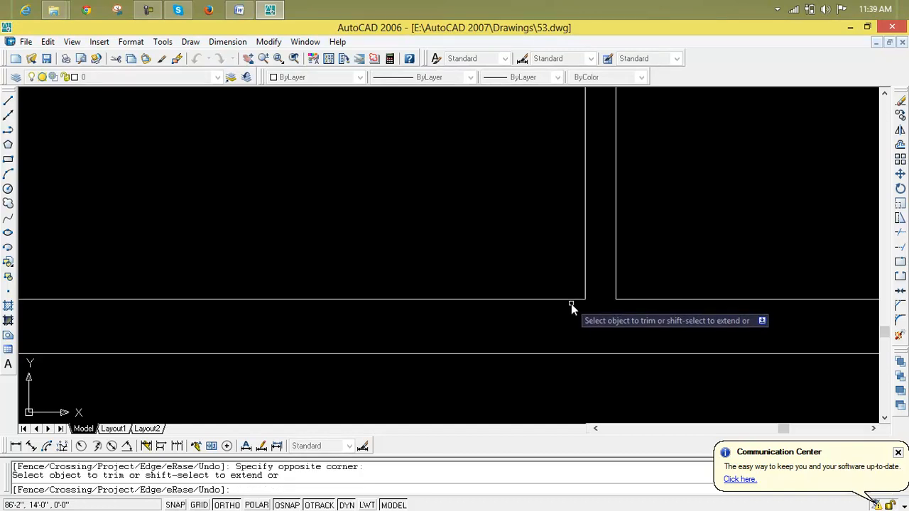
scroll(568, 300, "down", 1)
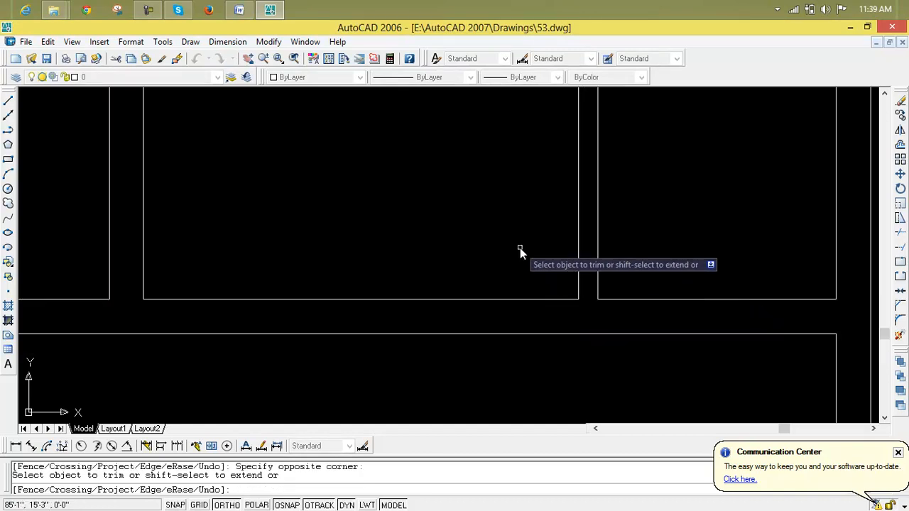
key("Escape")
- Draw a vertical line from the midpoint of the kitchen's lower wall line down across the verandha wall
type("l")
key("Return")
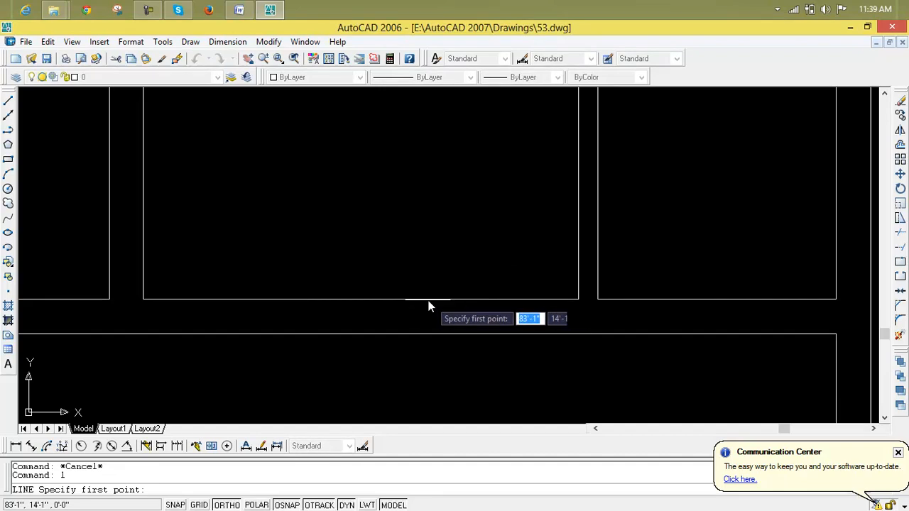
left_click(361, 302)
left_click(368, 390)
key("Escape")
key("Escape")
key("Escape")
- Offset the vertical line on the kitchen-verandha wall by 3' to both sides
type("o")
key("Return")
type("3'")
key("Return")
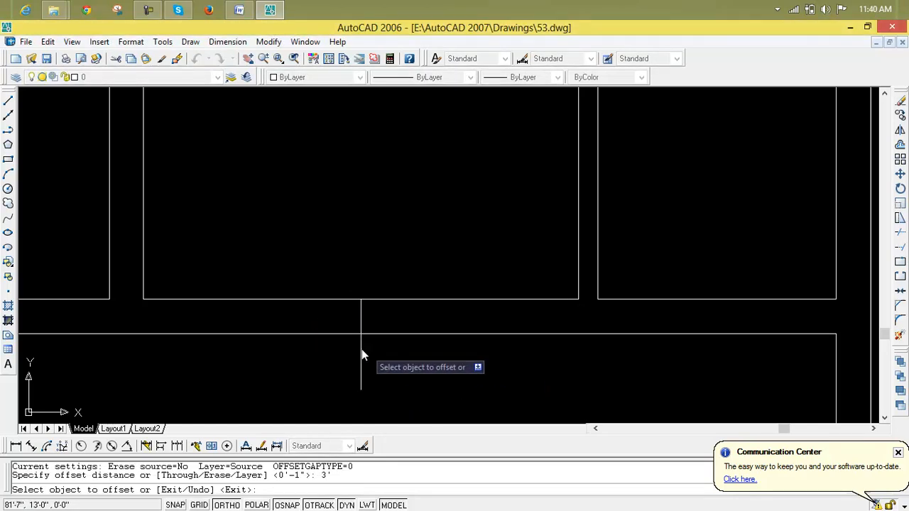
left_click(360, 364)
left_click(410, 373)
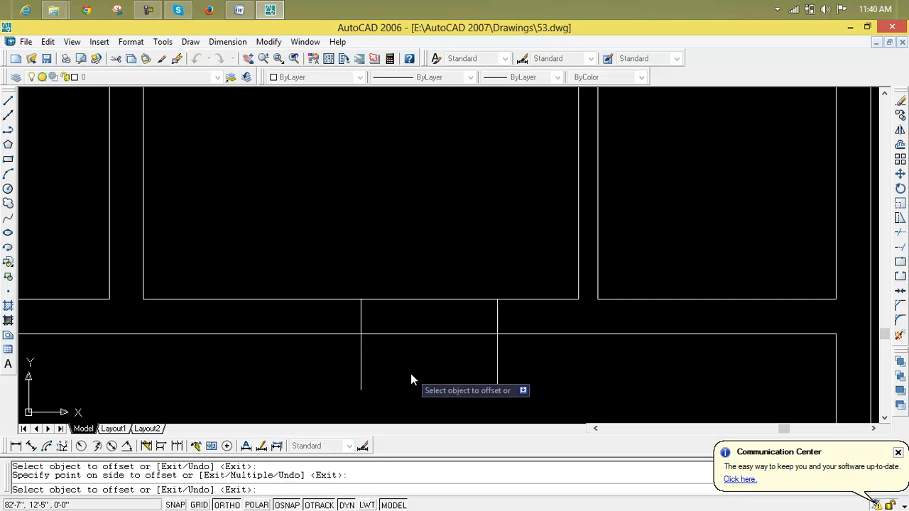
left_click(361, 371)
left_click(307, 368)
key("Escape")
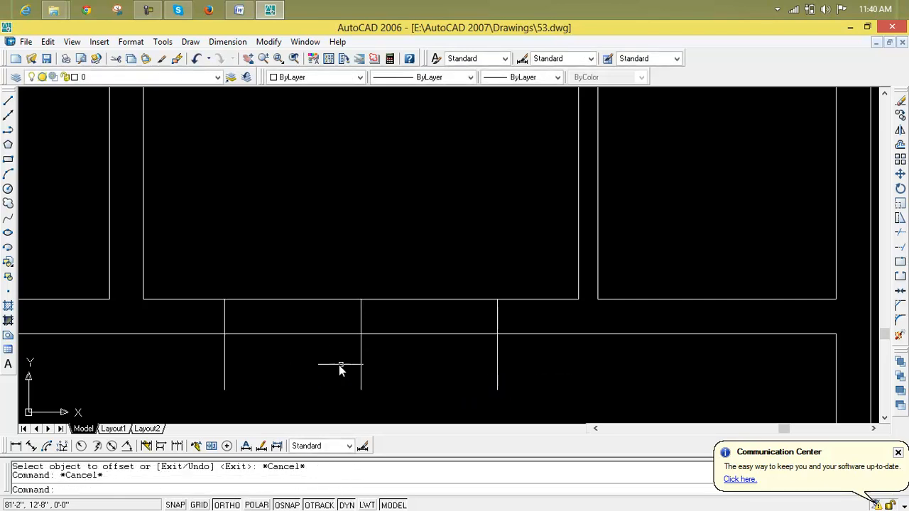
- Erase the middle vertical line and trim off the parts of the two offset lines that extend into the verandha
left_click(361, 368)
key("Delete")
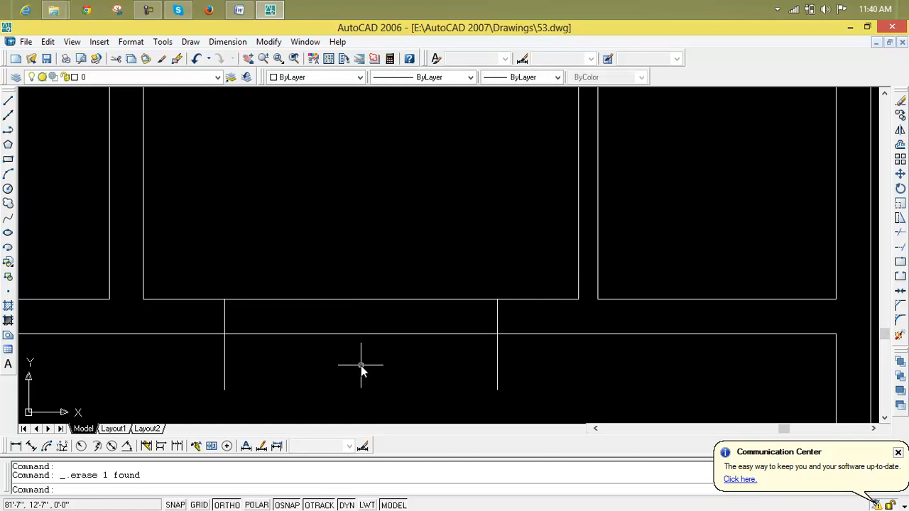
type("tr")
key("Return")
key("Return")
left_click(534, 359)
left_click(176, 367)
key("Escape")
key("Escape")
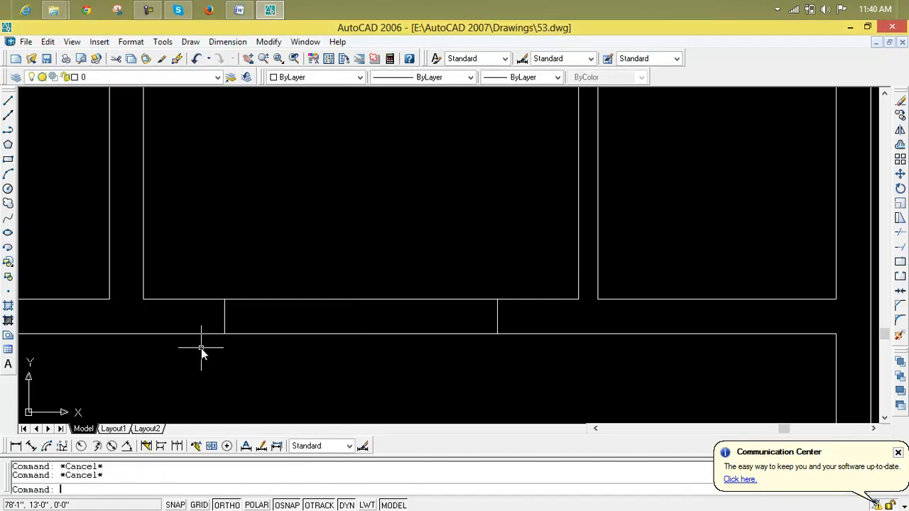
- Draw a horizontal centre line between the midpoints of the kitchen window's two side lines
type("l")
key("Return")
left_click(225, 317)
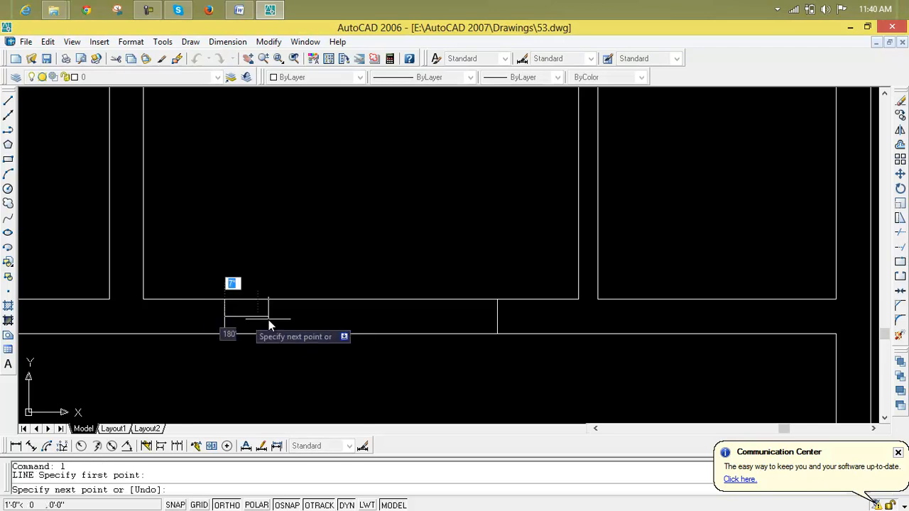
left_click(497, 318)
key("Return")
key("Escape")
- Offset the kitchen window's horizontal centre line by 3" to both sides
type("o")
key("Return")
type("3")
key("Return")
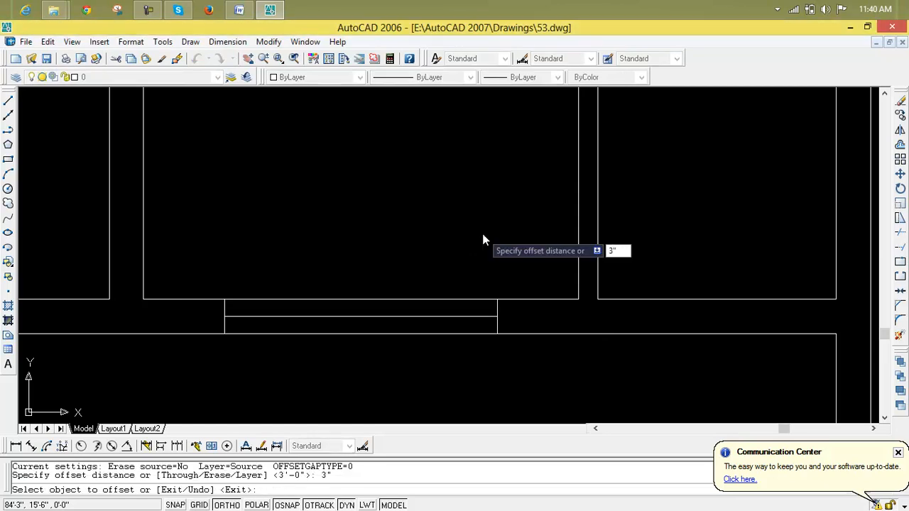
left_click(447, 317)
left_click(448, 306)
left_click(444, 317)
left_click(446, 331)
- Examine the front wall of the original plan, around the T.V. lounge window and verandha, against the redrawn plan
scroll(444, 338, "down", 5)
scroll(195, 357, "up", 6)
middle_click_drag(103, 330, 163, 336)
scroll(371, 352, "down", 3)
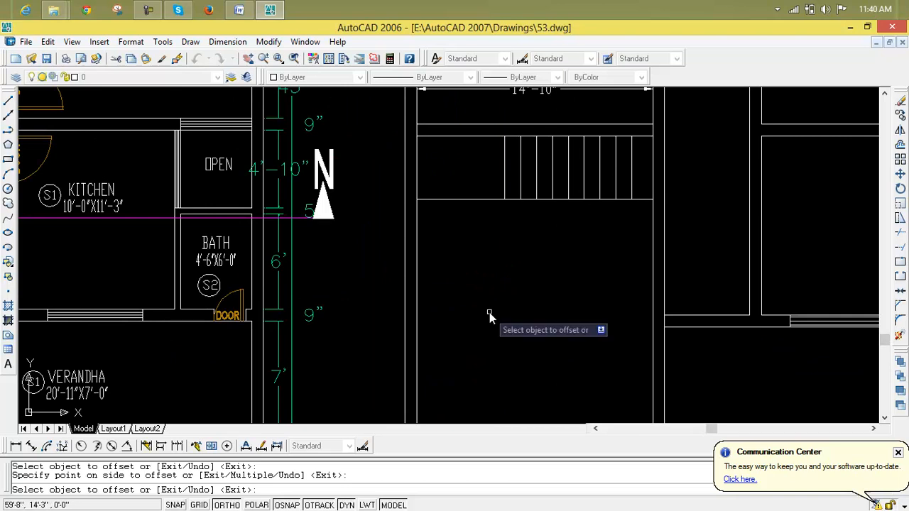
scroll(521, 305, "down", 2)
middle_click_drag(325, 297, 487, 288)
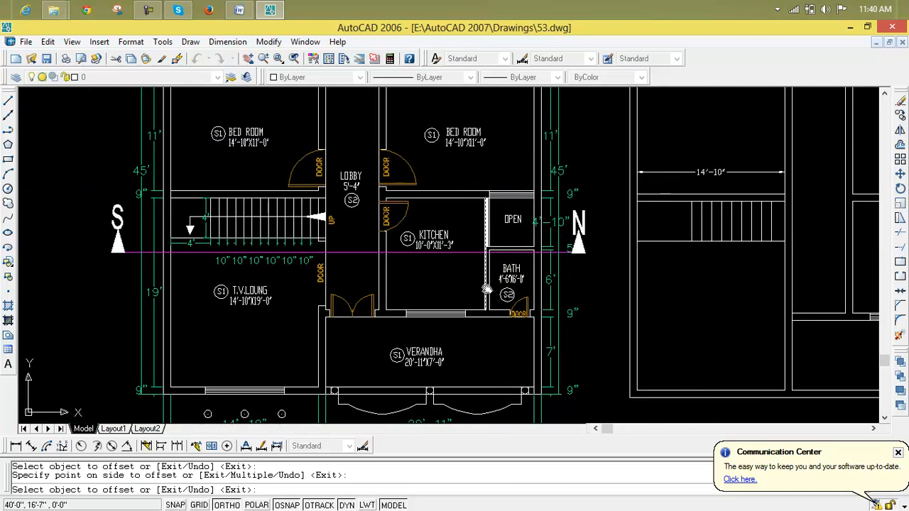
scroll(419, 375, "up", 3)
scroll(247, 263, "up", 2)
mouse_move(245, 257)
middle_mouse_down()
mouse_move(43, 284)
mouse_move(227, 277)
middle_mouse_up()
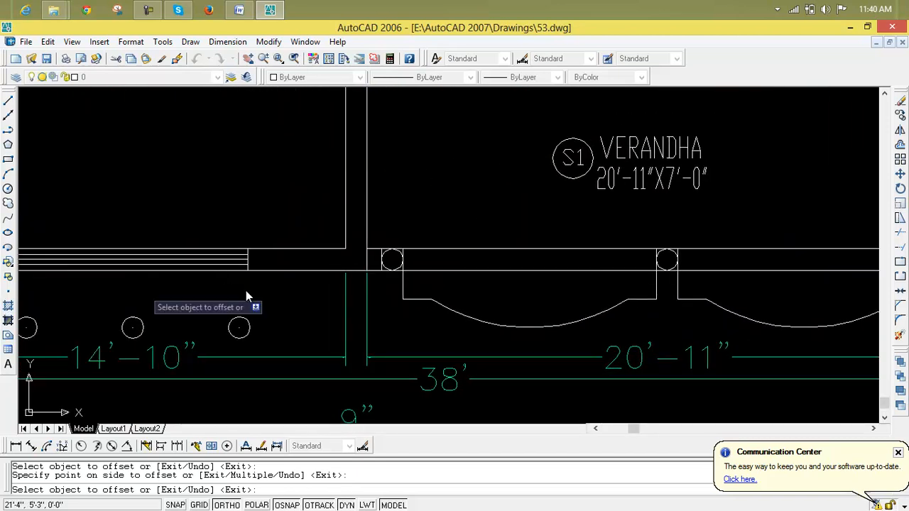
scroll(637, 292, "down", 2)
mouse_move(637, 292)
middle_mouse_down()
mouse_move(164, 294)
mouse_move(223, 296)
middle_mouse_up()
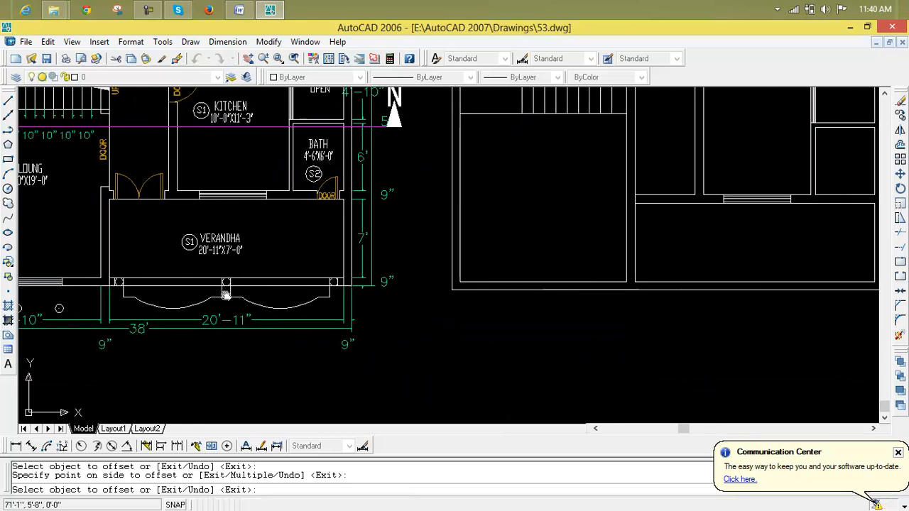
key("Escape")
key("Escape")
key("Escape")
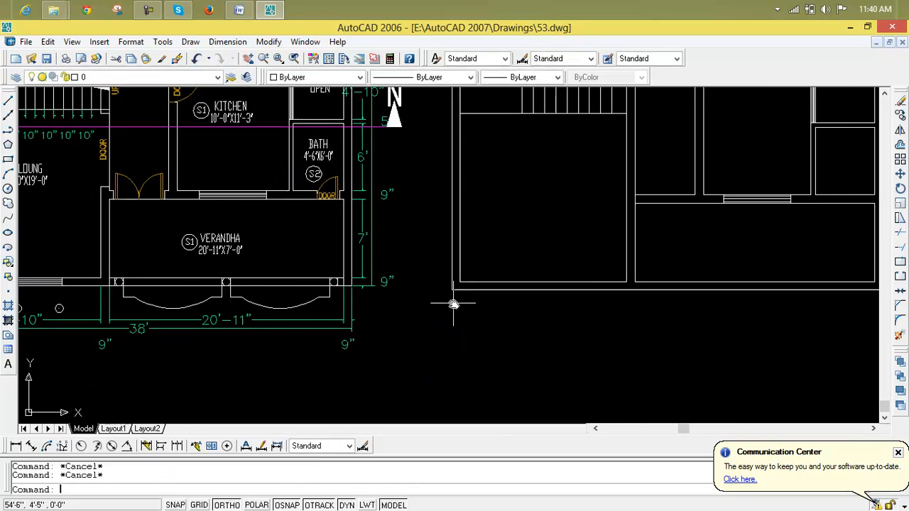
- Measure the width of the T.V. lounge's front window in the original plan with a linear dimension, and erase the dimension
scroll(274, 305, "down", 2)
middle_click_drag(274, 305, 324, 289)
scroll(238, 284, "up", 3)
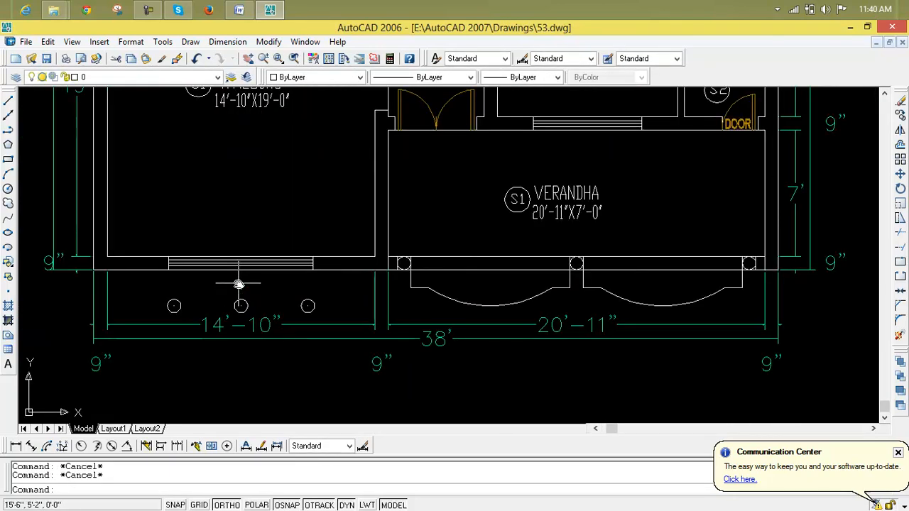
scroll(239, 284, "down", 3)
scroll(239, 284, "up", 3)
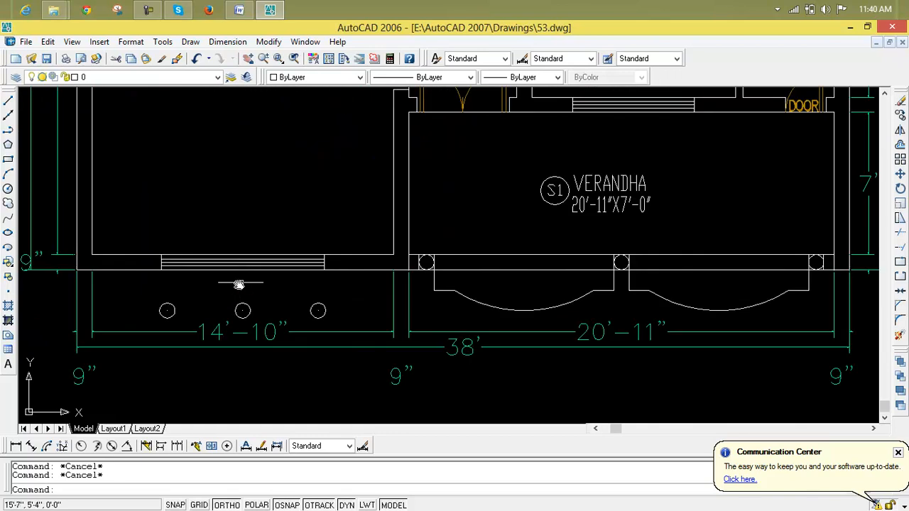
left_click(29, 447)
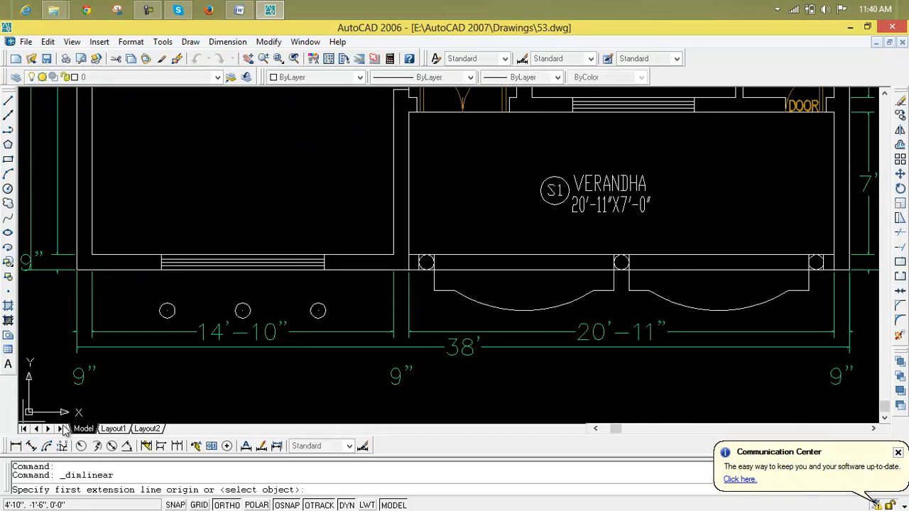
left_click(162, 257)
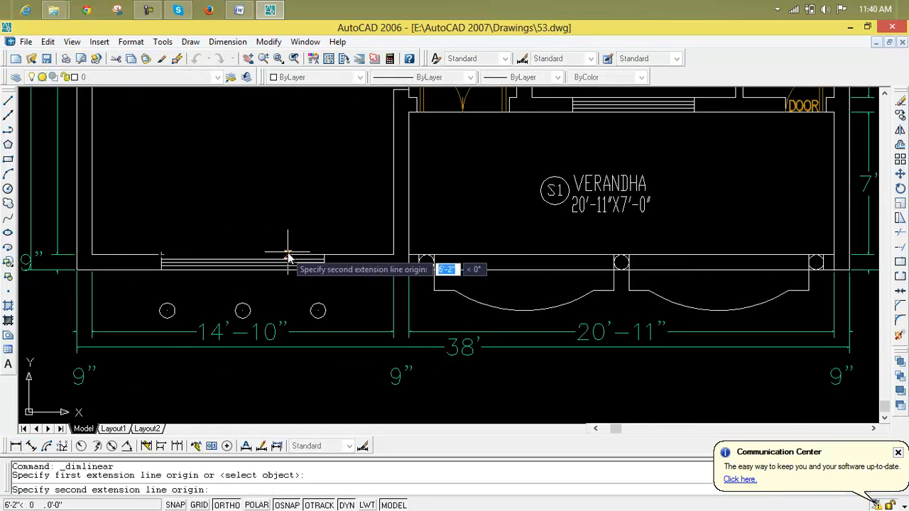
left_click(326, 258)
left_click(321, 215)
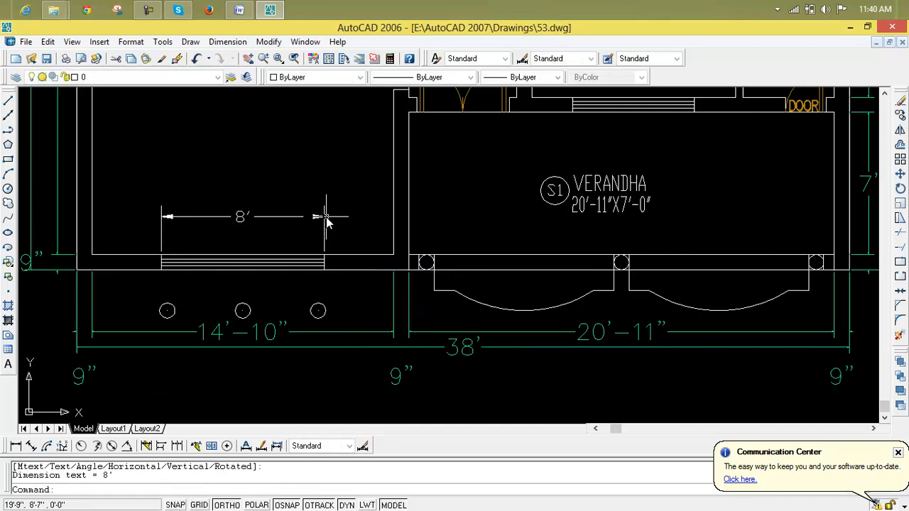
left_click(346, 234)
left_click(135, 233)
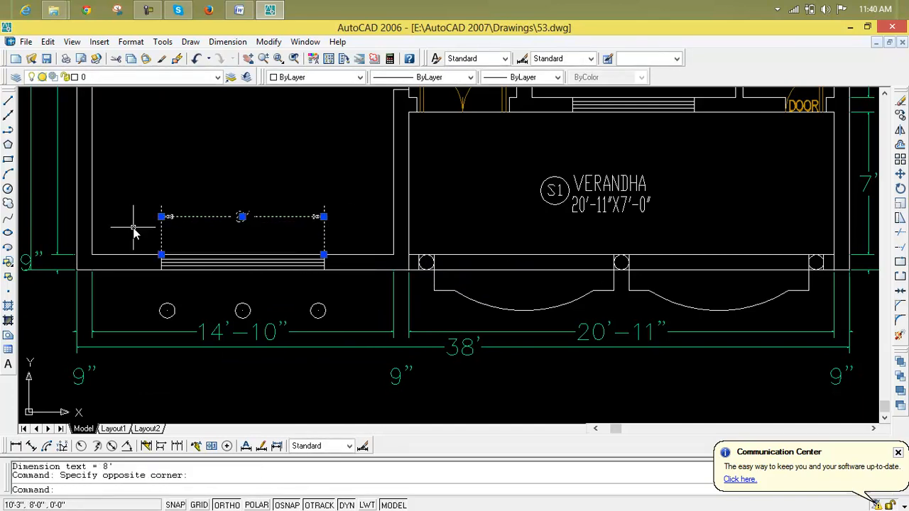
key("Delete")
- Trim the short piece of vertical wall line crossing the verandha's rear wall beside the T.V. lounge in the redrawn plan
scroll(135, 233, "down", 5)
scroll(330, 302, "up", 2)
middle_click_drag(329, 245, 375, 275)
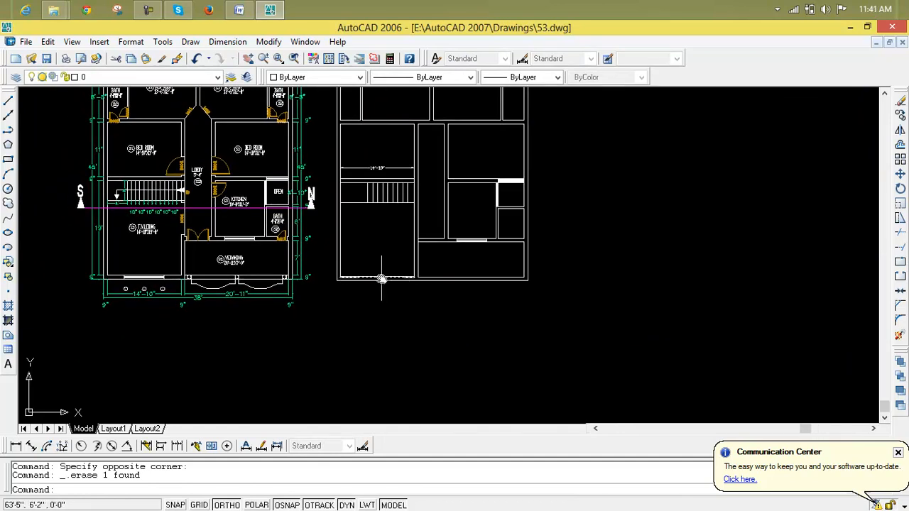
scroll(381, 278, "up", 4)
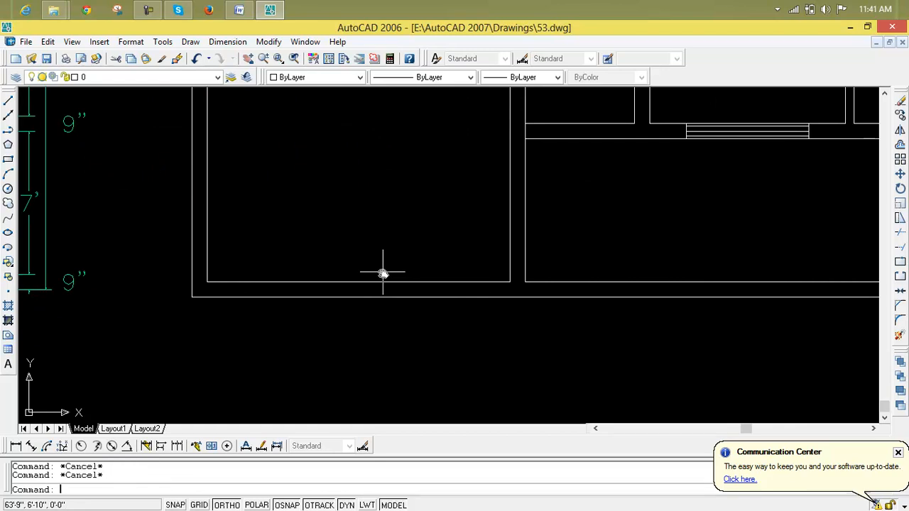
type("tr")
key("Return")
key("Return")
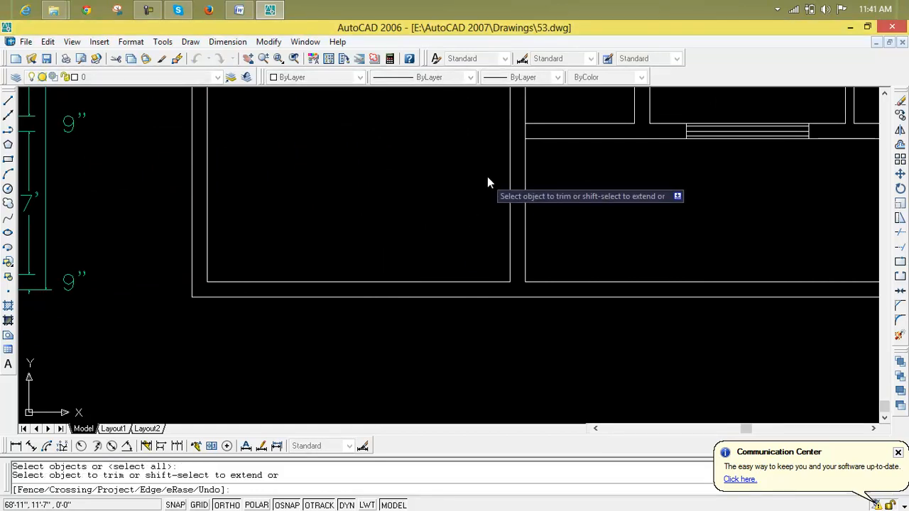
left_click(526, 133)
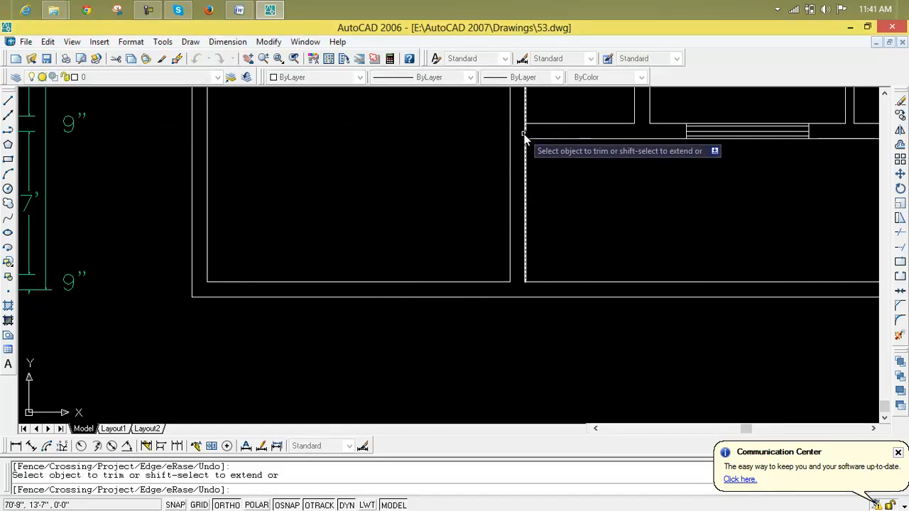
scroll(521, 148, "down", 3)
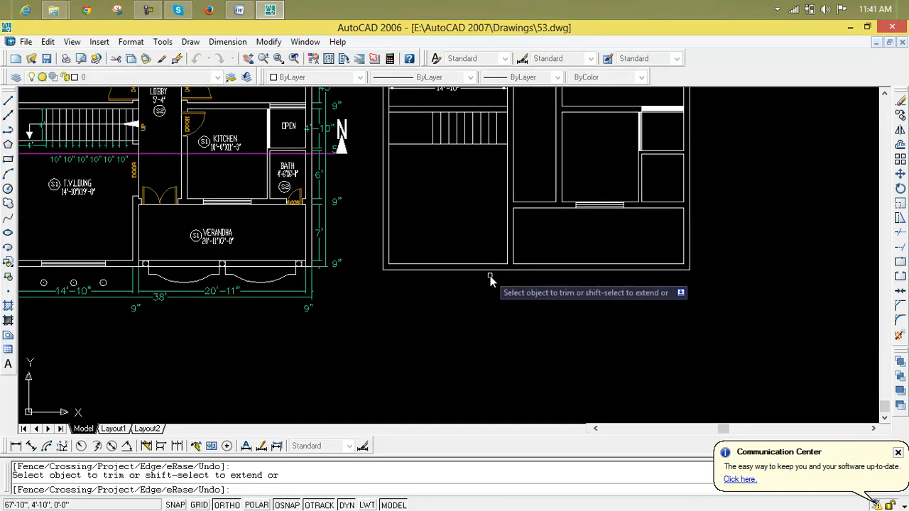
key("Escape")
key("Escape")
- Draw a vertical line from the midpoint of the T.V. lounge's inner front wall line outward across the wall
type("l")
key("Return")
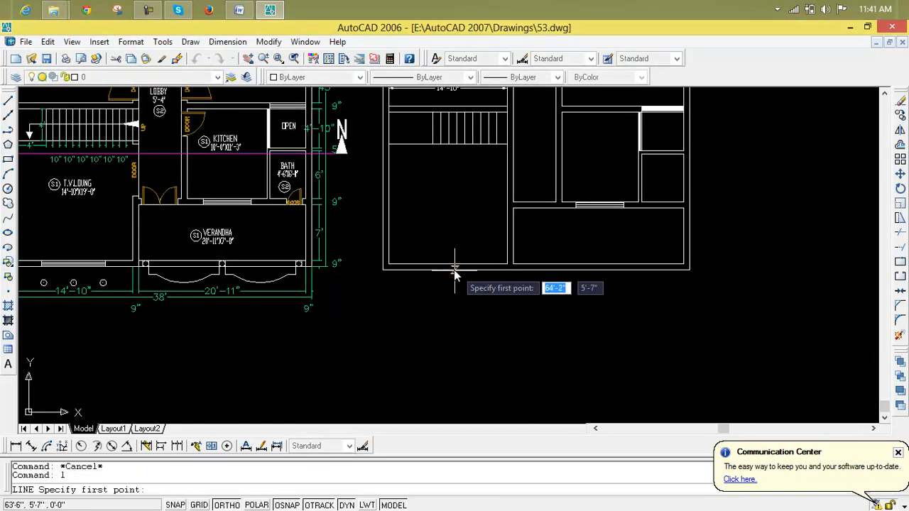
scroll(462, 279, "up", 3)
left_click(451, 266)
left_click(452, 340)
key("Escape")
key("Escape")
- Offset the vertical line at the T.V. lounge's front wall by 4' to both sides, and erase the original line
type("c")
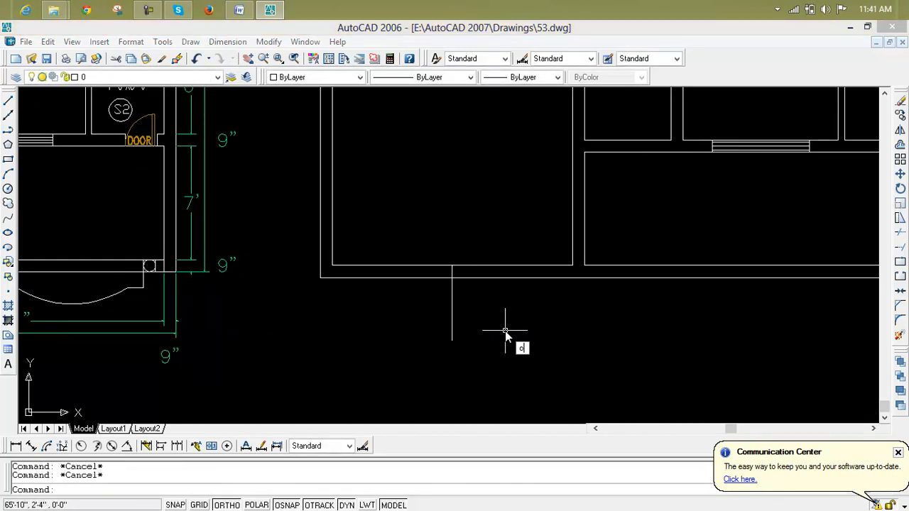
key("Return")
type("4")
key("Return")
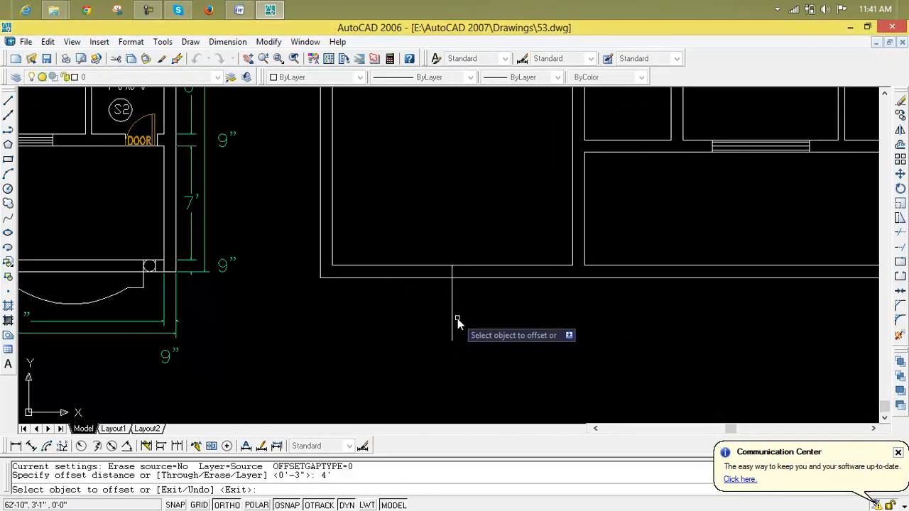
left_click(452, 317)
left_click(501, 325)
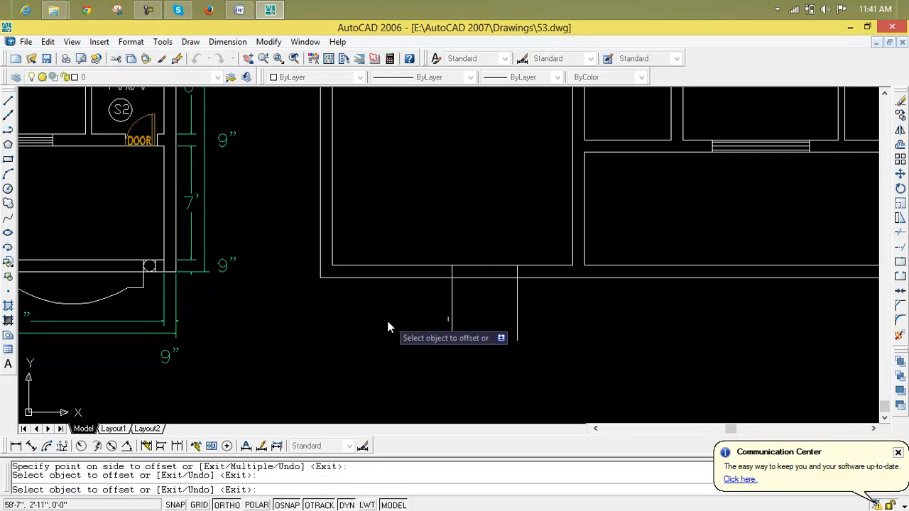
left_click(451, 330)
left_click(427, 331)
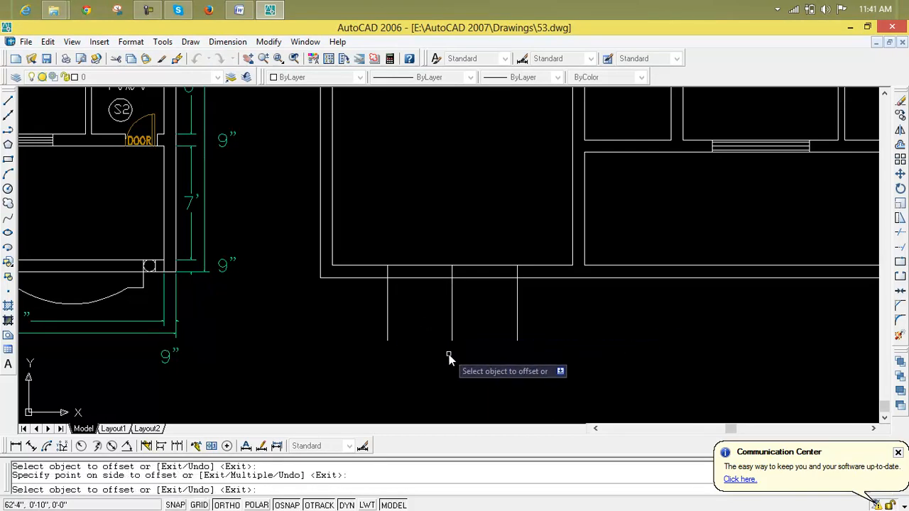
key("Escape")
key("Escape")
key("Escape")
left_click(452, 332)
key("Delete")
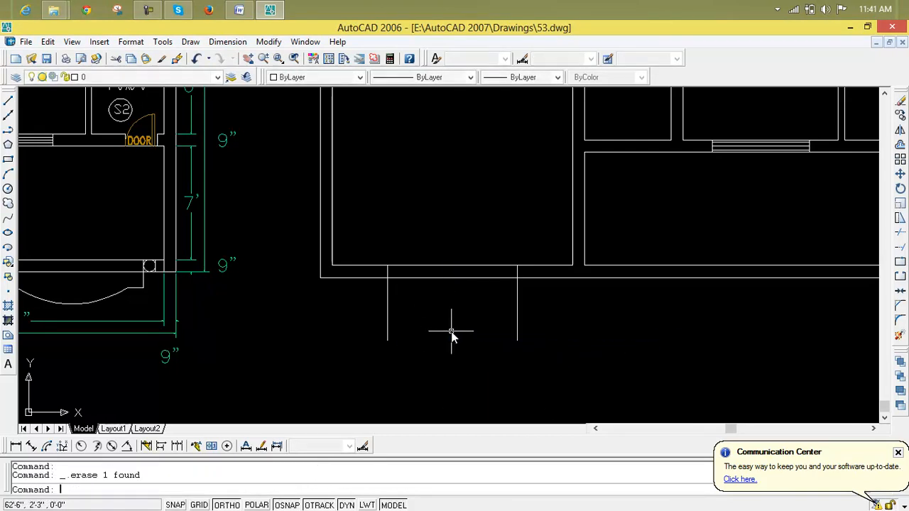
- Trim the parts of the two window side lines that extend beyond the T.V. lounge's outer front wall line
type("tr")
key("Return")
key("Return")
left_click(615, 319)
left_click(300, 317)
left_click(356, 319)
left_click(540, 329)
key("Escape")
key("Escape")
- Draw a horizontal centre line between the midpoints of the T.V. lounge window's two side lines
scroll(438, 288, "up", 3)
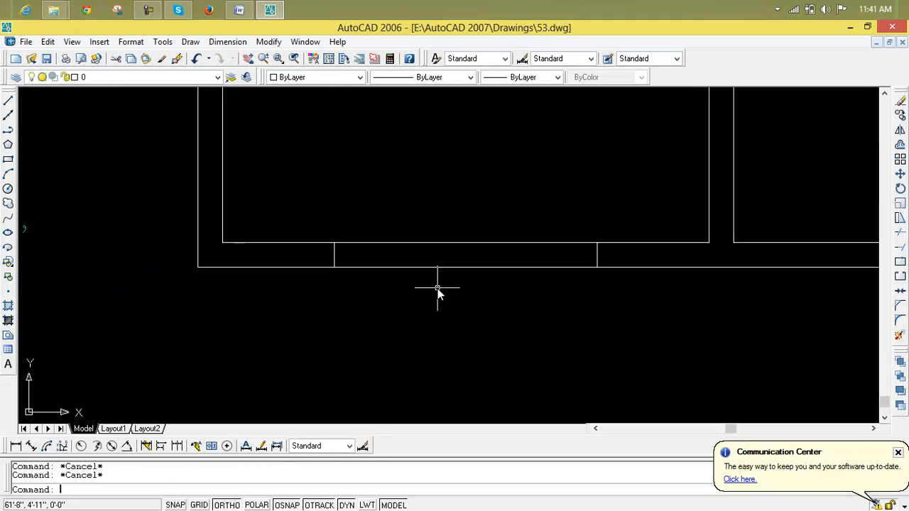
type("l")
key("Return")
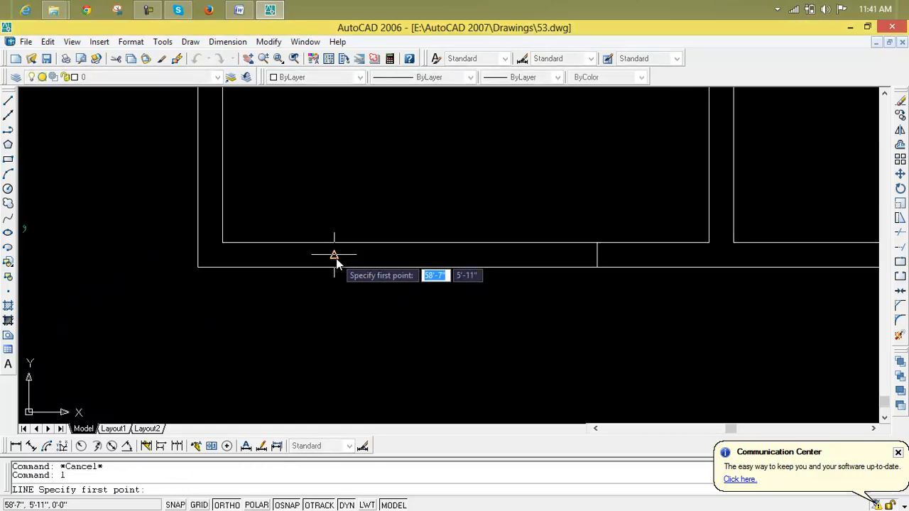
left_click(335, 258)
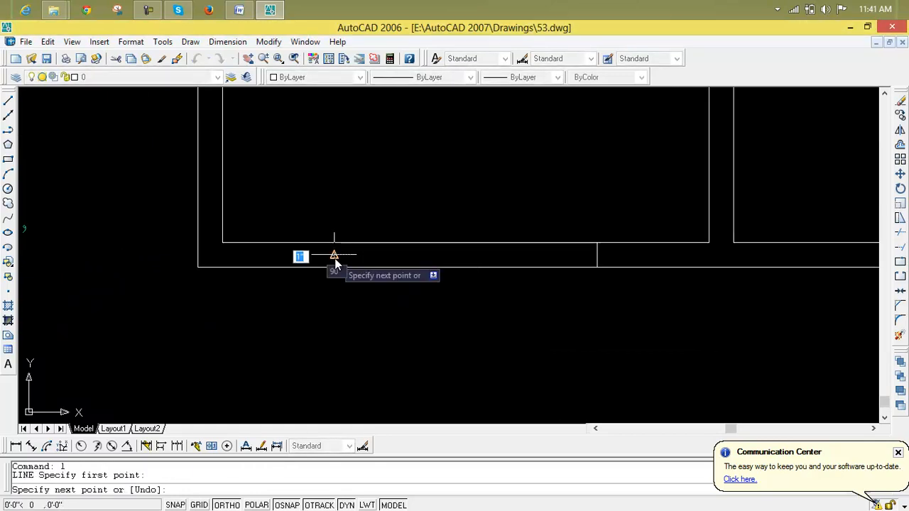
left_click(600, 259)
key("Return")
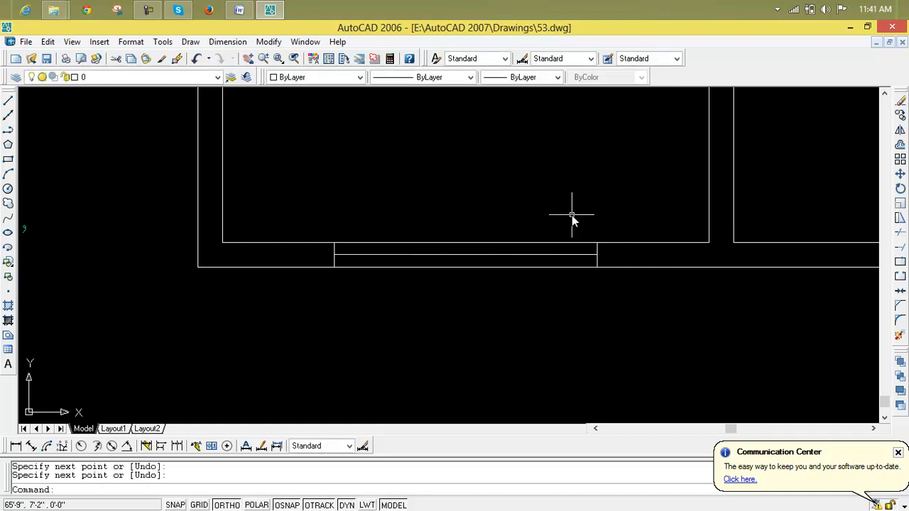
key("Escape")
key("Escape")
- Offset the T.V. lounge window's horizontal centre line by 3" to both sides
type("o")
key("Return")
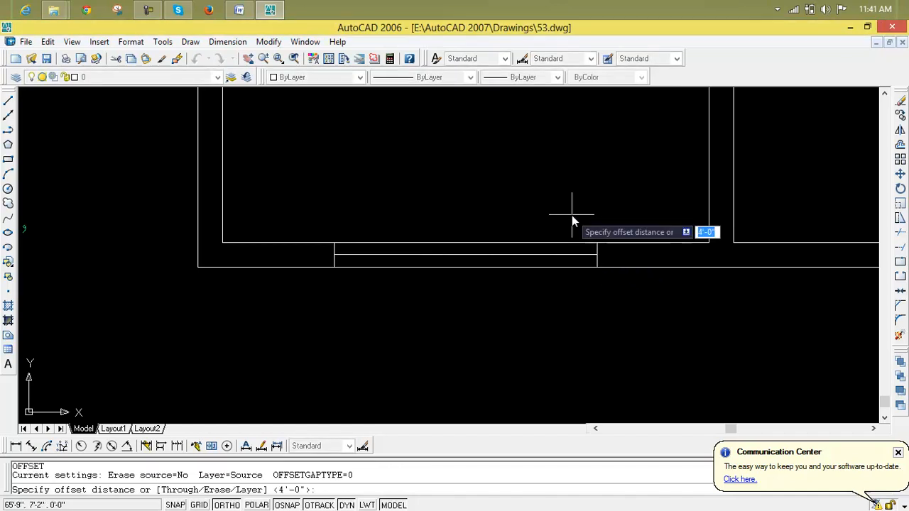
type("3")
key("Return")
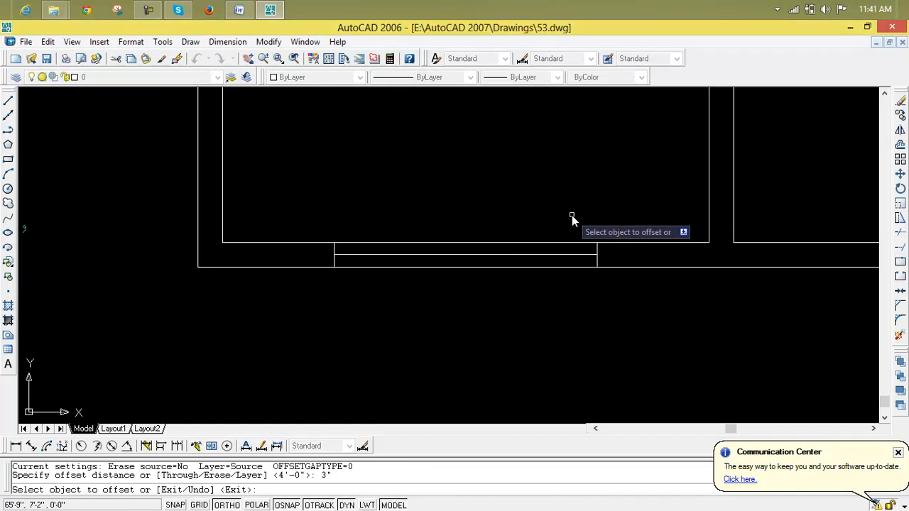
scroll(506, 283, "up", 2)
left_click(504, 217)
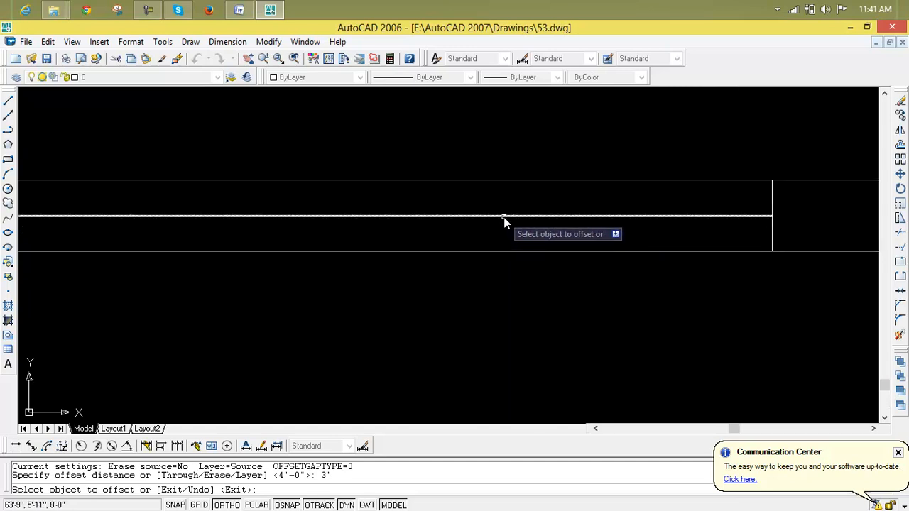
left_click(501, 208)
left_click(499, 216)
left_click(499, 246)
- Compare the original plan with the redrawn plan, examining the kitchen and adjoining open area for remaining elements
scroll(499, 249, "down", 4)
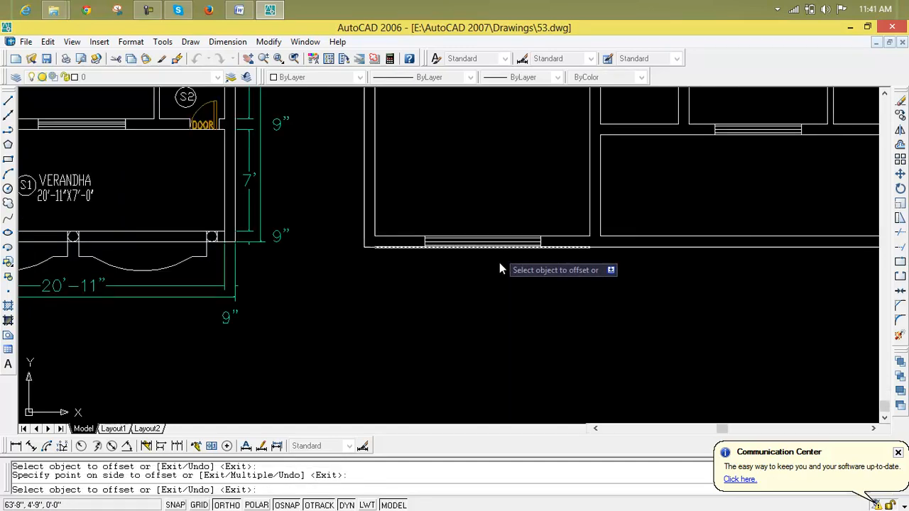
scroll(506, 288, "down", 2)
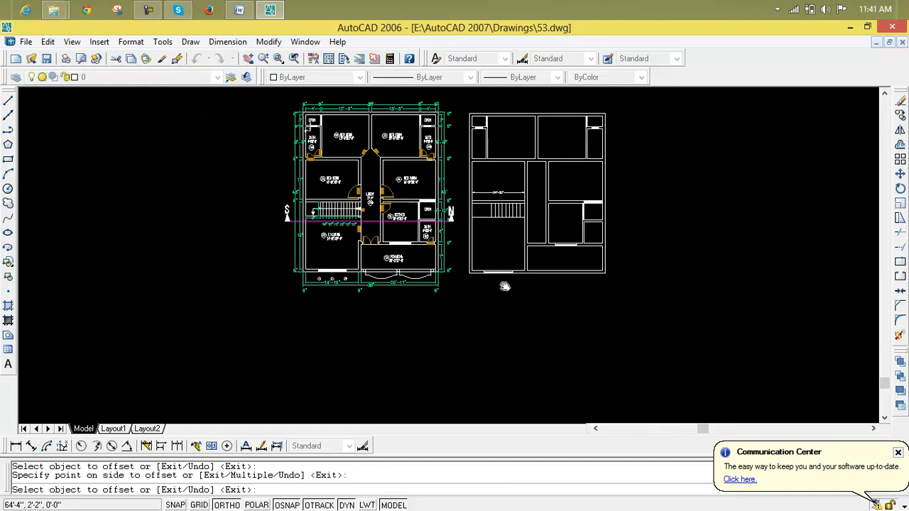
middle_click_drag(504, 286, 512, 289)
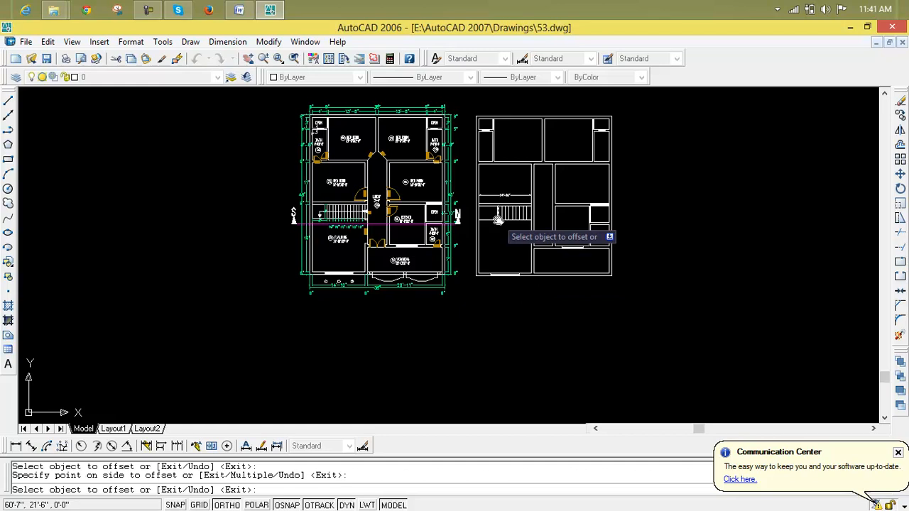
scroll(432, 211, "up", 5)
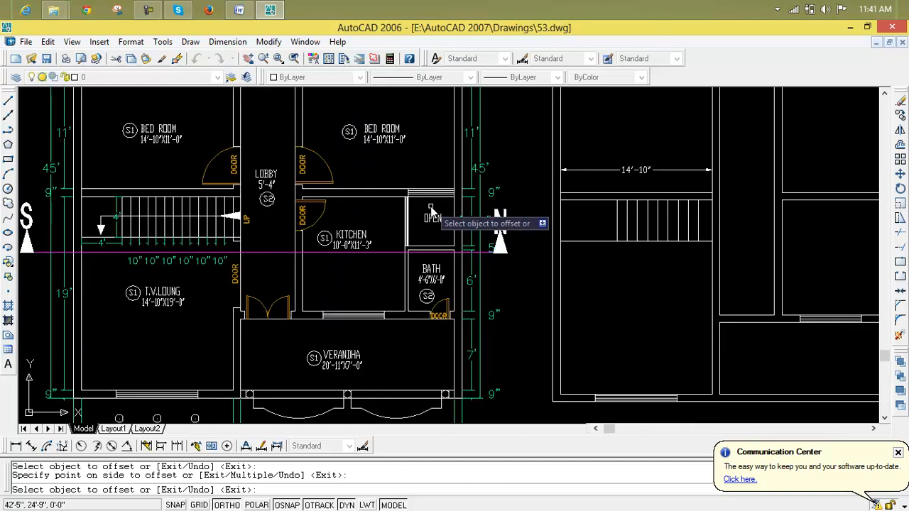